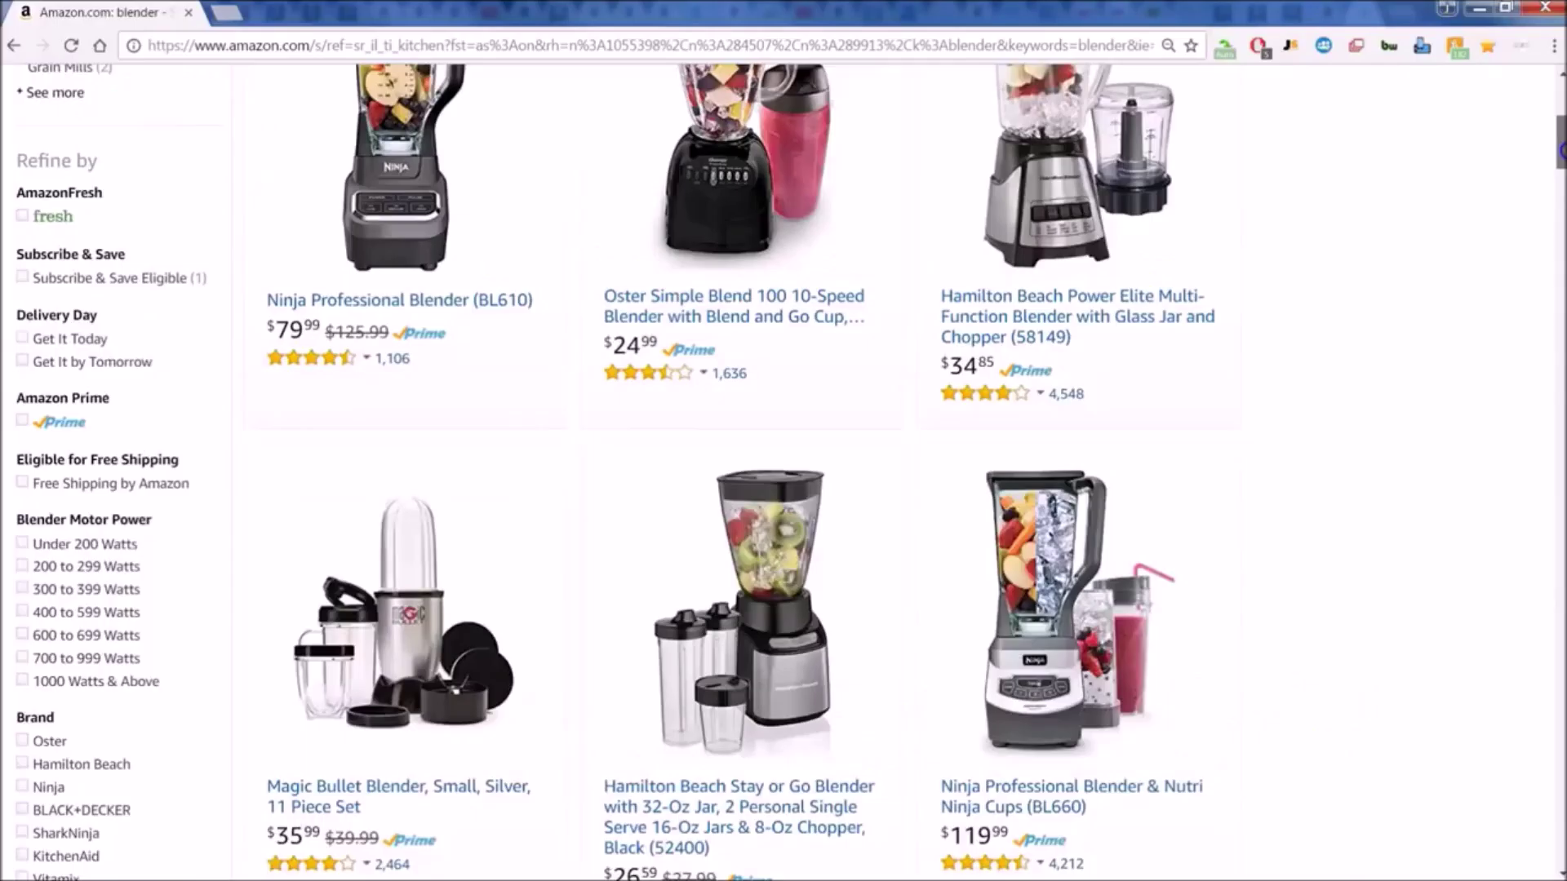
Examine the prices, ratings and review counts of the products in the blender search results.
scroll(783, 471, "up", 5)
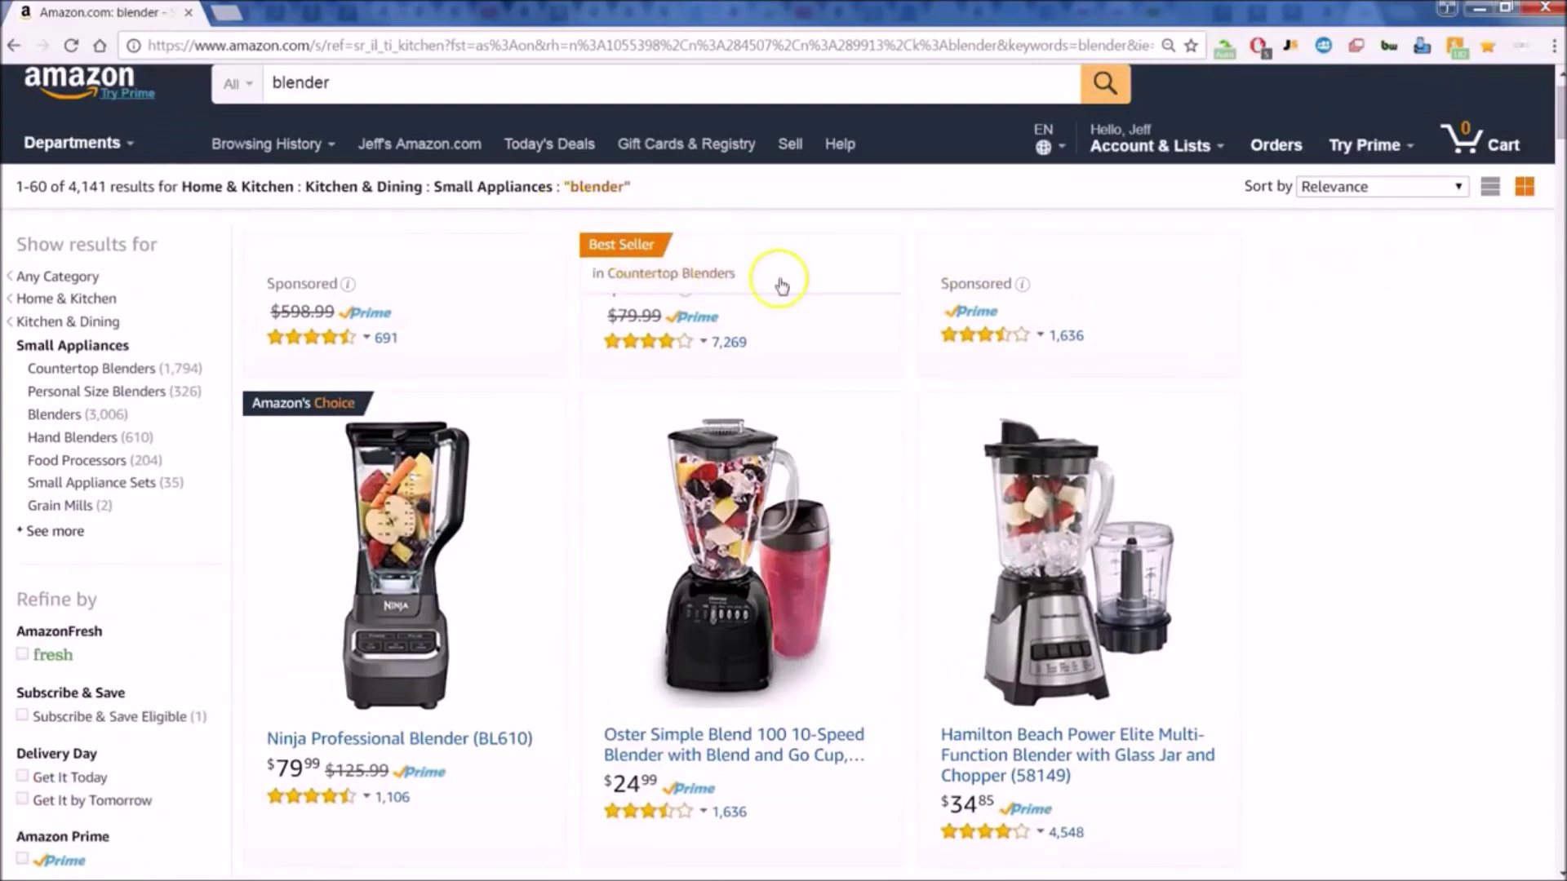
mouse_move(1039, 336)
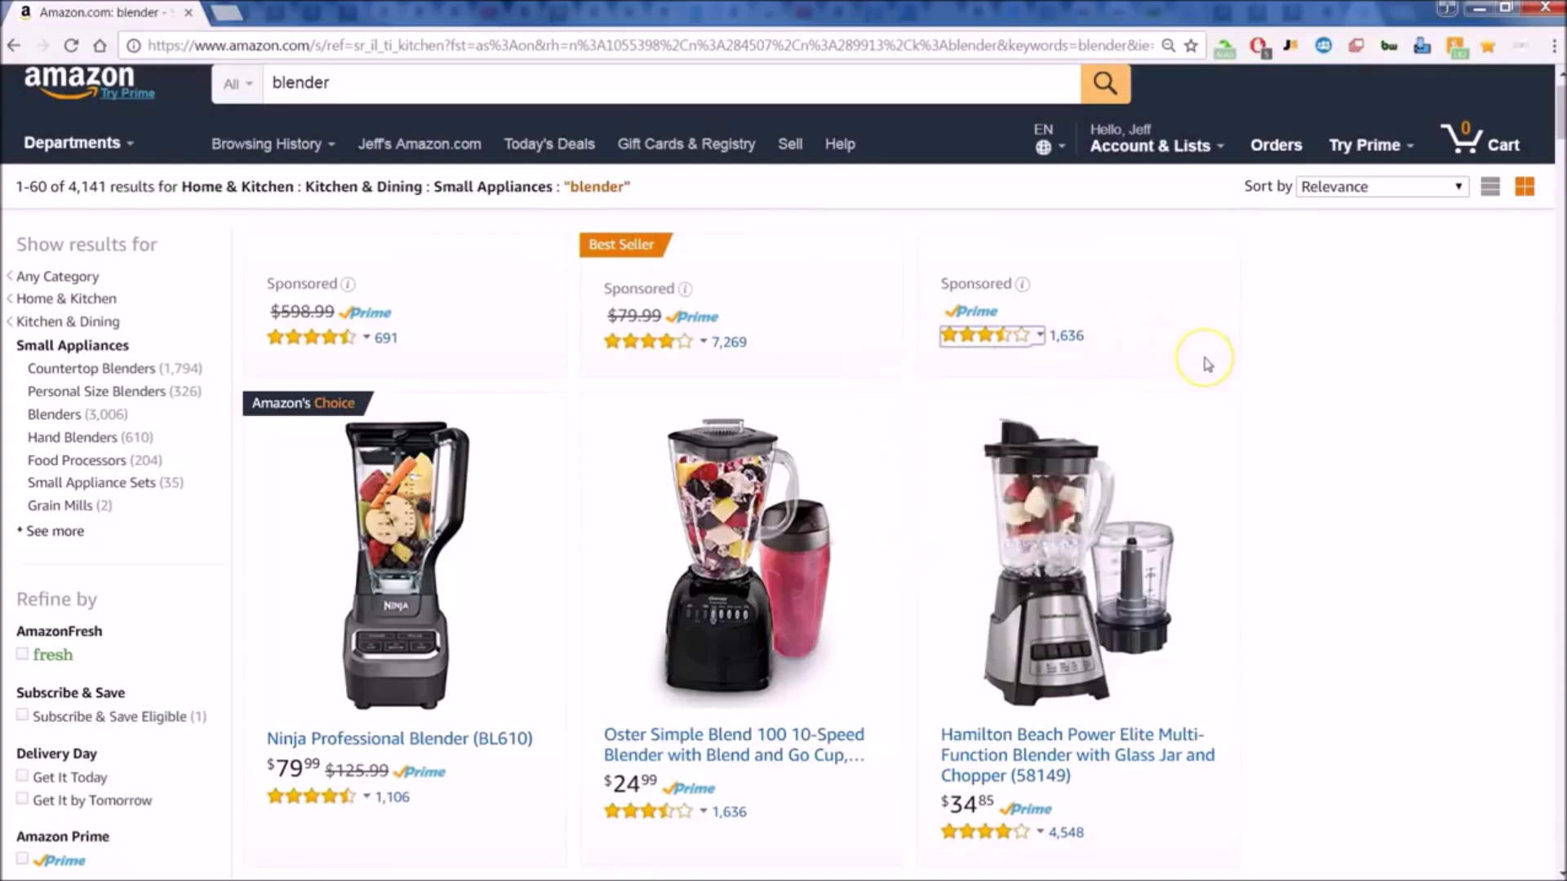
scroll(1208, 364, "down", 3)
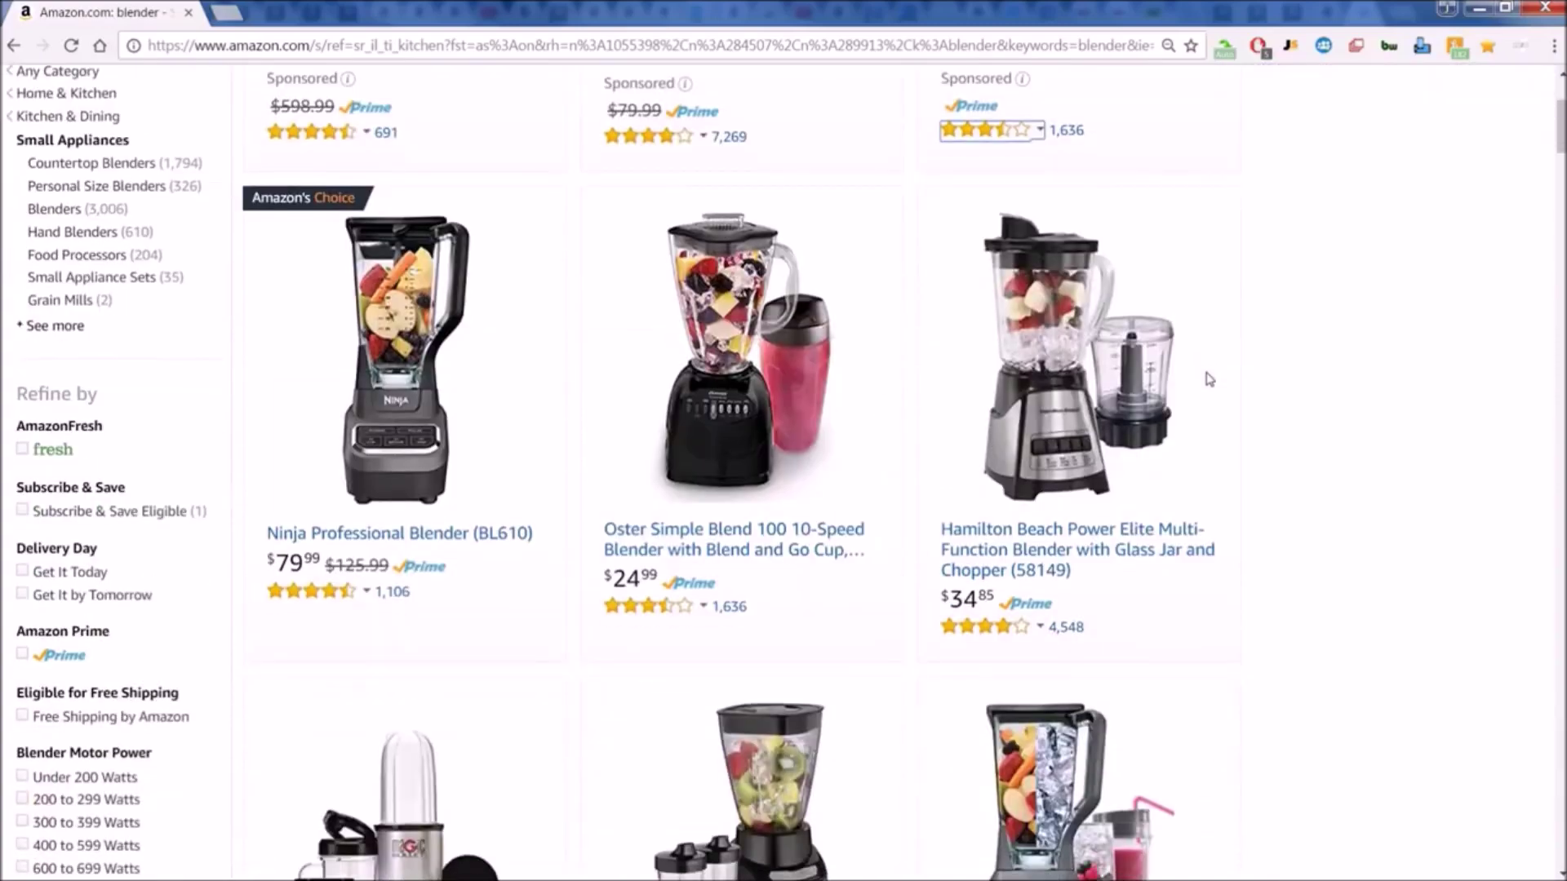
scroll(1211, 382, "down", 5)
scroll(1289, 363, "down", 5)
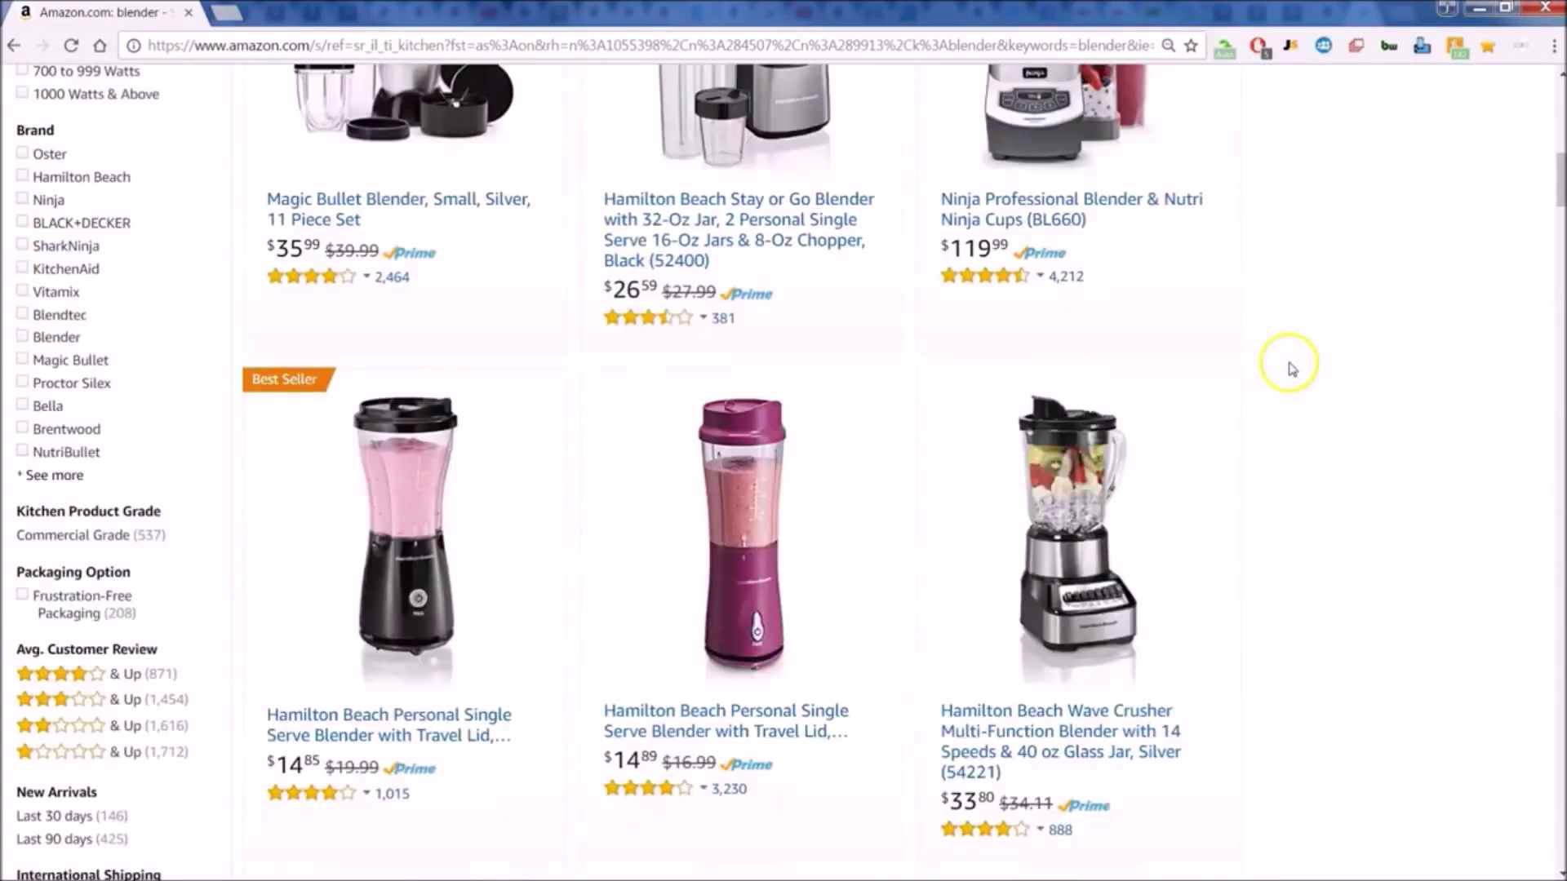
scroll(1285, 369, "down", 4)
scroll(1387, 334, "up", 10)
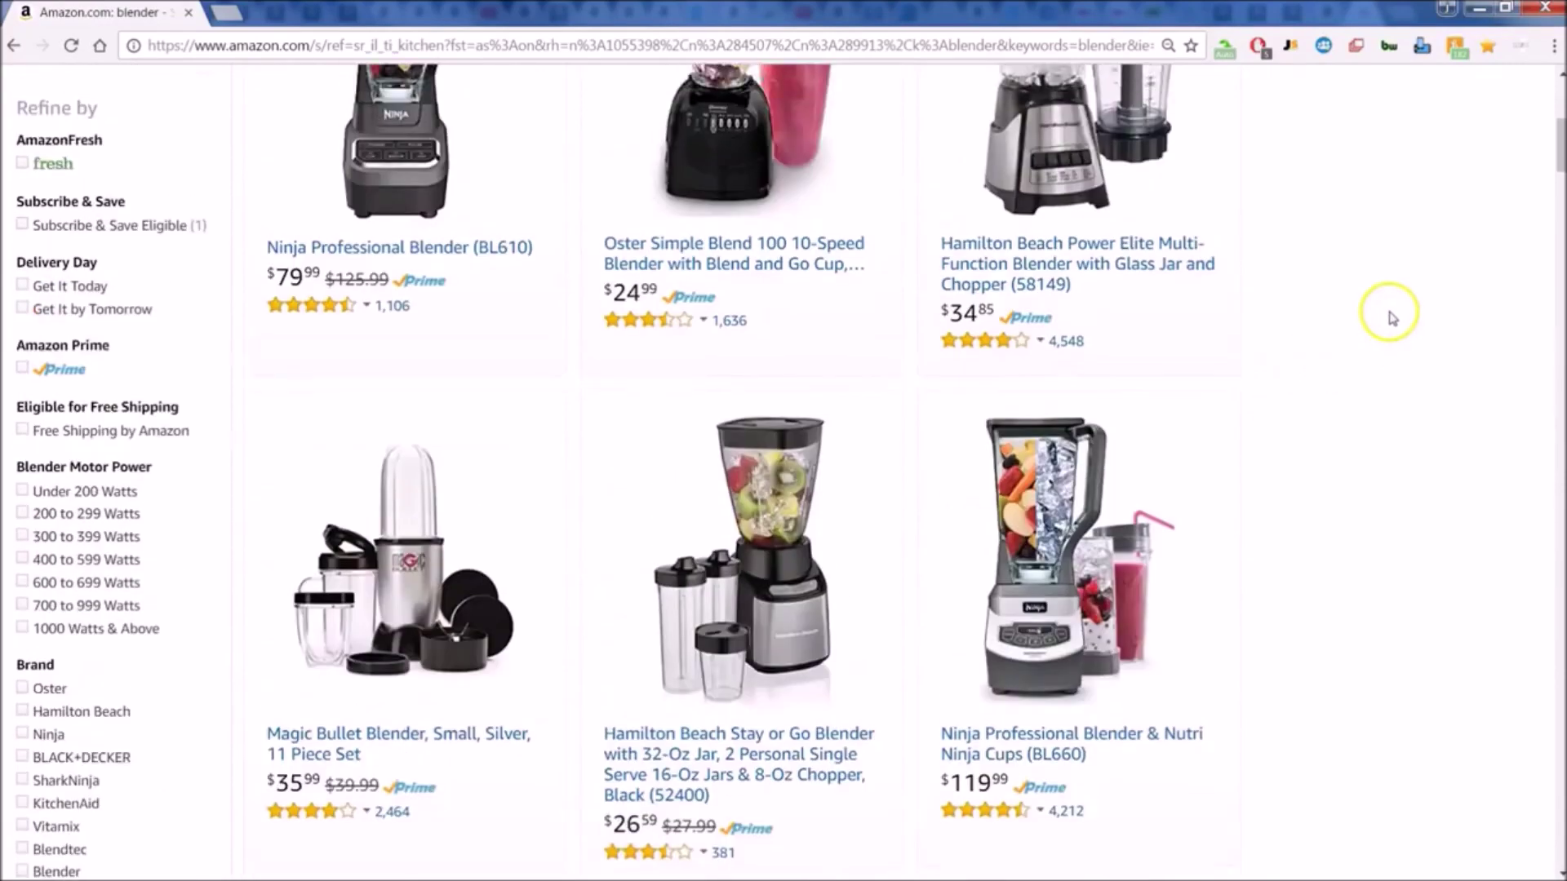
scroll(1391, 318, "up", 7)
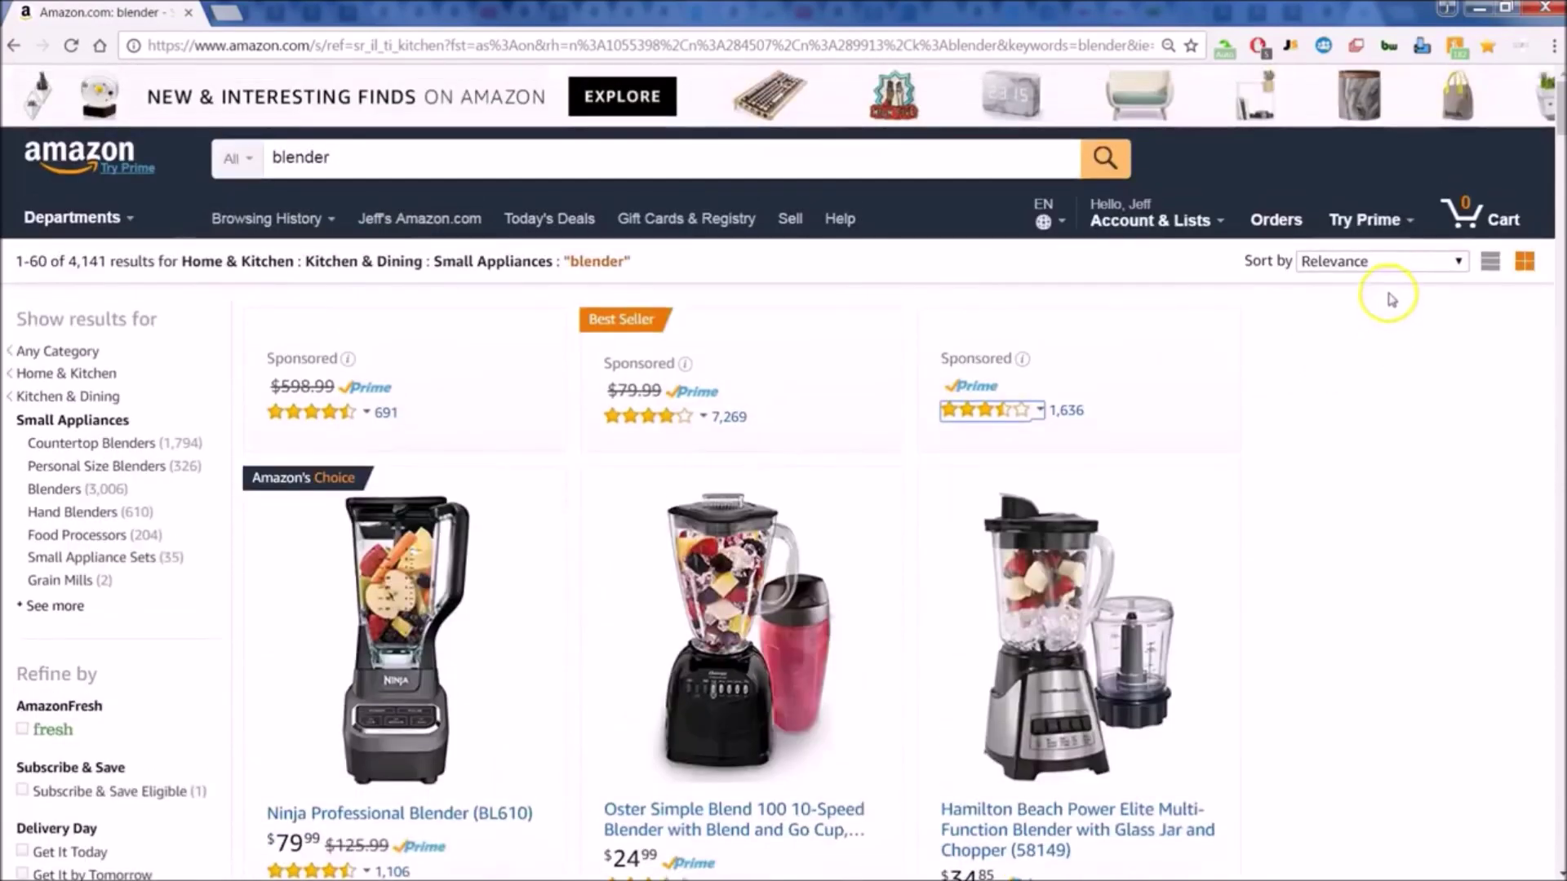
Run the Jungle Scout extension on the blender search results to extract the product sales data.
left_click(1288, 47)
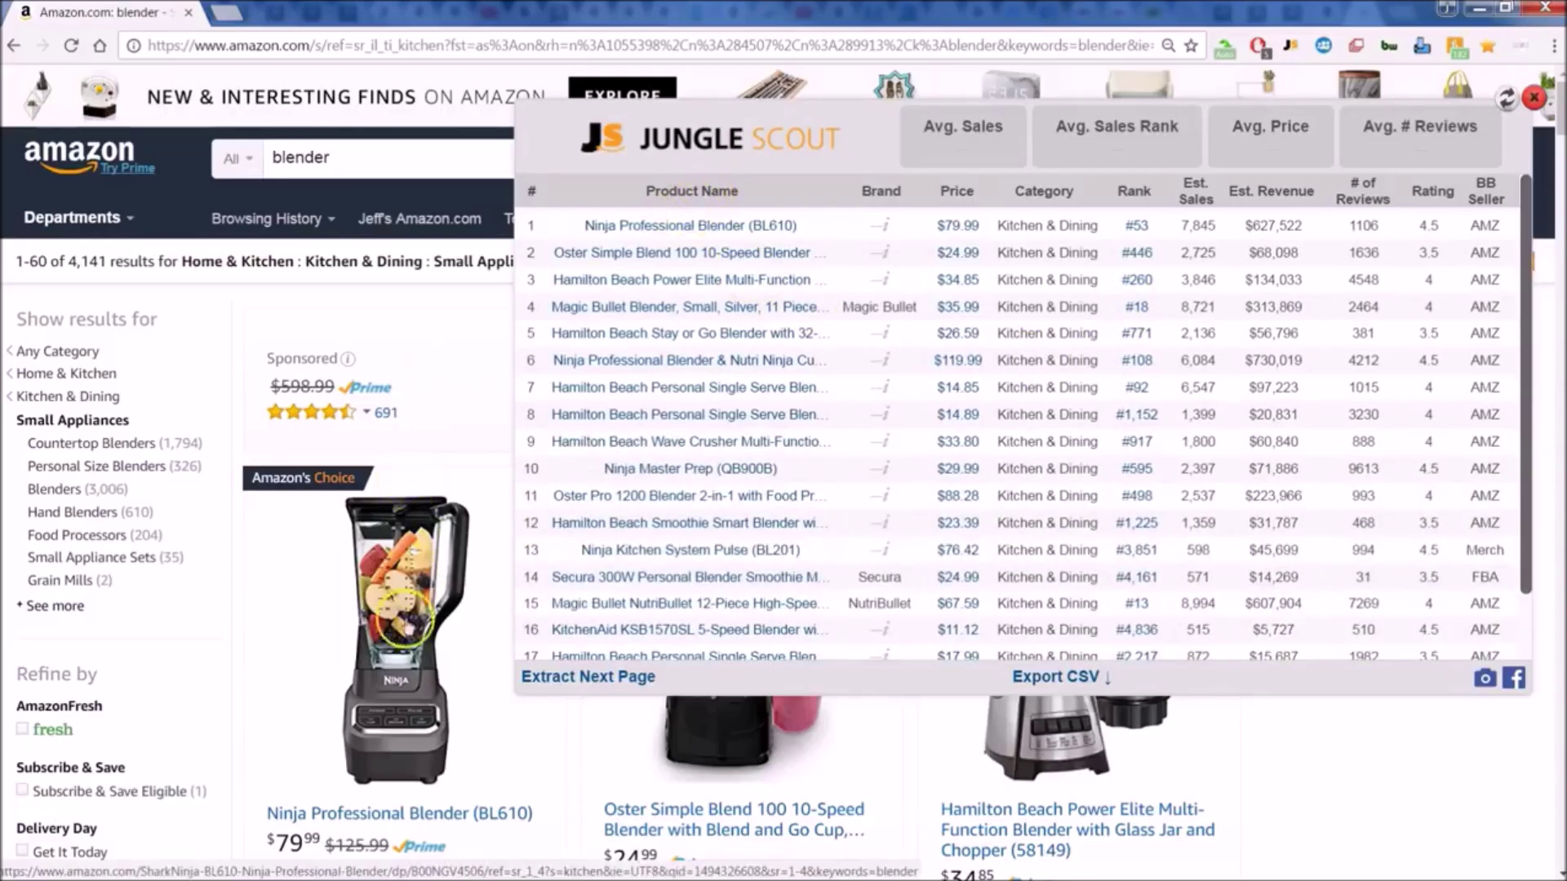
scroll(406, 616, "down", 4)
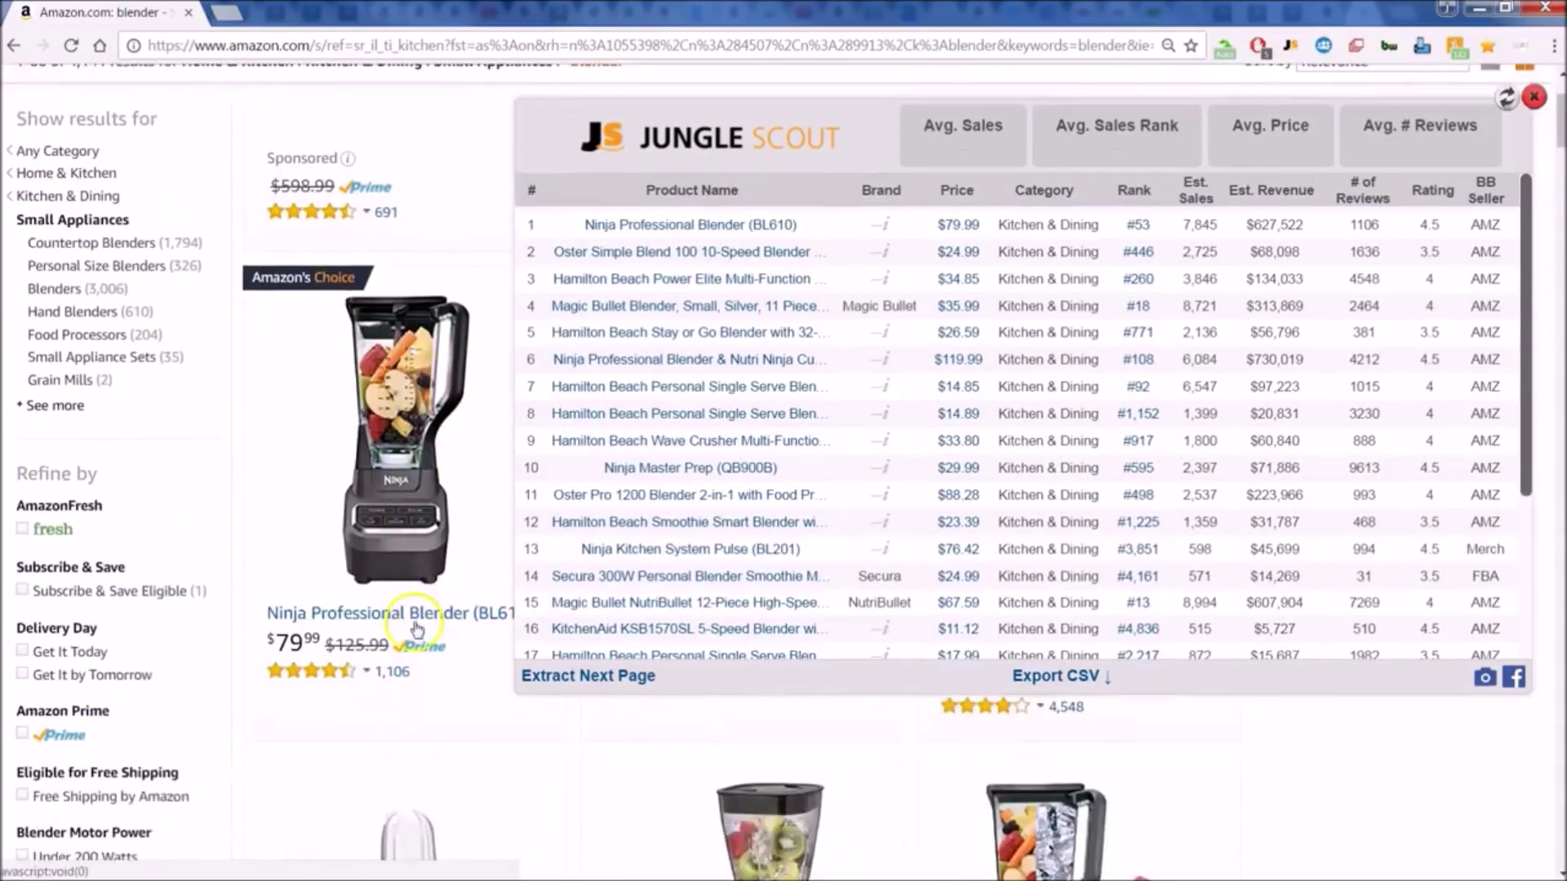
scroll(404, 555, "down", 7)
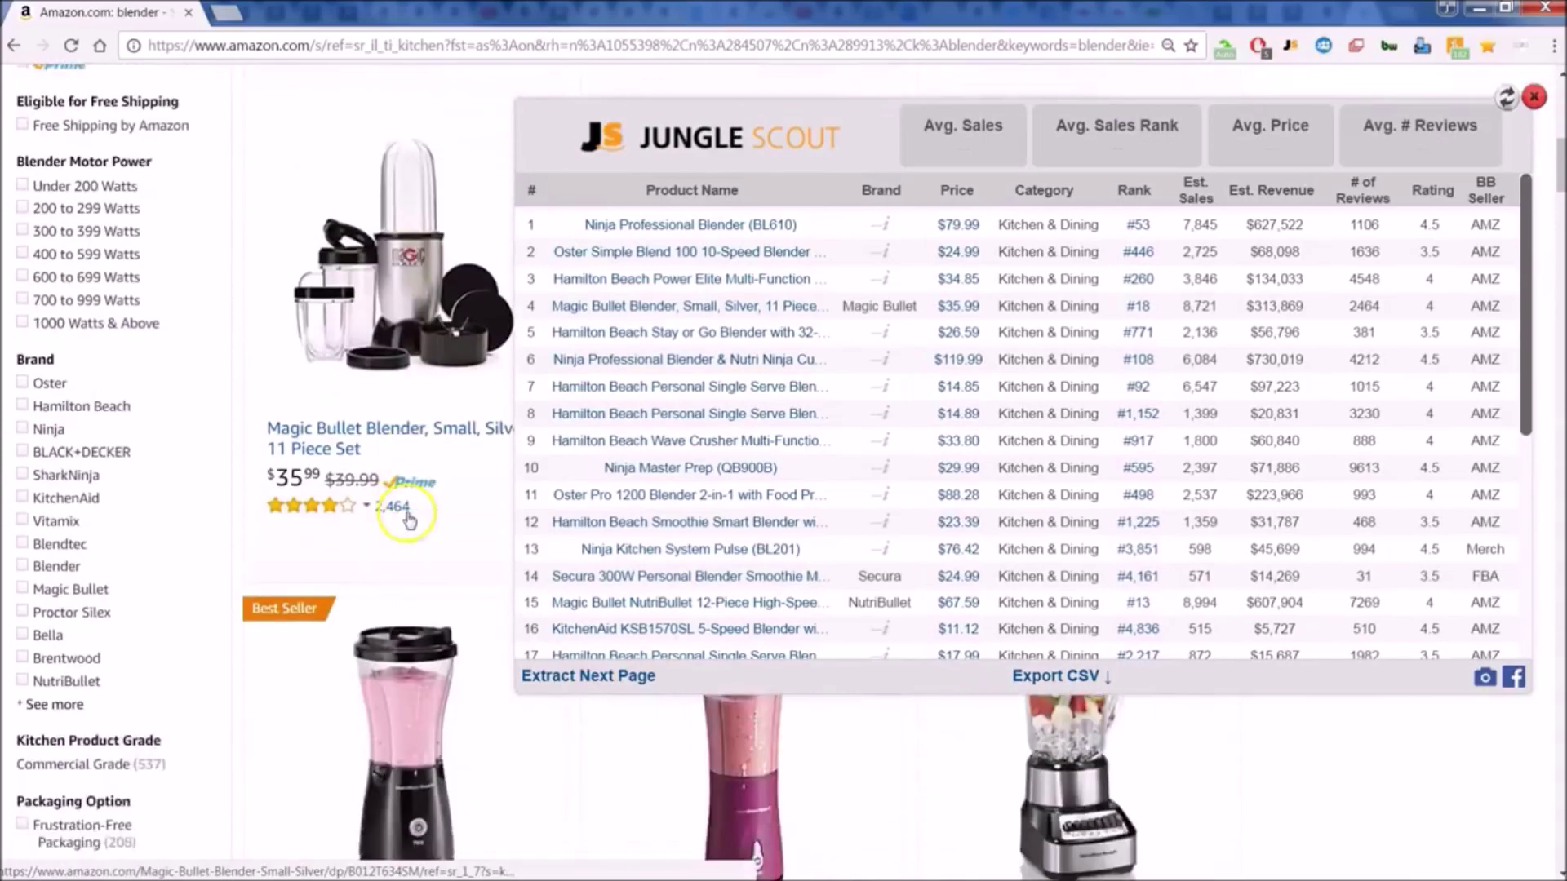
scroll(409, 519, "down", 5)
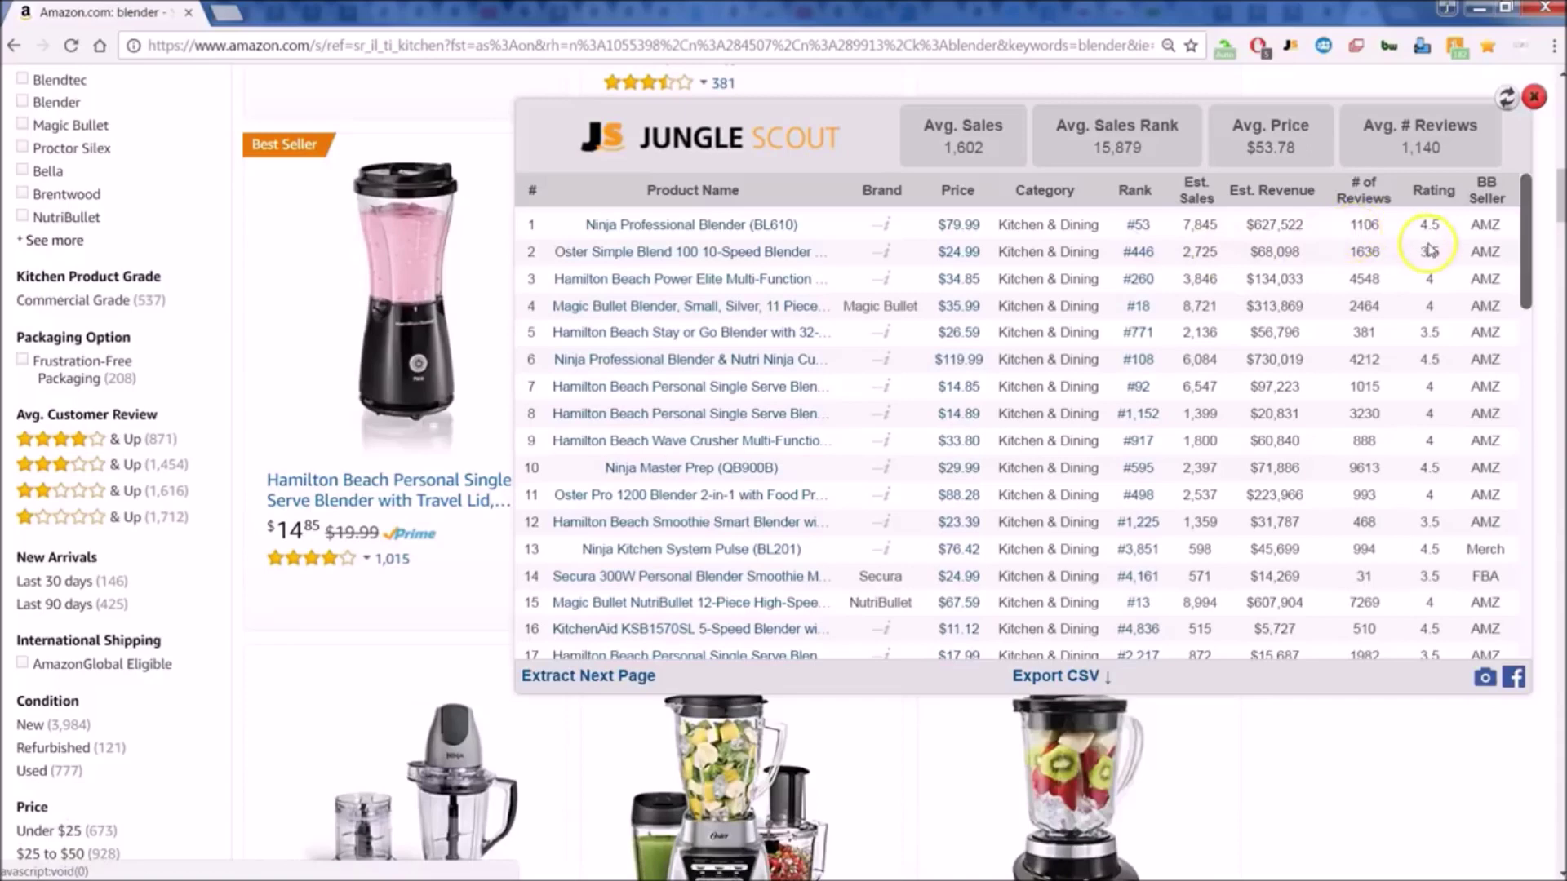
Examine the ratings, review counts and buy box sellers of the blenders in the extracted product table.
scroll(1485, 282, "down", 2)
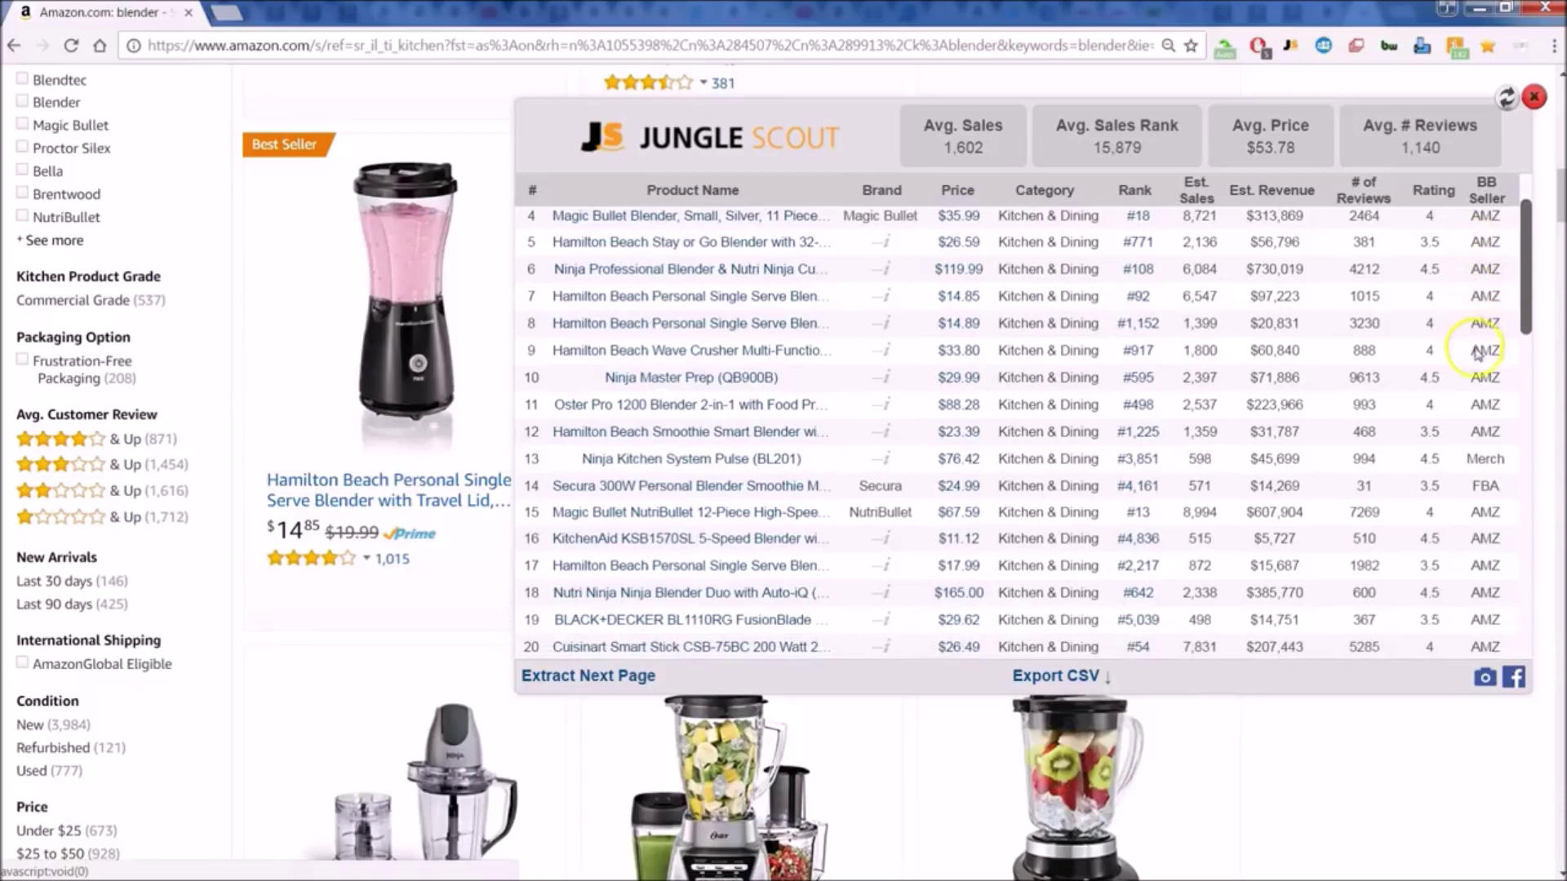
scroll(1481, 426, "down", 2)
scroll(1481, 426, "down", 1)
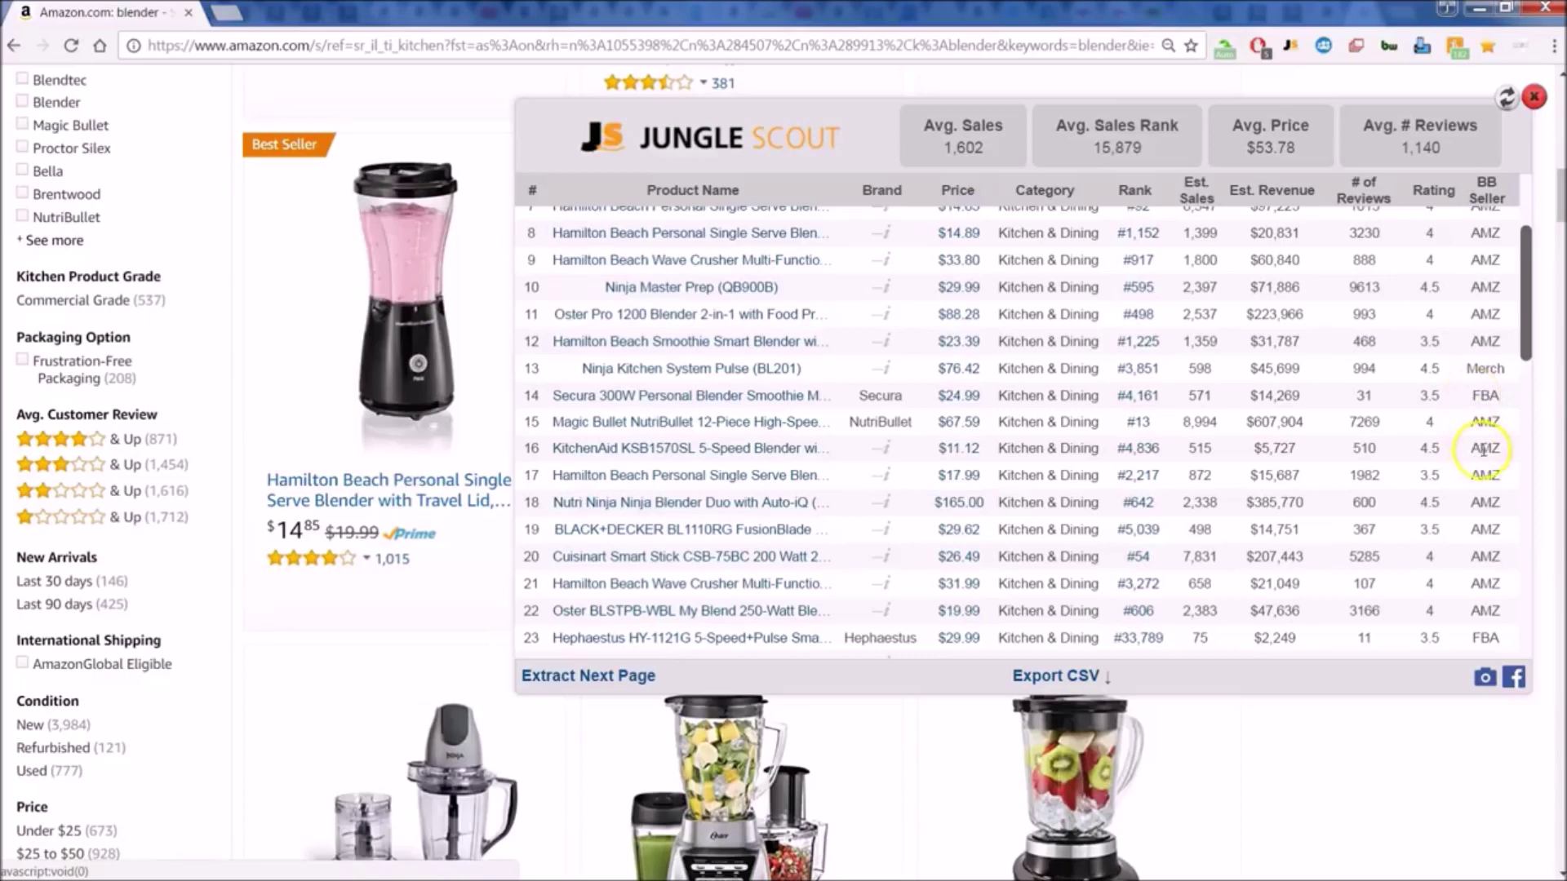
scroll(1477, 441, "up", 4)
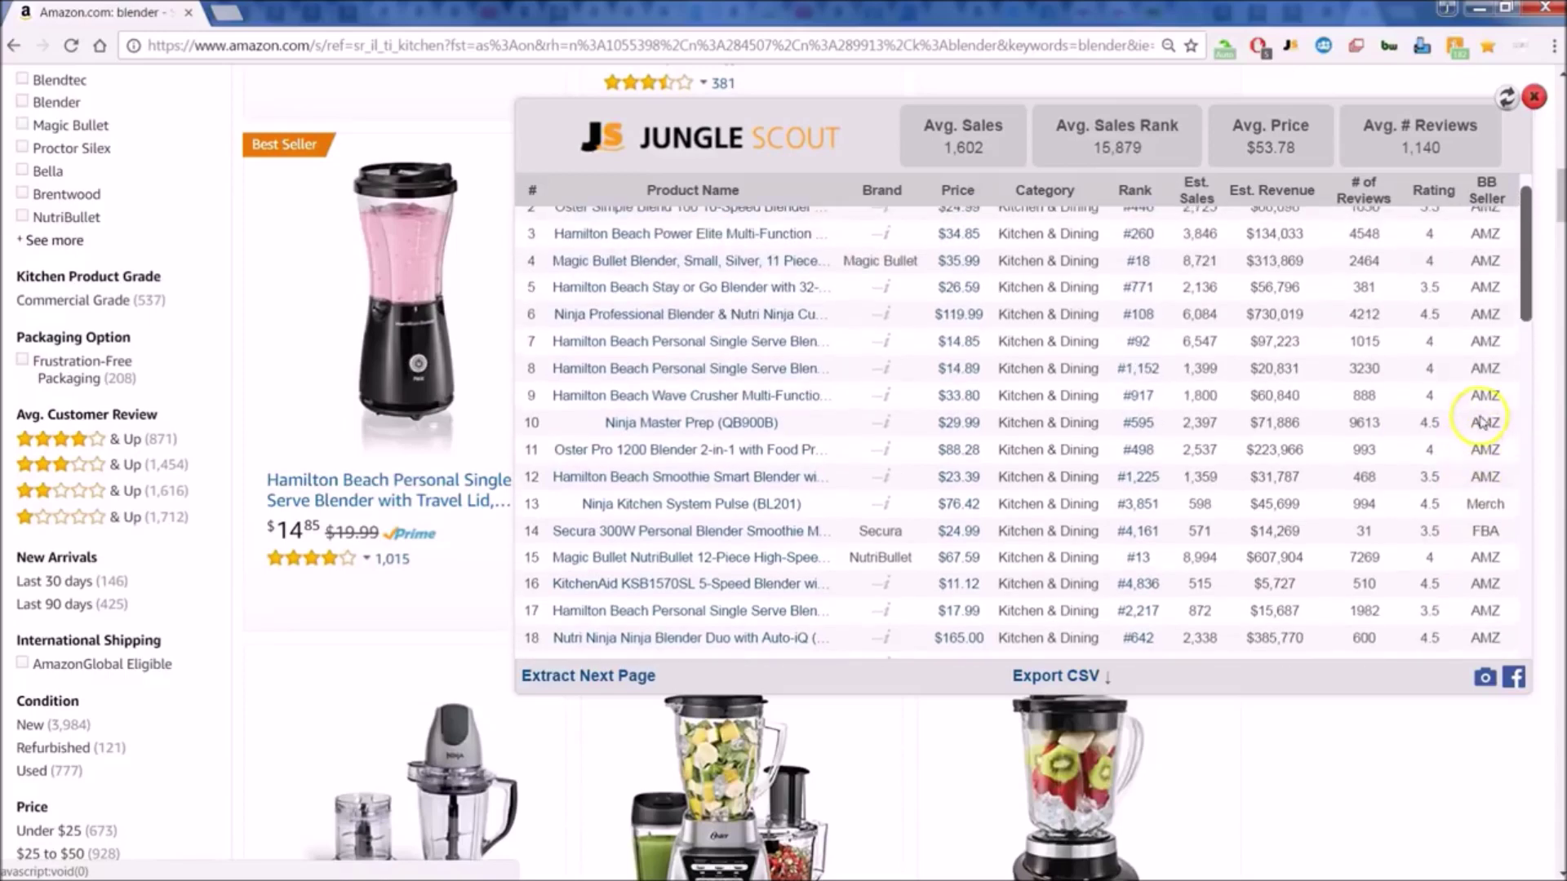
scroll(1481, 405, "up", 1)
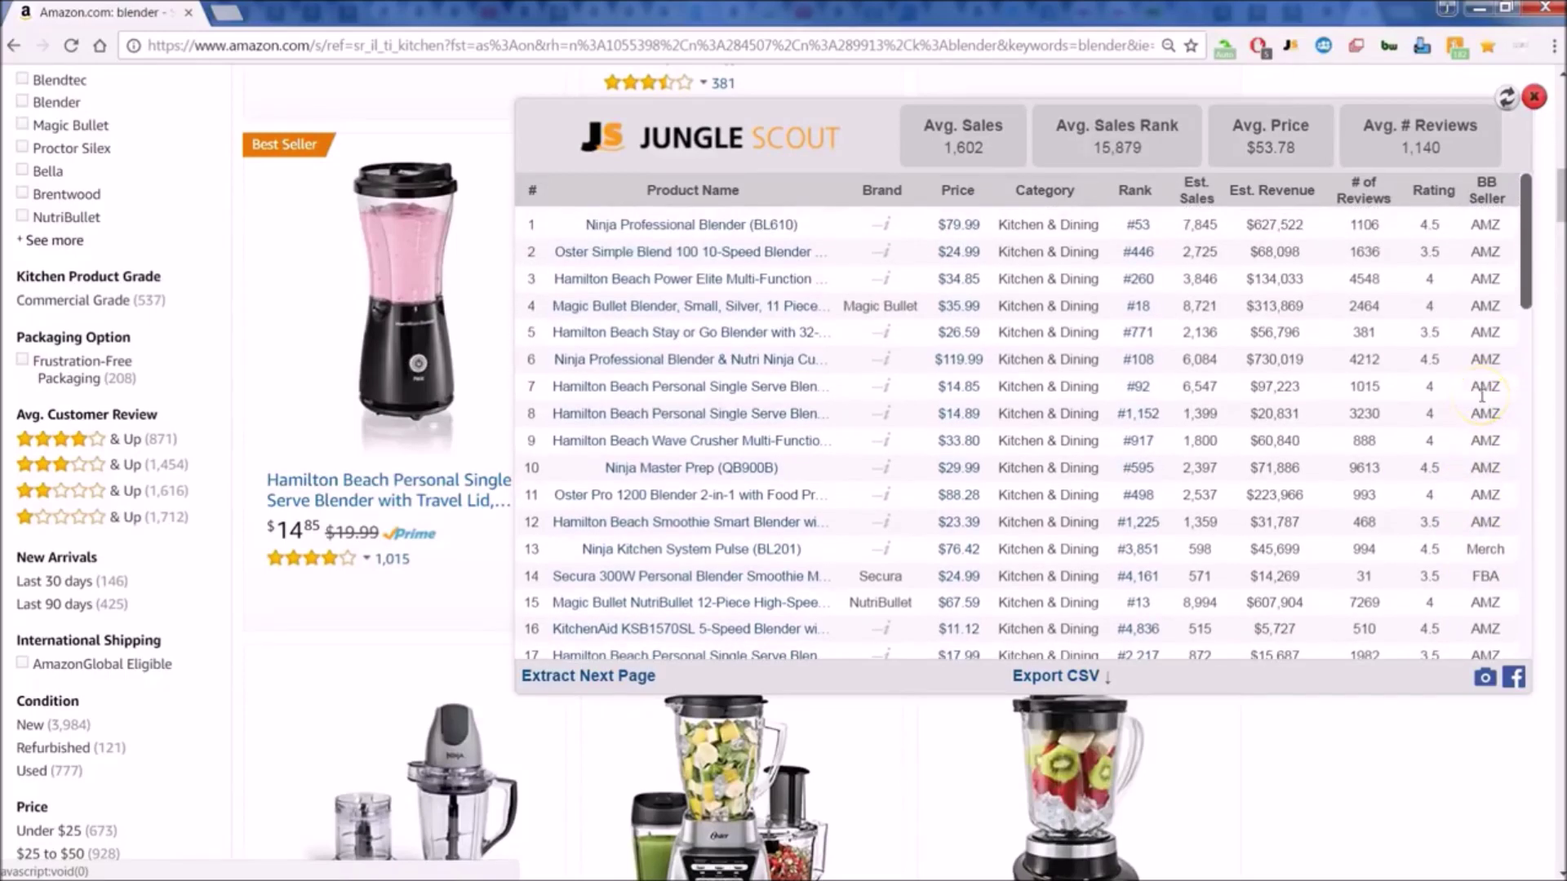
scroll(1481, 400, "down", 3)
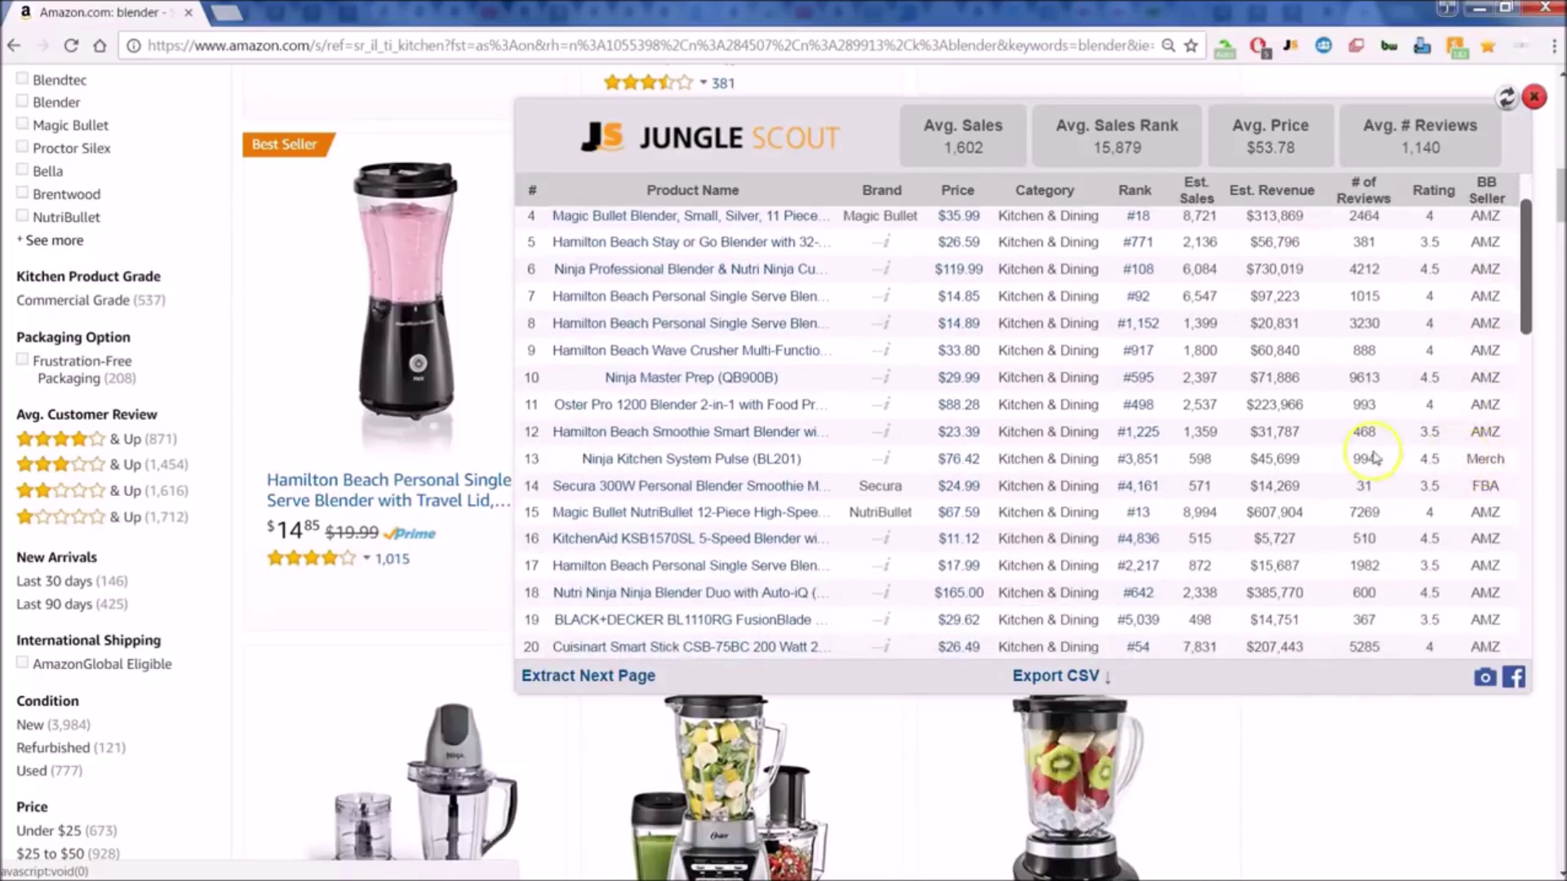
scroll(1363, 451, "up", 3)
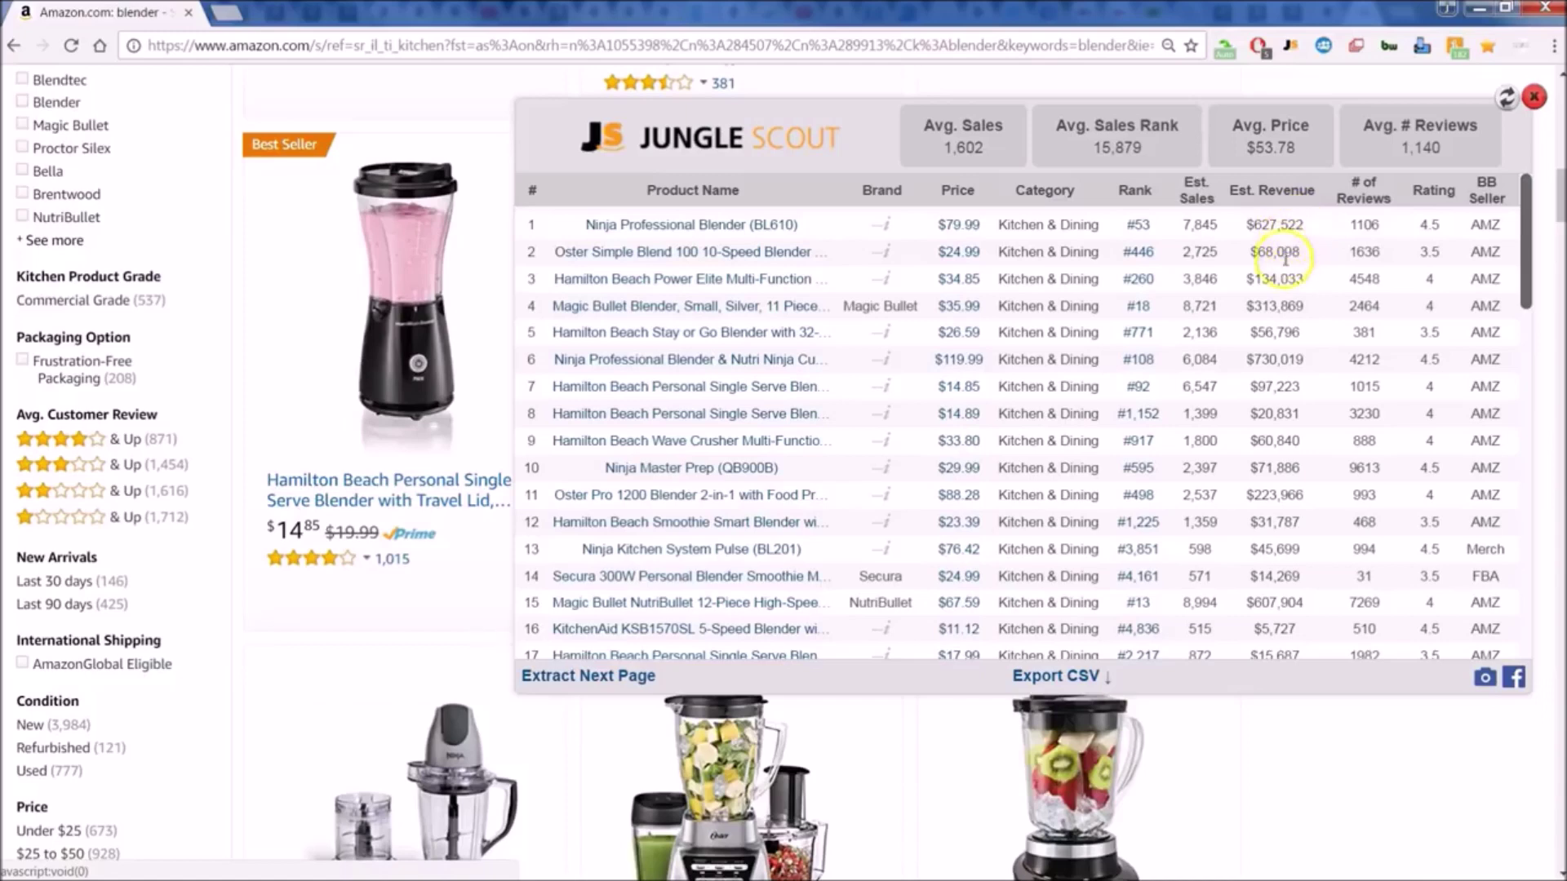
Compare the estimated revenue, sales rank and estimated monthly sales of the listed blenders.
scroll(1283, 271, "down", 3)
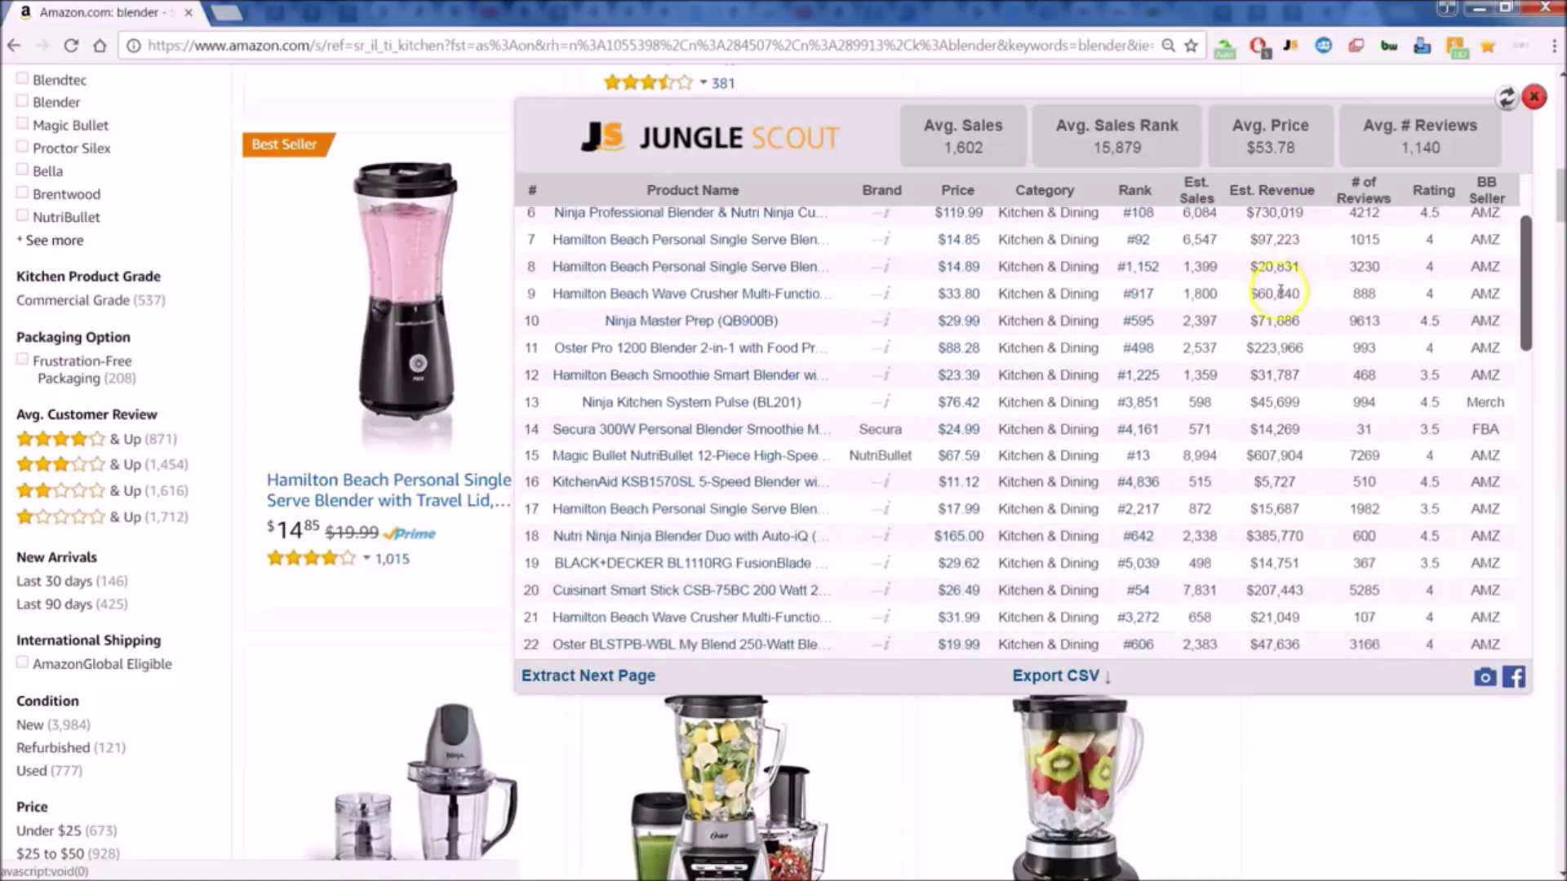
scroll(1279, 295, "down", 2)
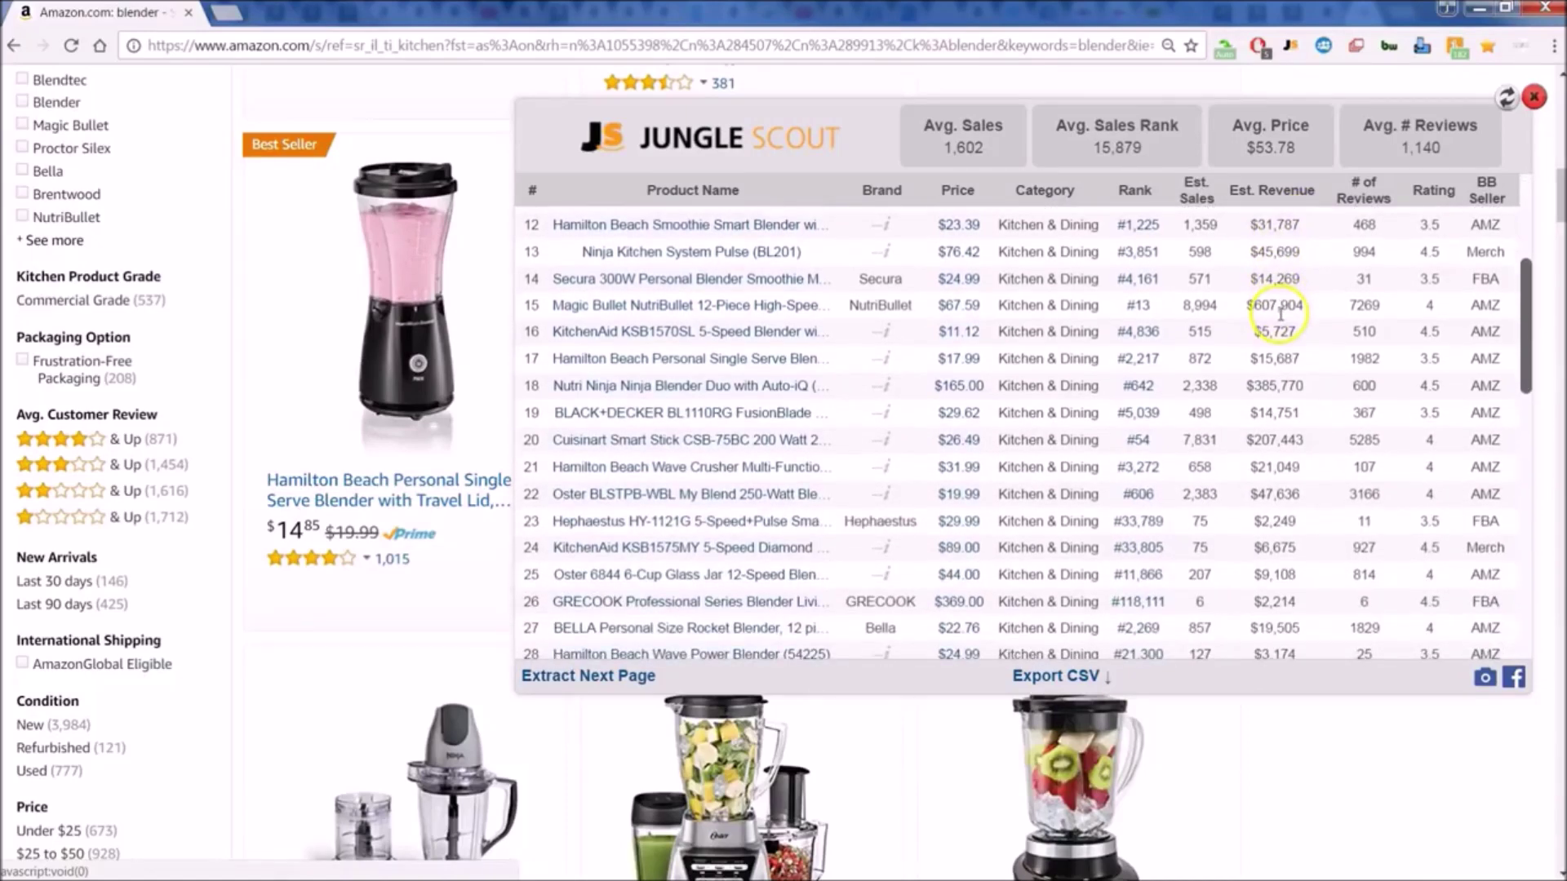
scroll(1279, 314, "down", 2)
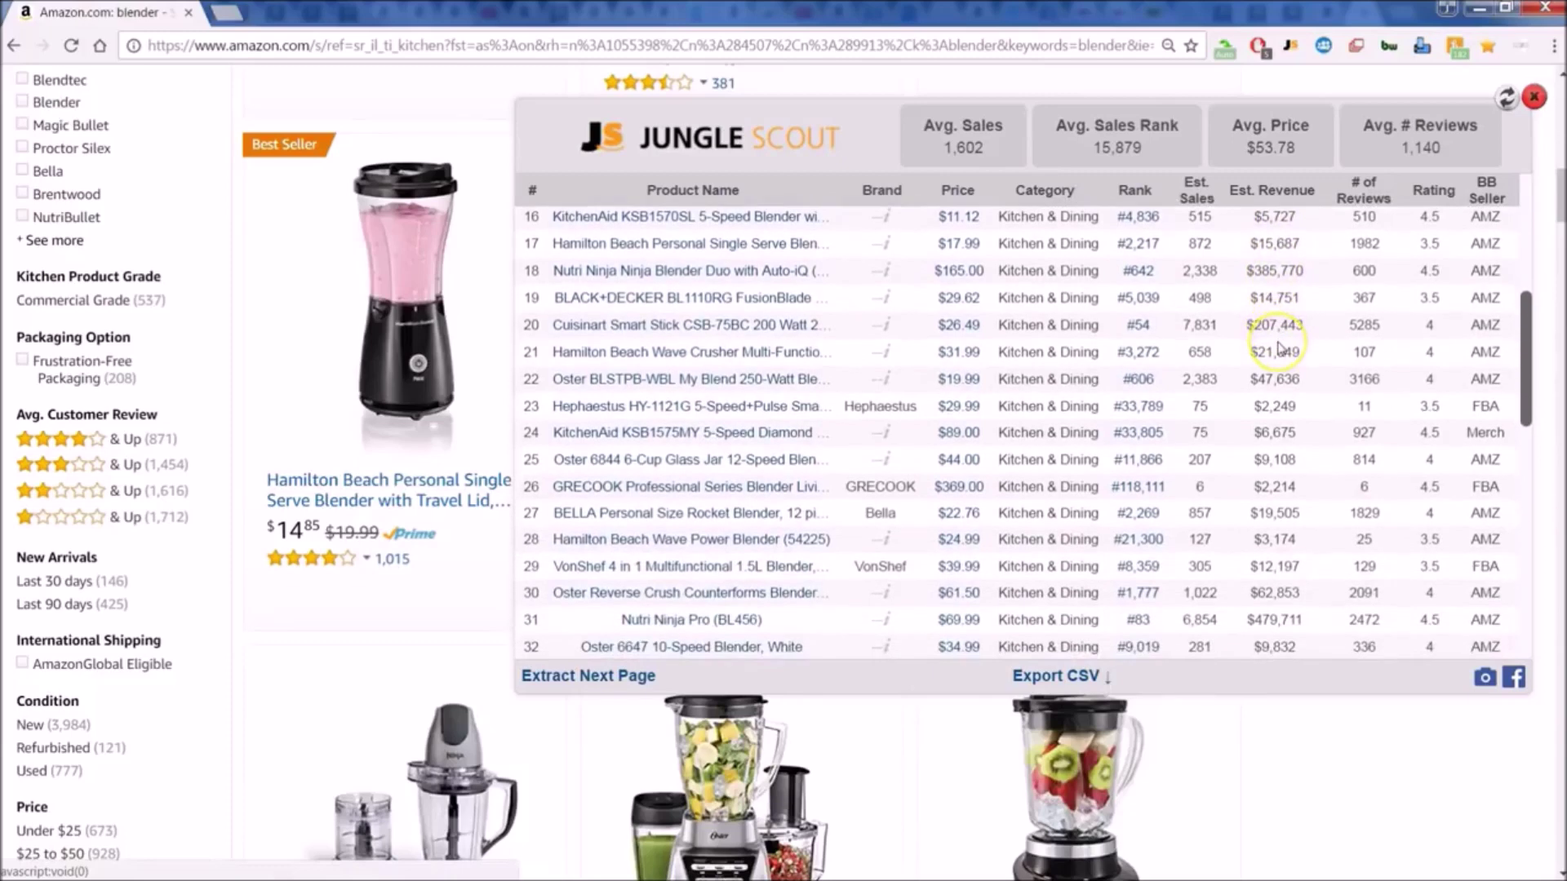
scroll(1280, 348, "up", 5)
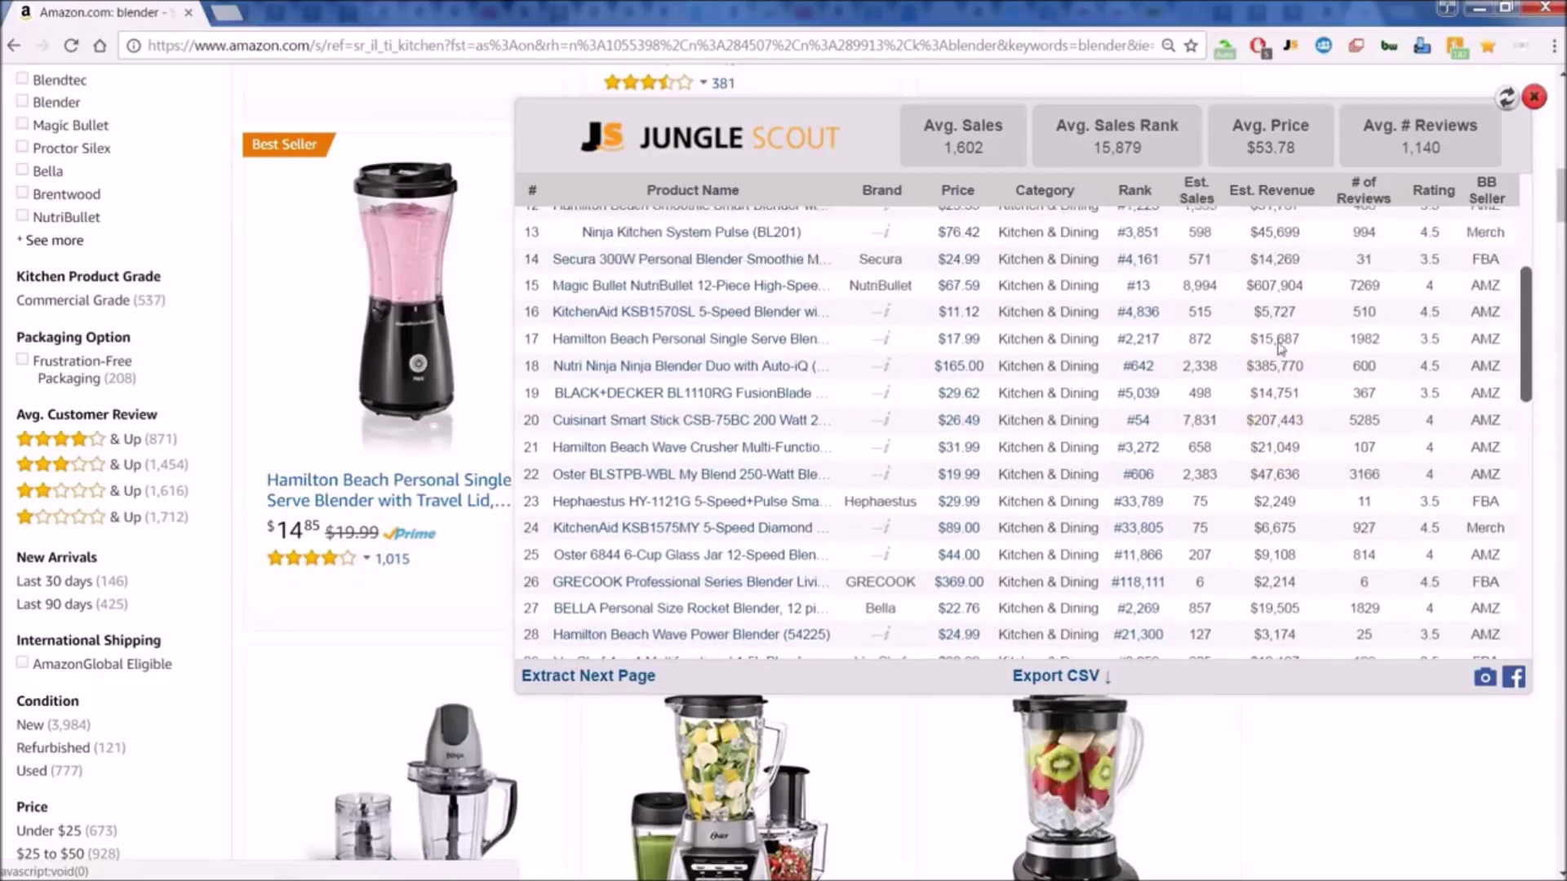
scroll(1279, 349, "up", 3)
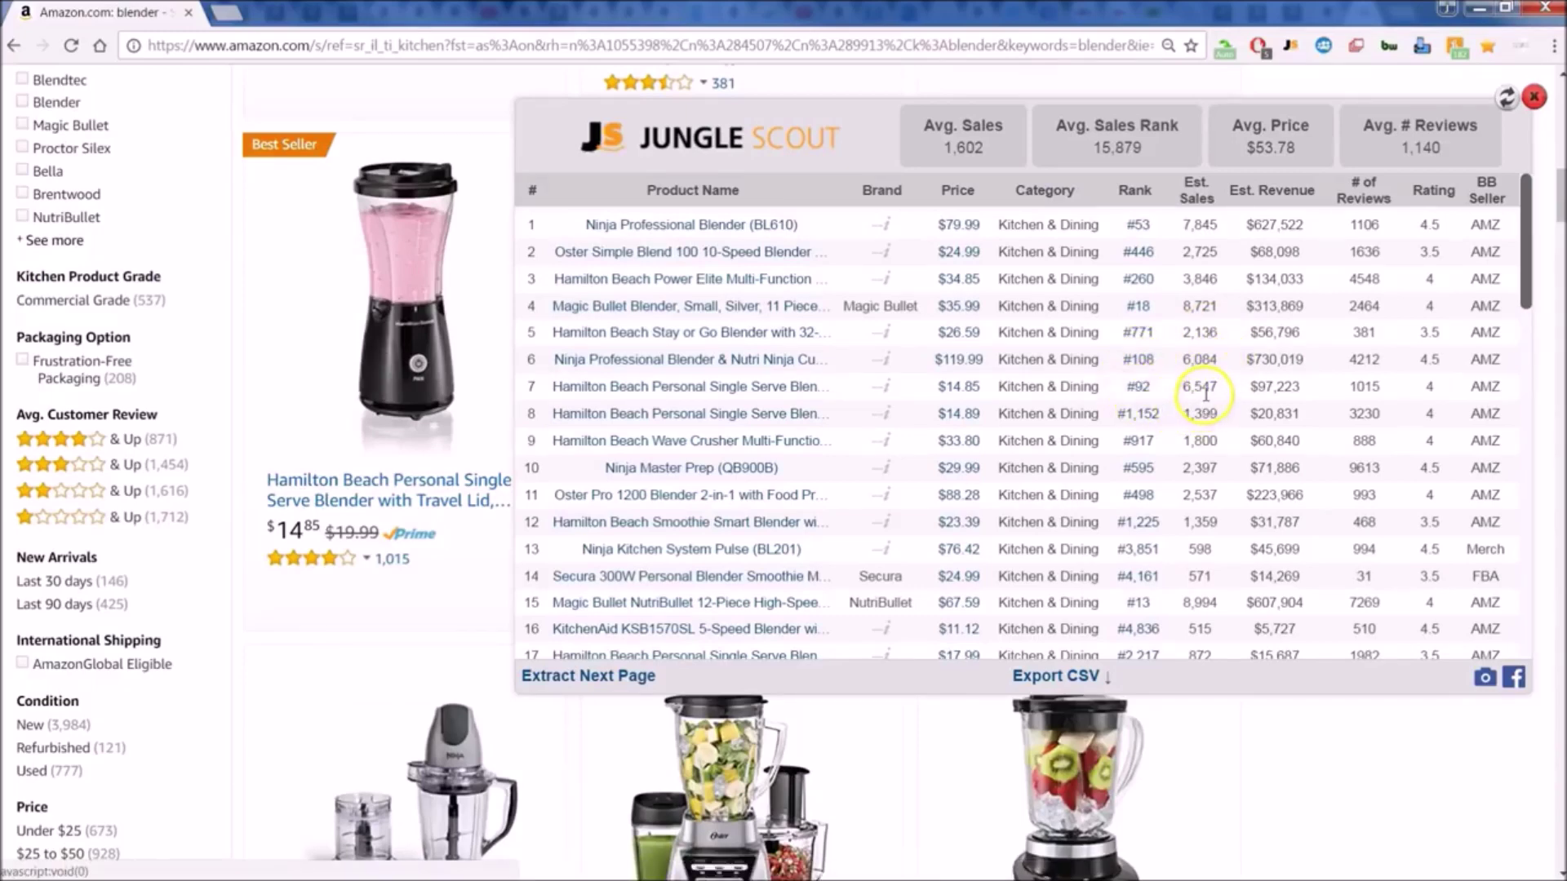
scroll(1200, 381, "down", 3)
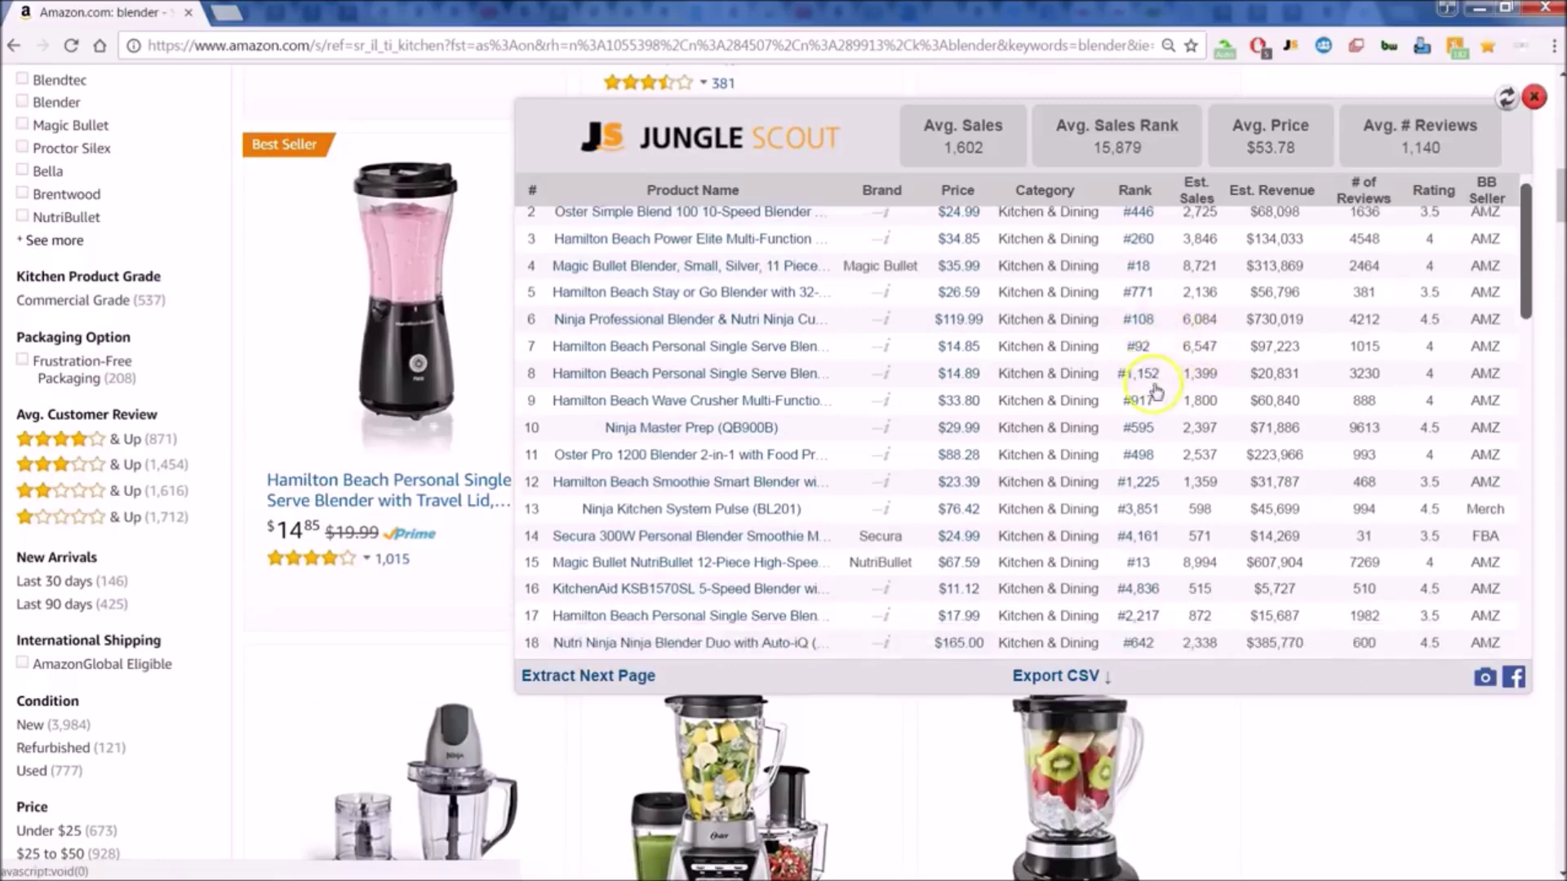
scroll(1206, 372, "down", 2)
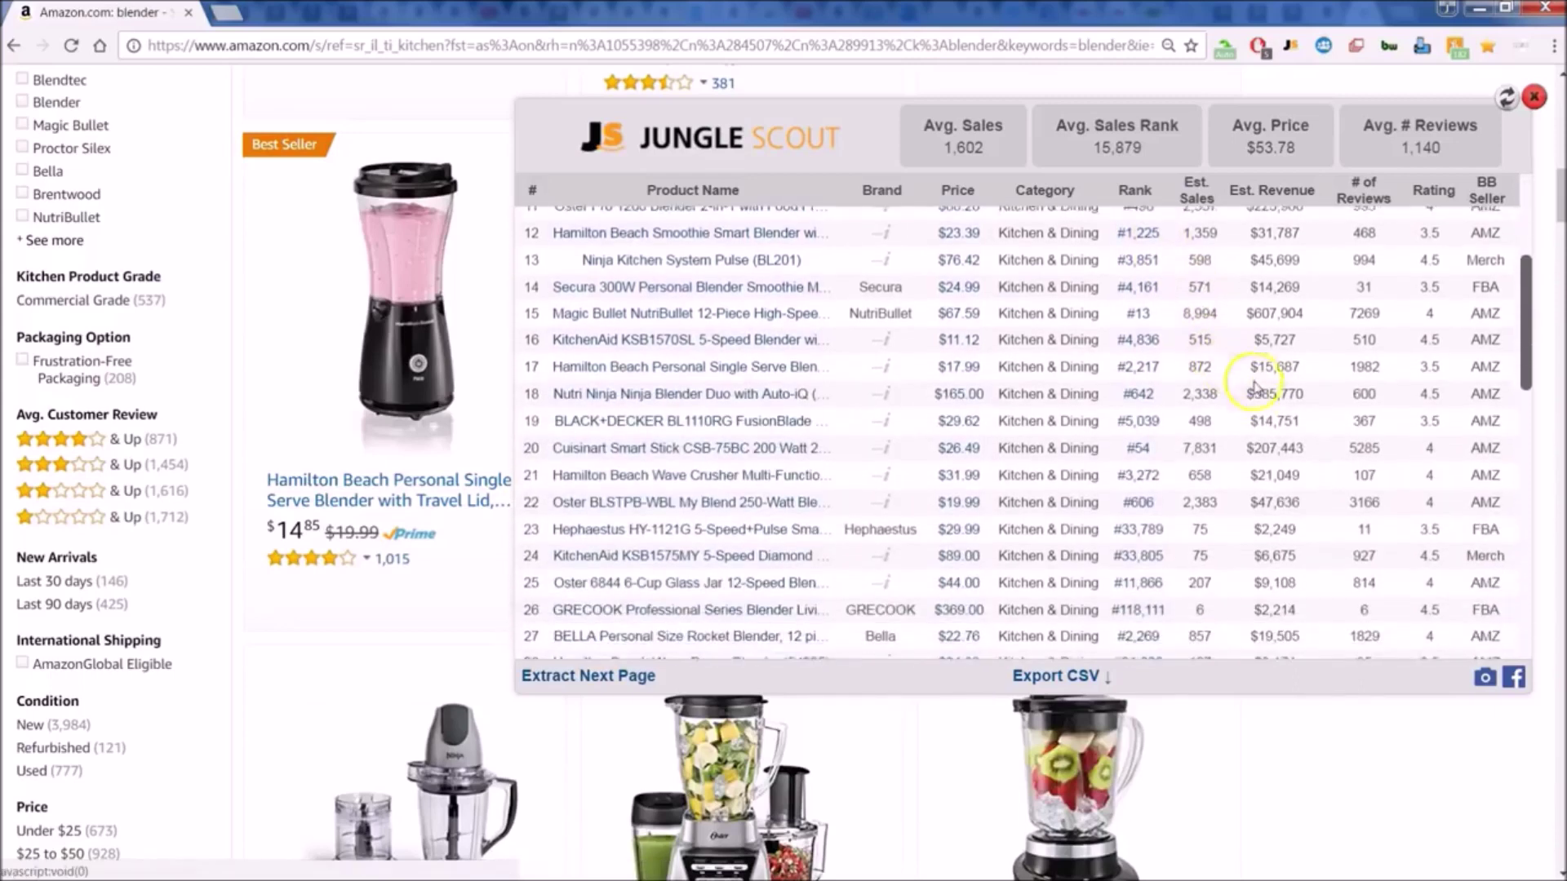
scroll(1256, 387, "down", 2)
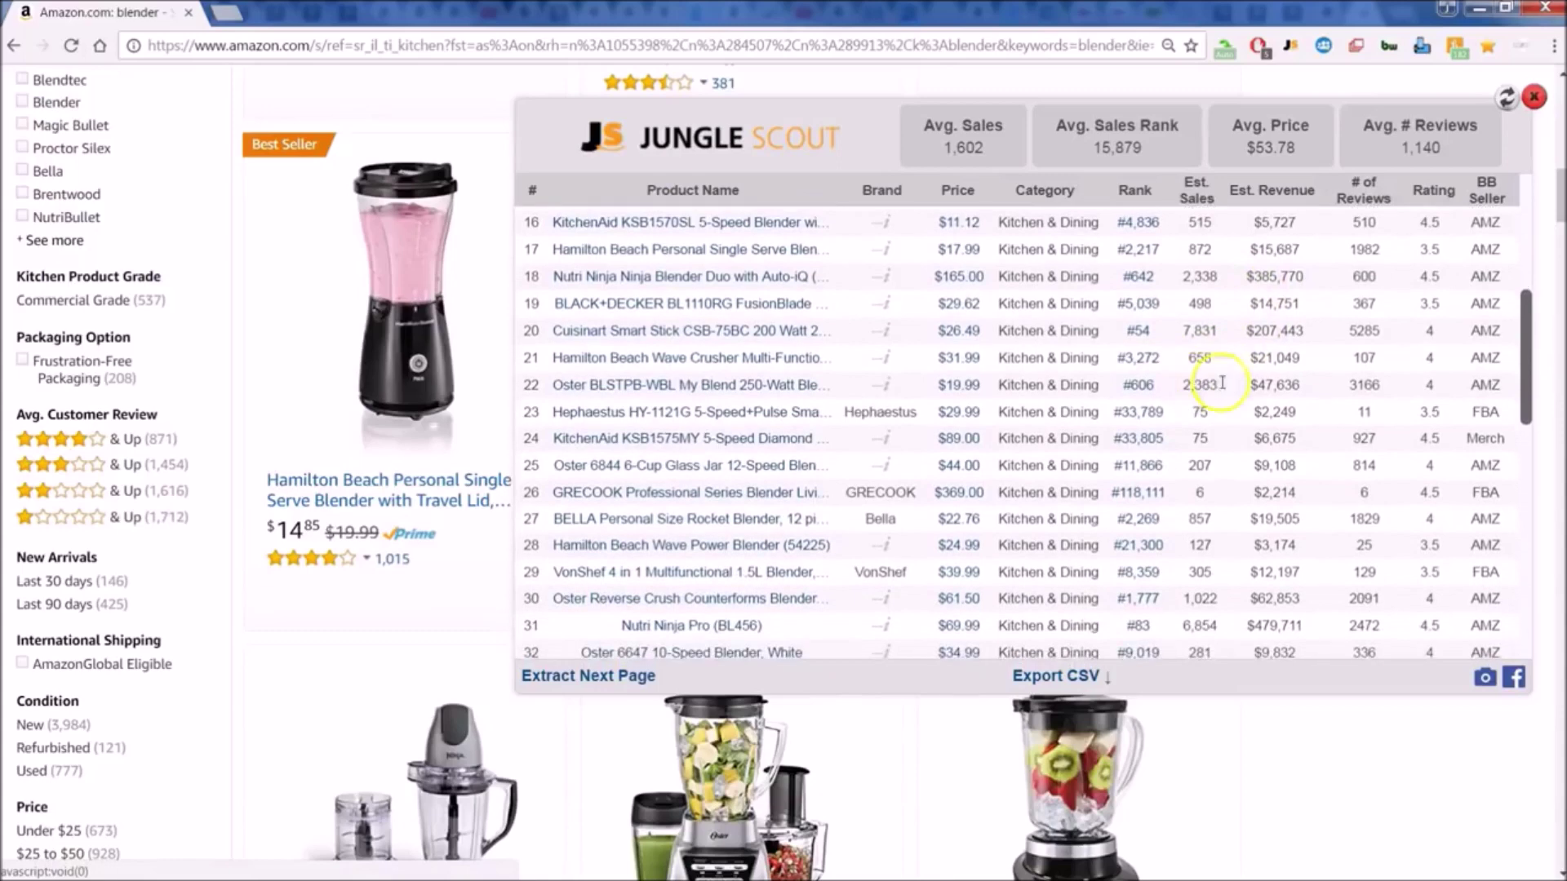
scroll(1296, 404, "down", 3)
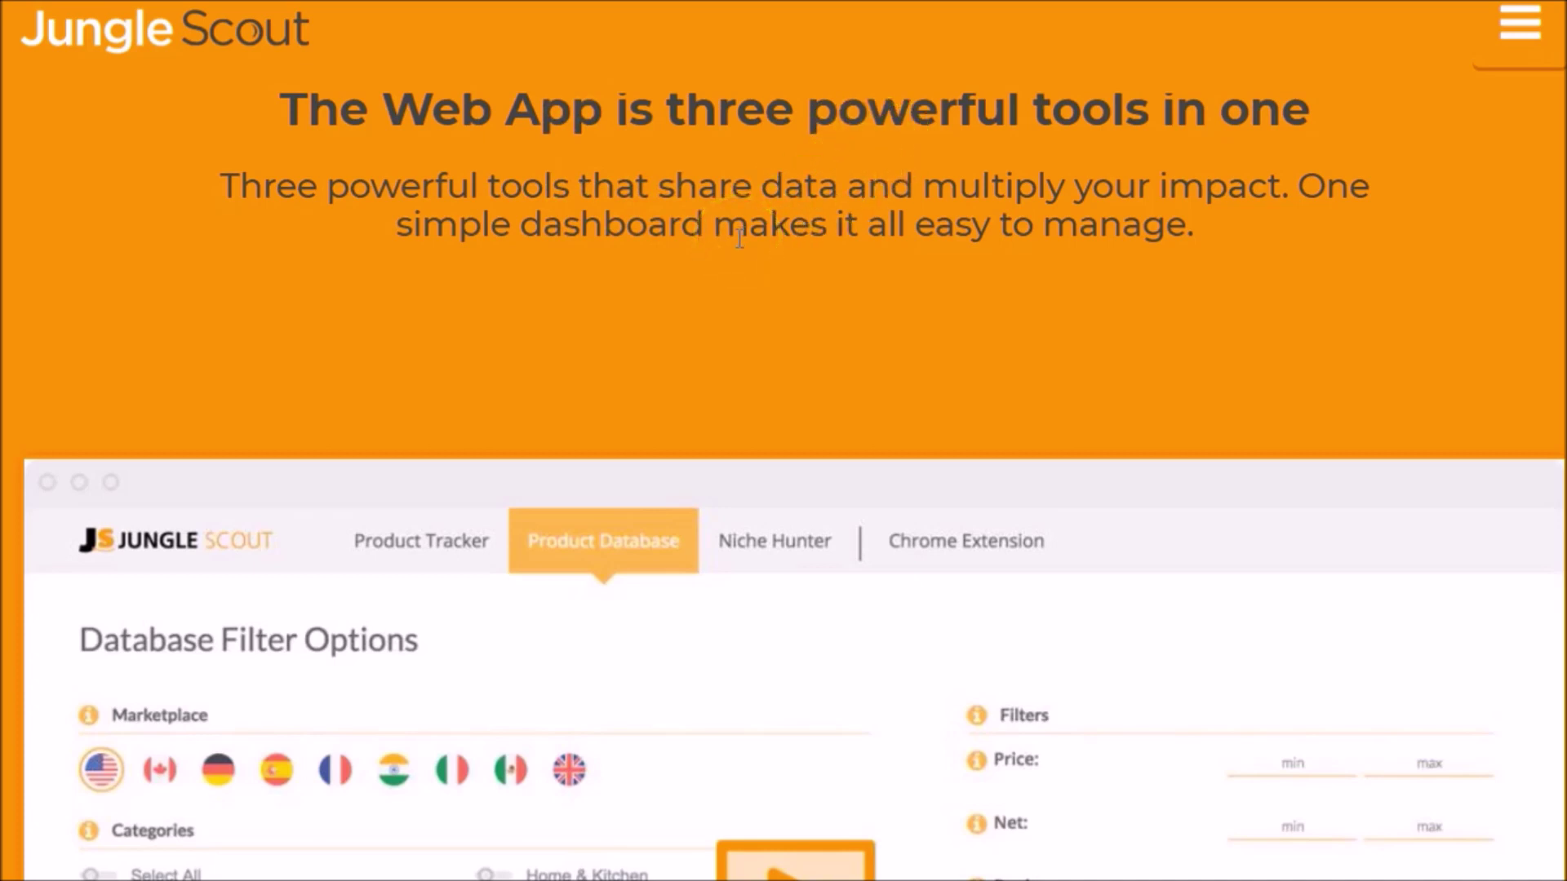
Find the Product Database preview on the Jungle Scout web app page and play its demo video.
scroll(739, 238, "down", 5)
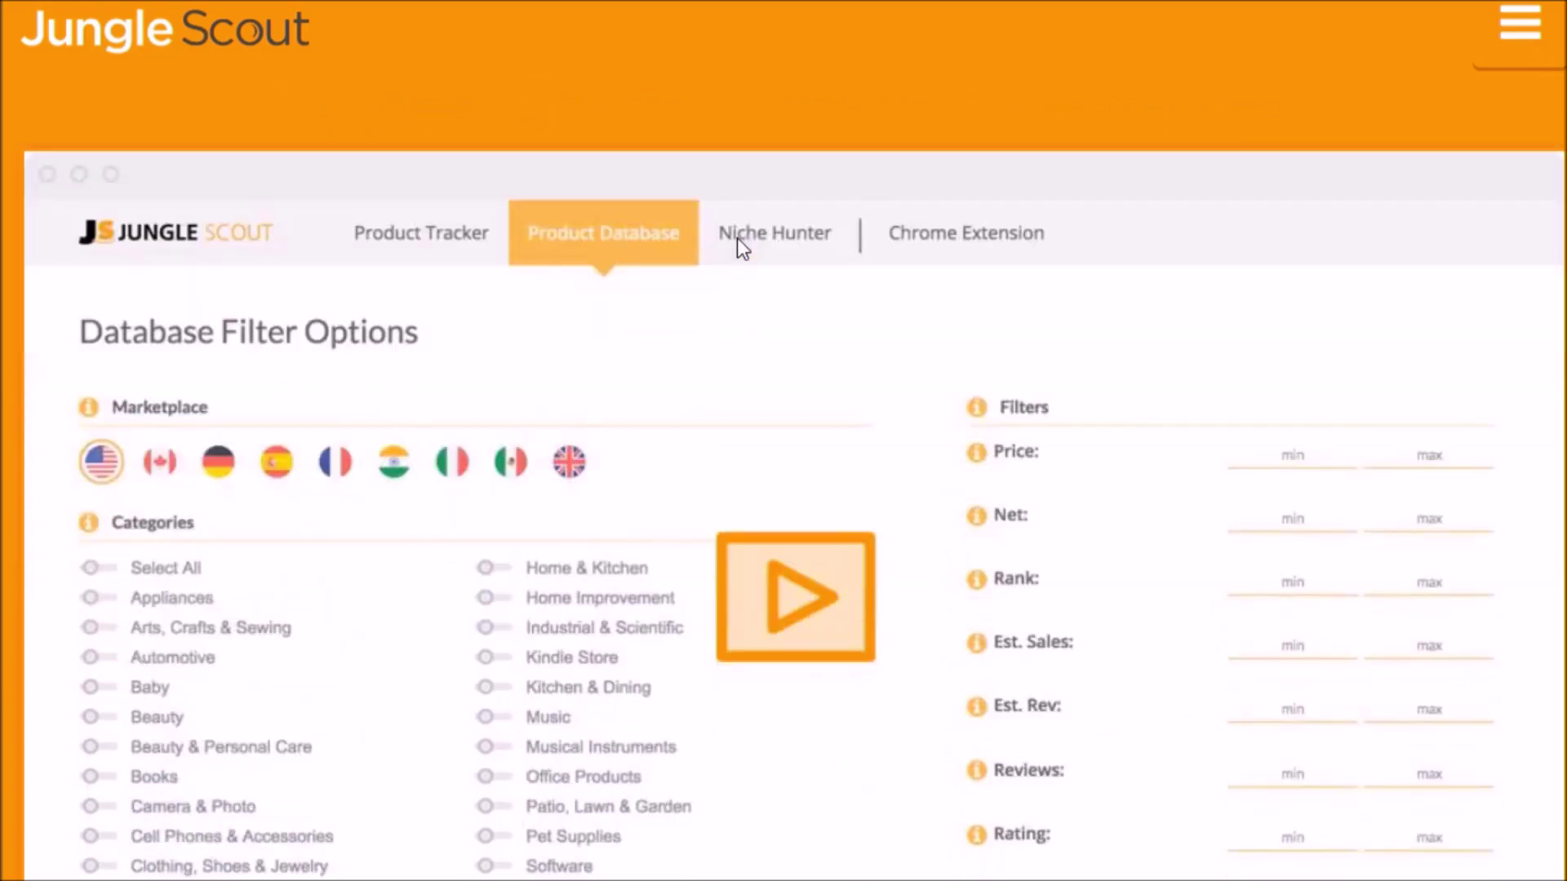
scroll(738, 239, "down", 2)
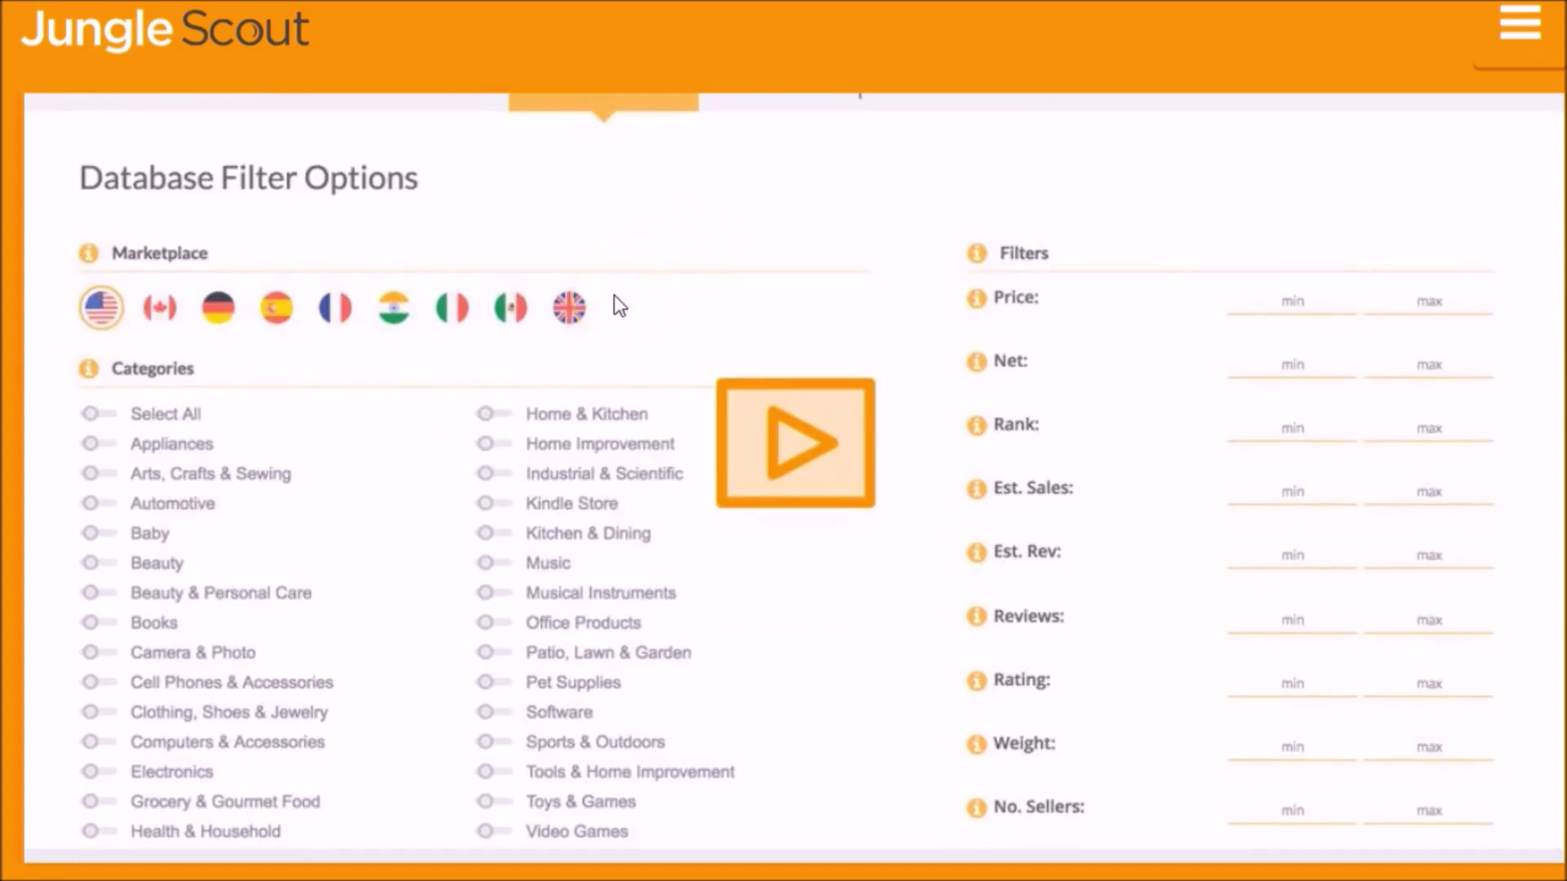
left_click(574, 329)
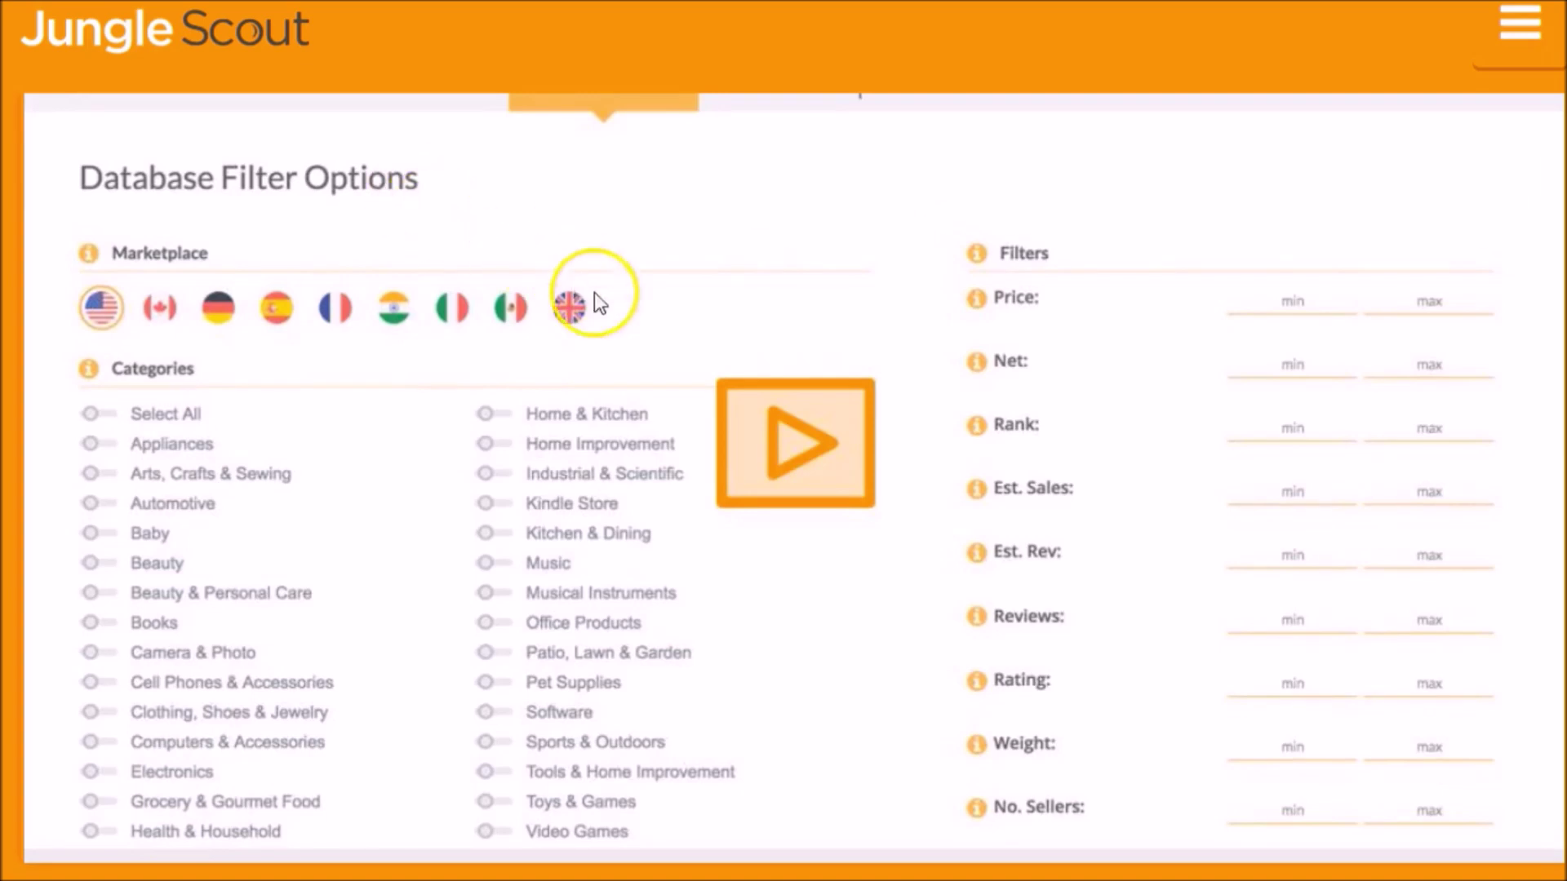
left_click(780, 447)
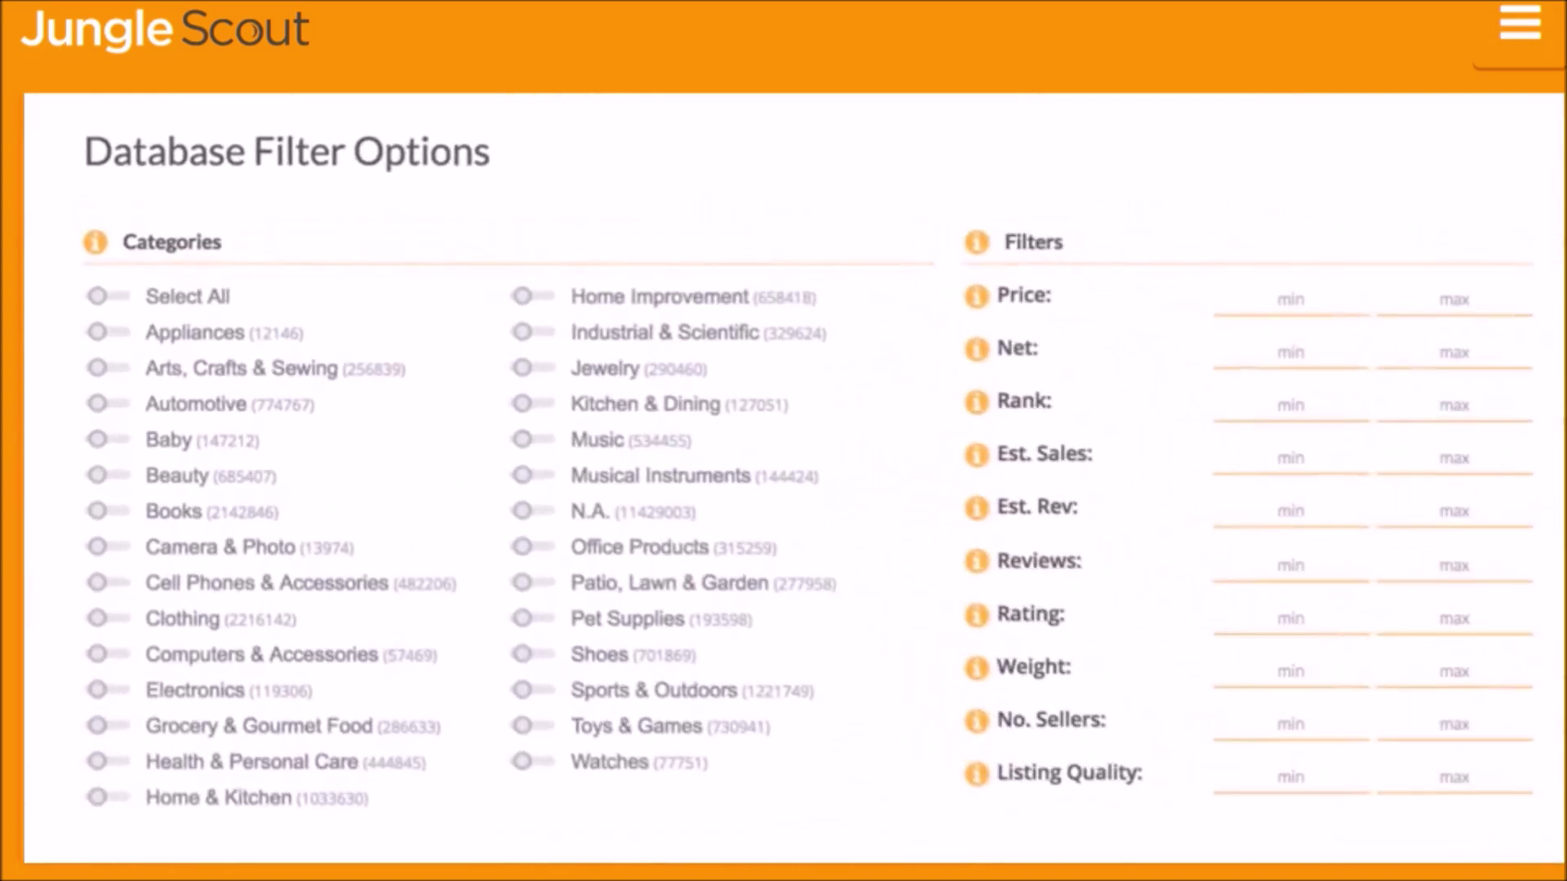
Enable the Arts, Crafts & Sewing, Beauty, Clothing, Health & Personal Care, Home Improvement, Office Products and Toys & Games categories.
left_click(214, 374)
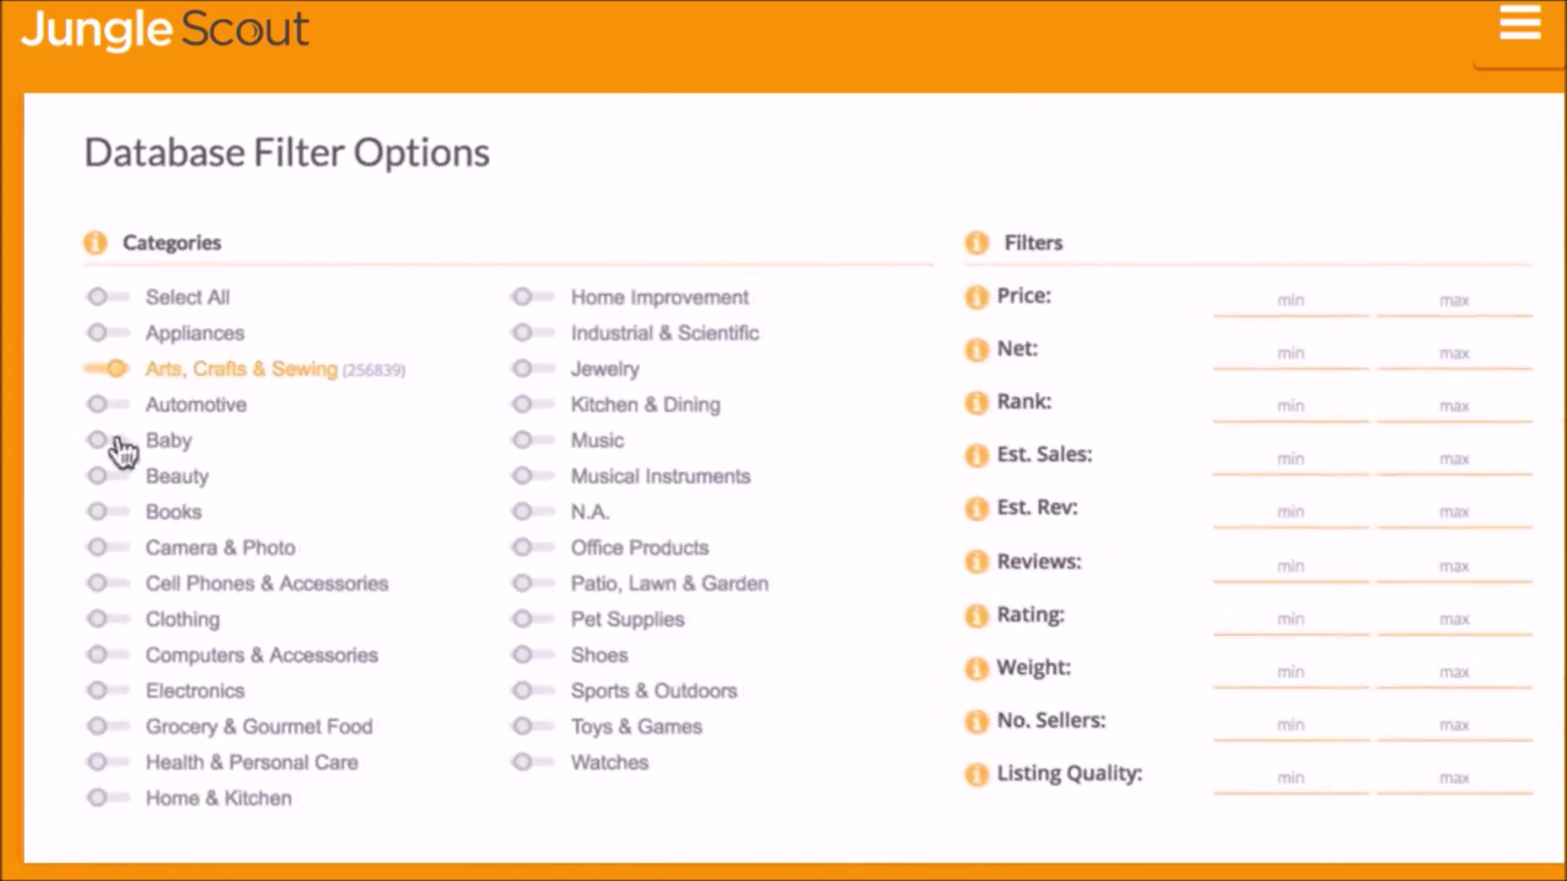
left_click(98, 762)
left_click(522, 297)
left_click(523, 548)
left_click(522, 726)
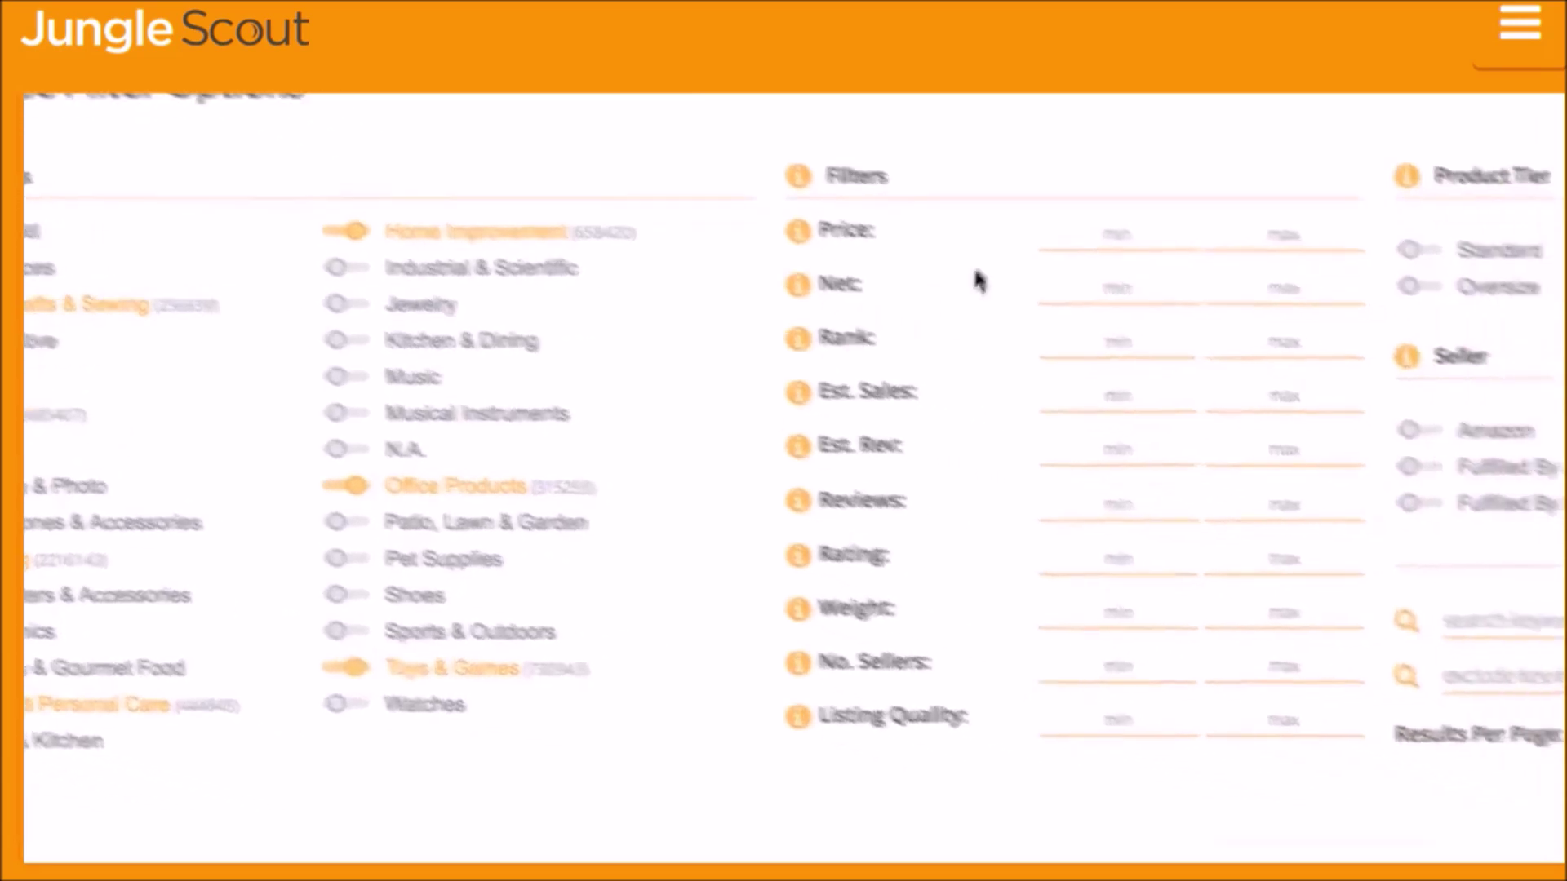
Set the filters to price 20–60, minimum rank 3000, estimated sales 250–1000 and reviews 20–400.
left_click(1290, 300)
type("2060")
left_click(972, 288)
type("3000")
left_click(971, 342)
type("251000")
left_click(971, 450)
type("20")
left_click(1140, 450)
type("400")
Restrict the search to Standard tier products sold by Amazon or Fulfilled By Amazon, and browse the matching products.
left_click(1267, 195)
left_click(1268, 378)
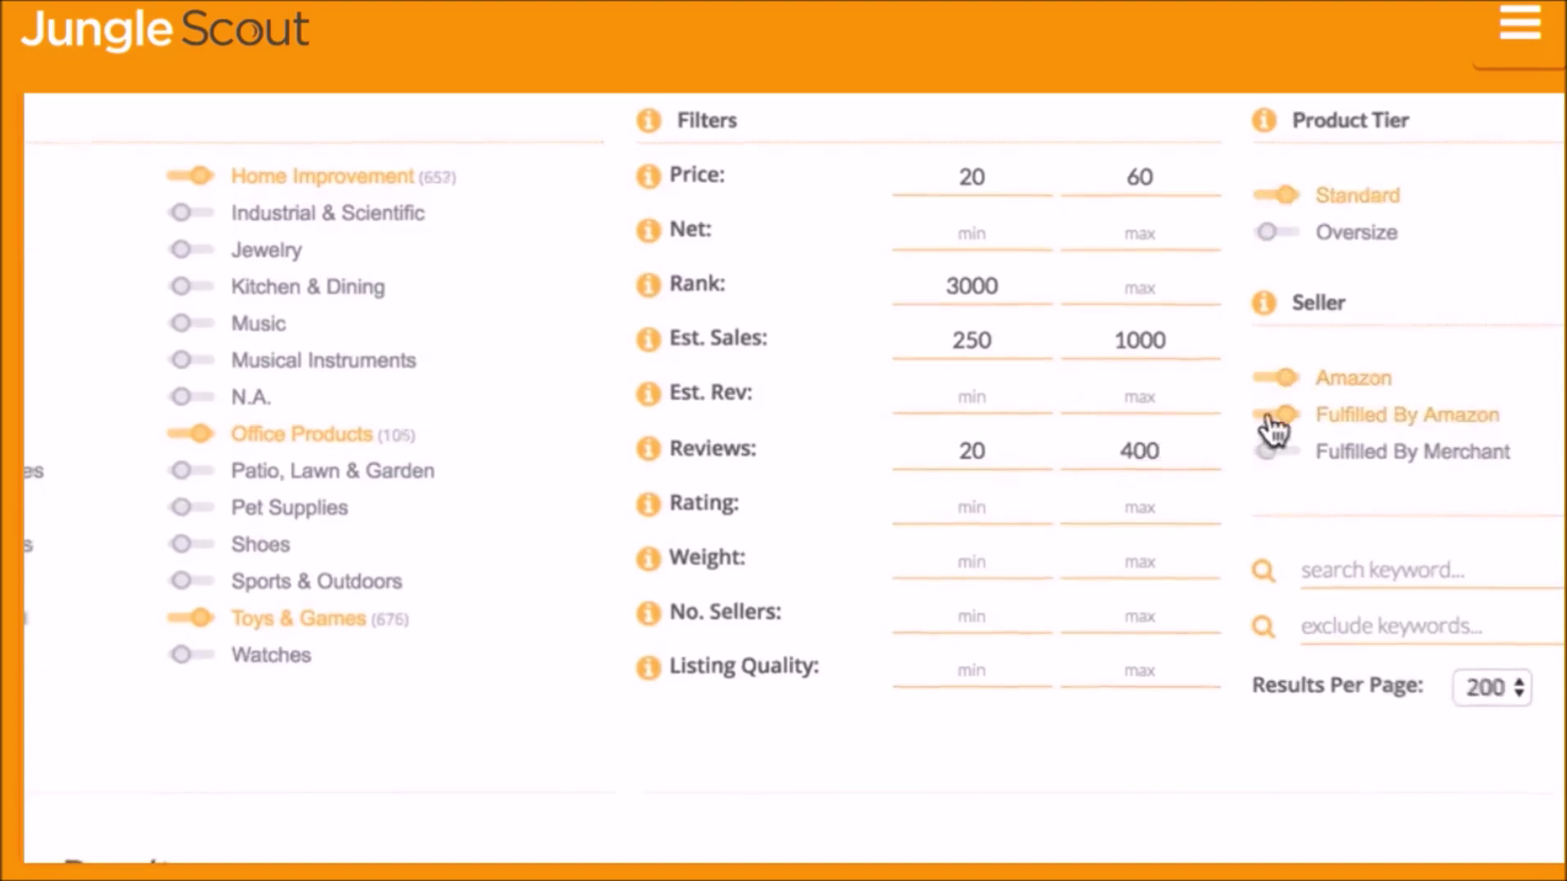
scroll(1105, 412, "down", 5)
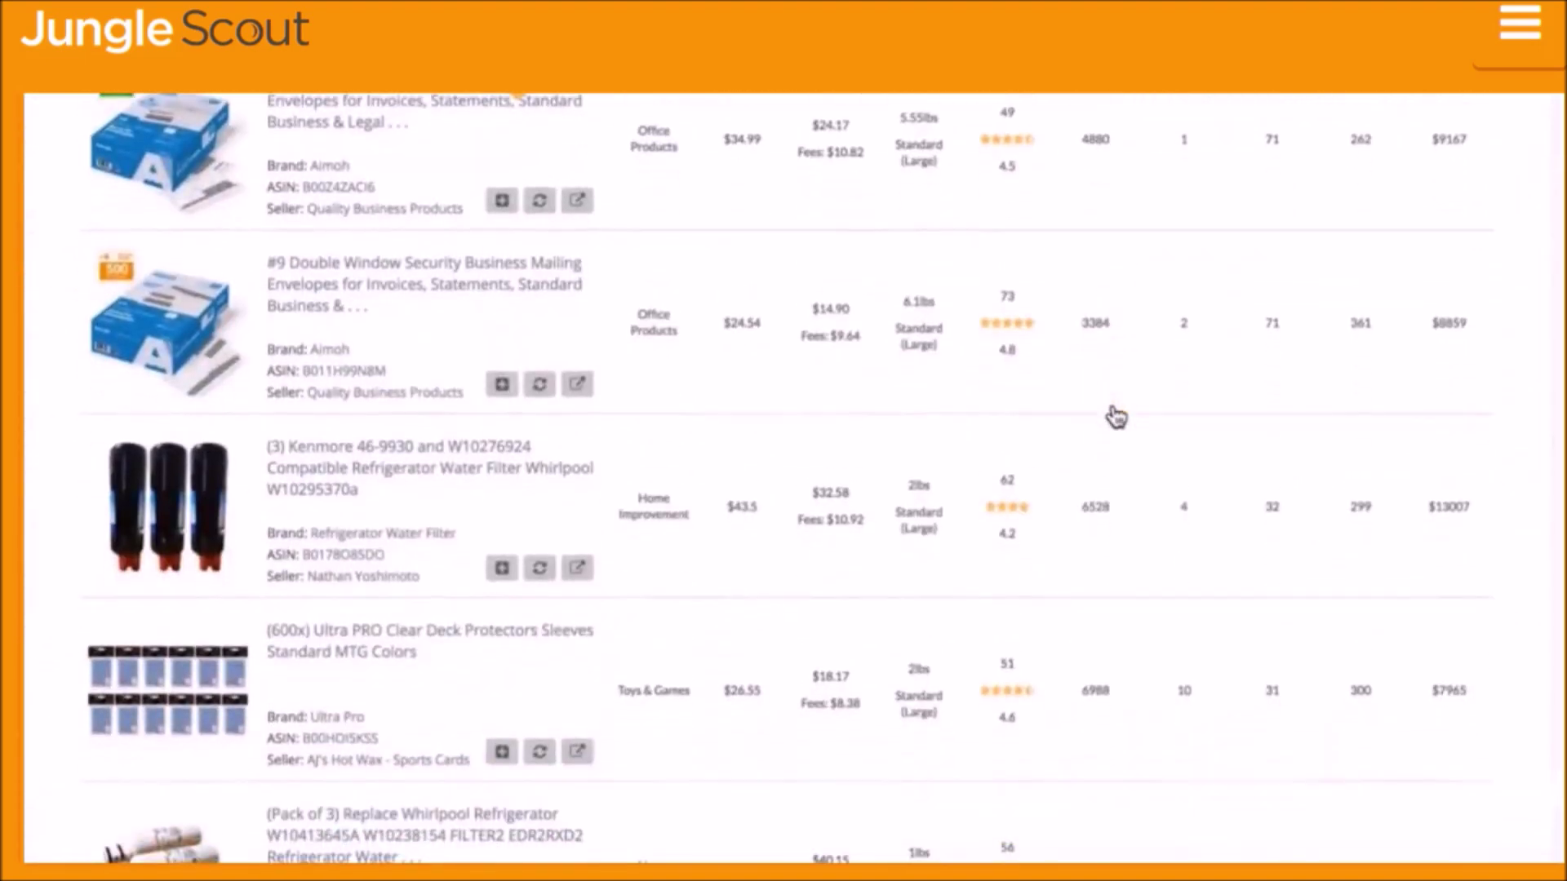
scroll(1115, 417, "down", 7)
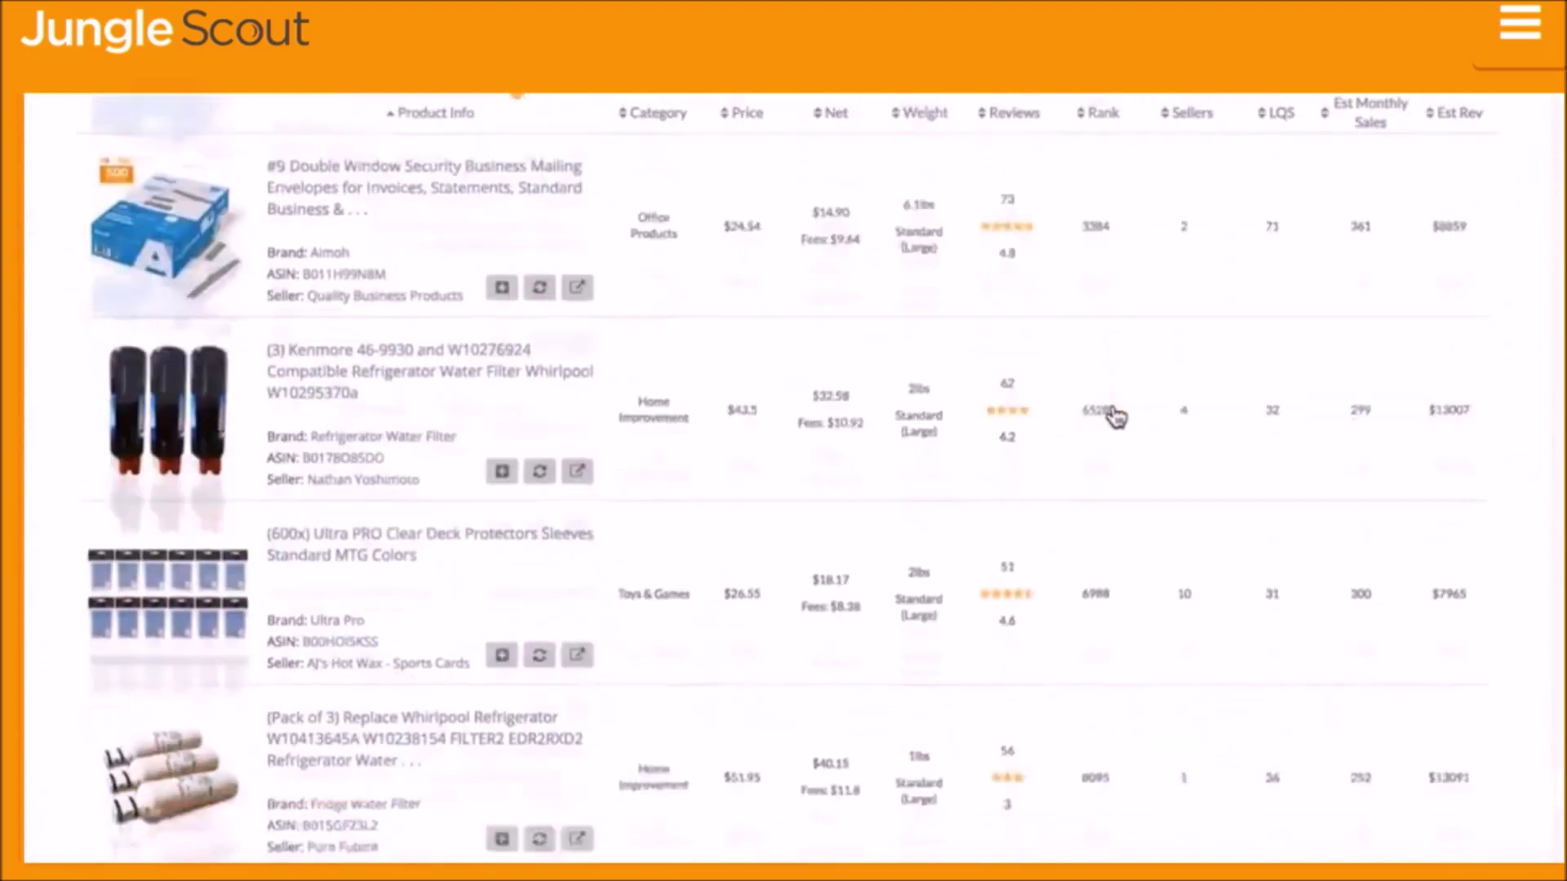
scroll(1115, 417, "down", 10)
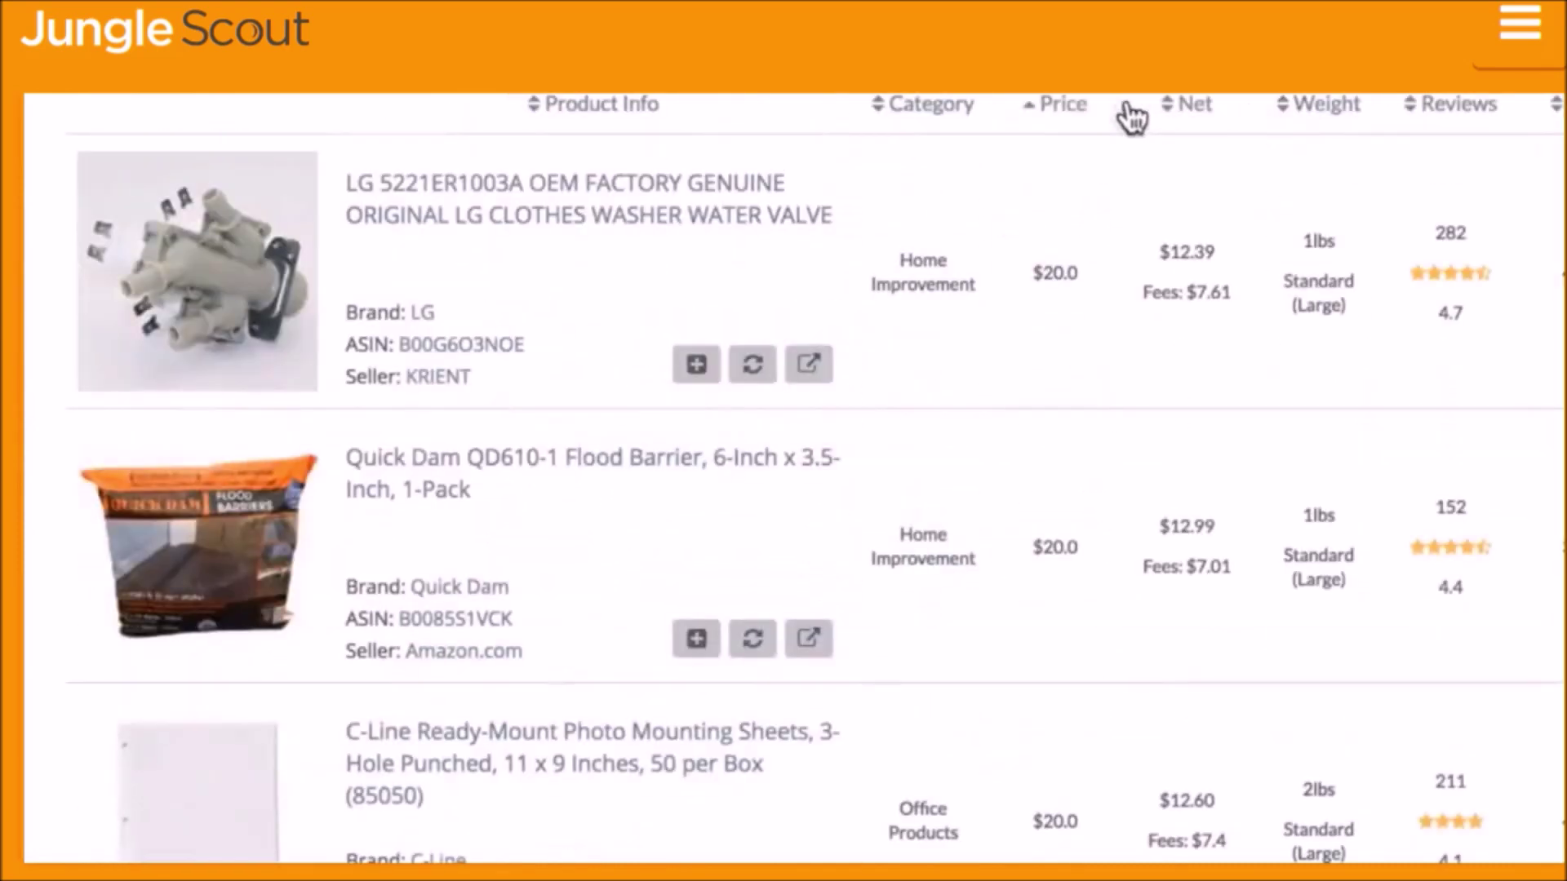
Sort the results by price from highest, add the Feit 73995 LED Yard Light to the tracker and open its listing.
left_click(1055, 114)
scroll(1059, 119, "down", 6)
scroll(1061, 124, "down", 5)
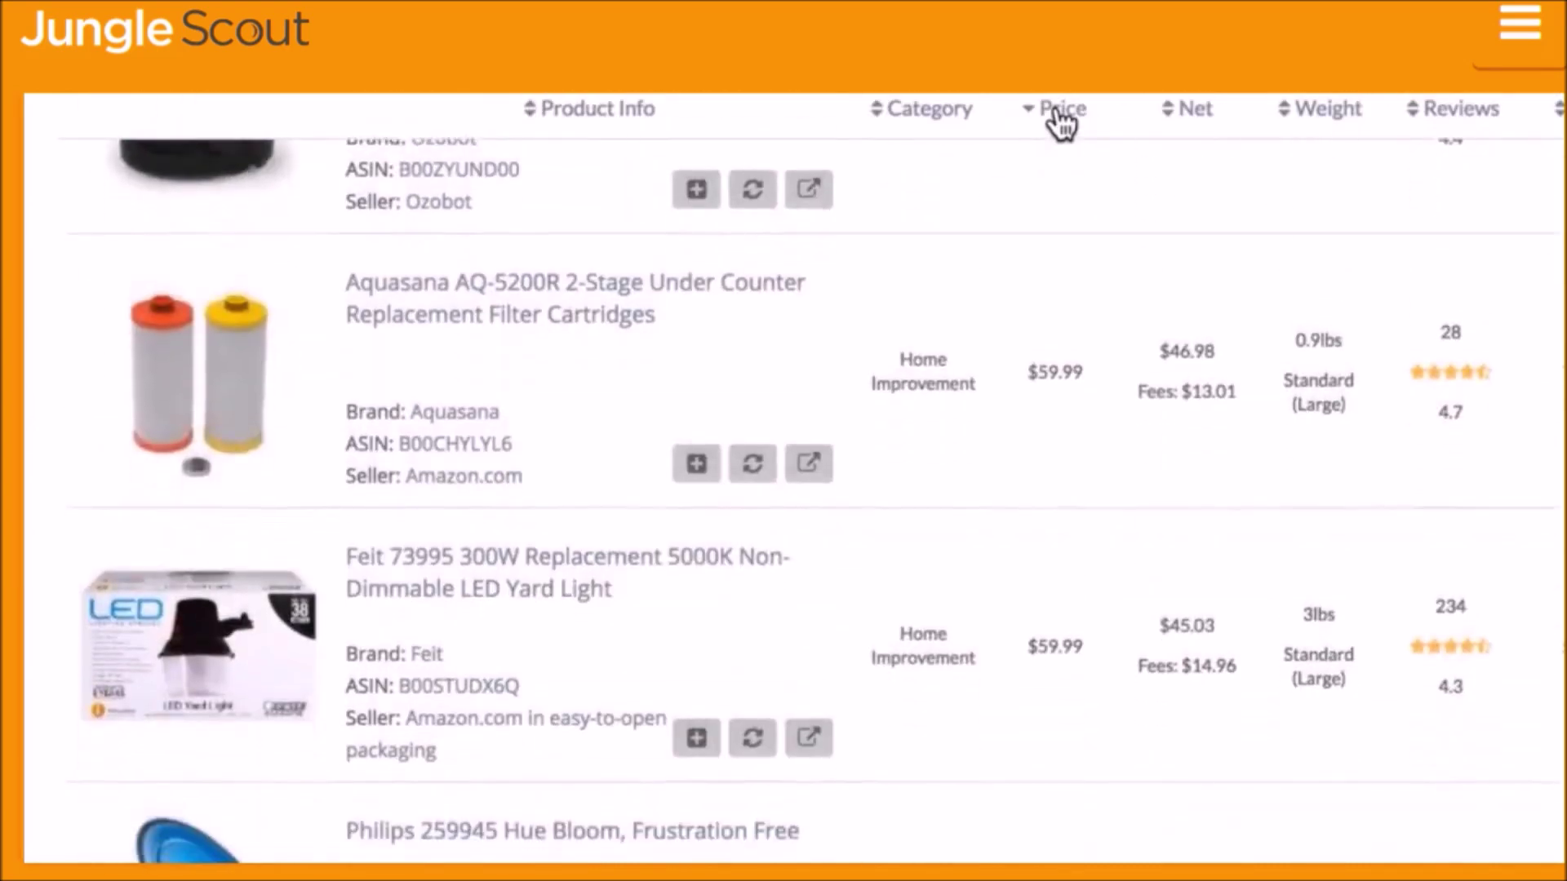
left_click(697, 722)
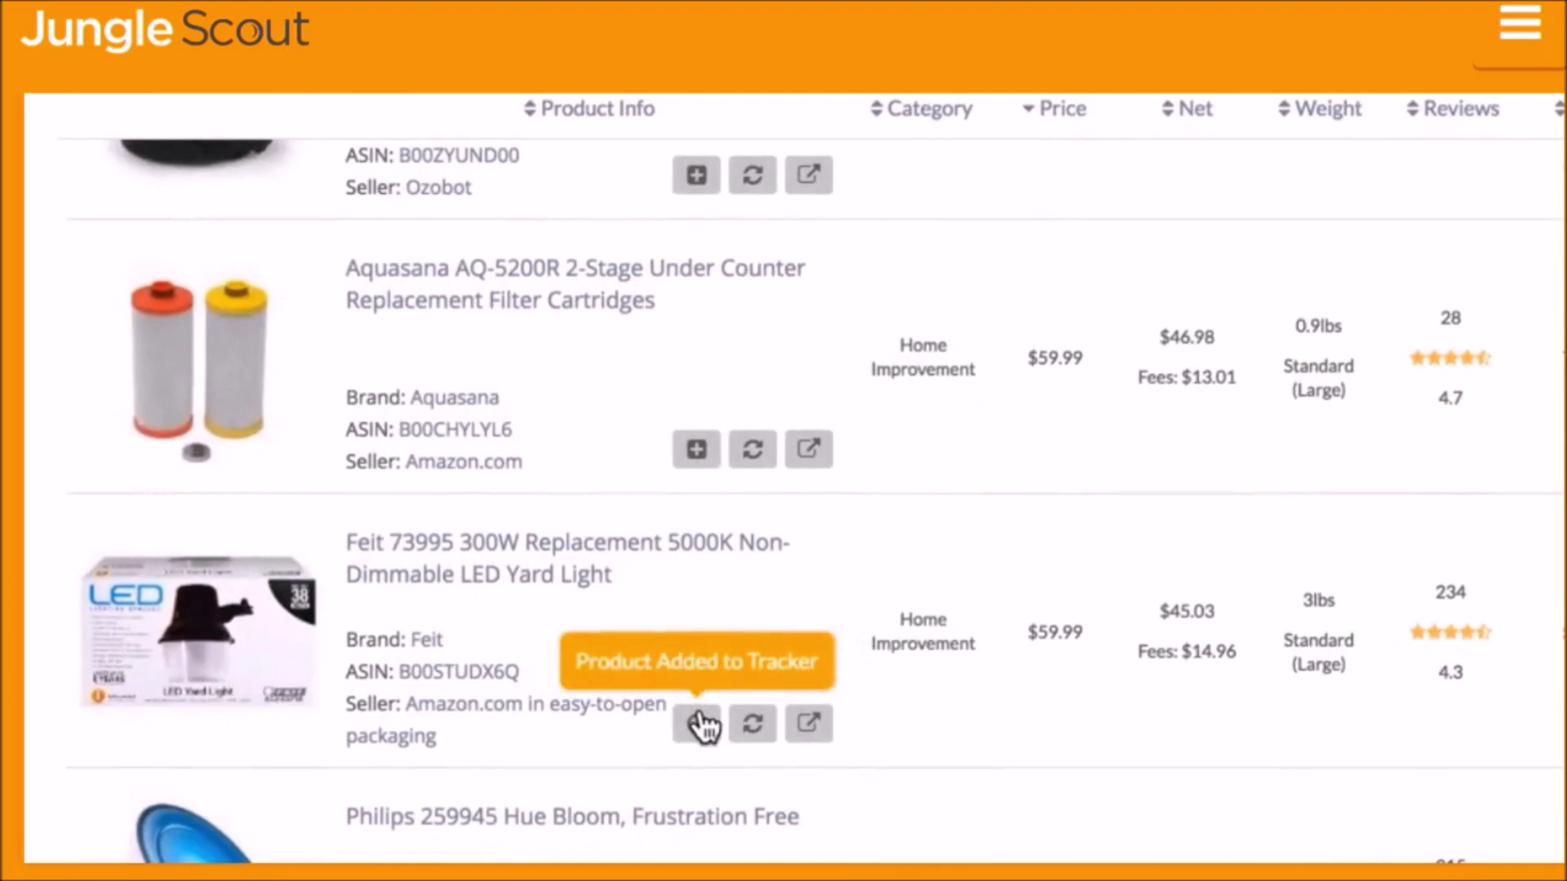
left_click(810, 724)
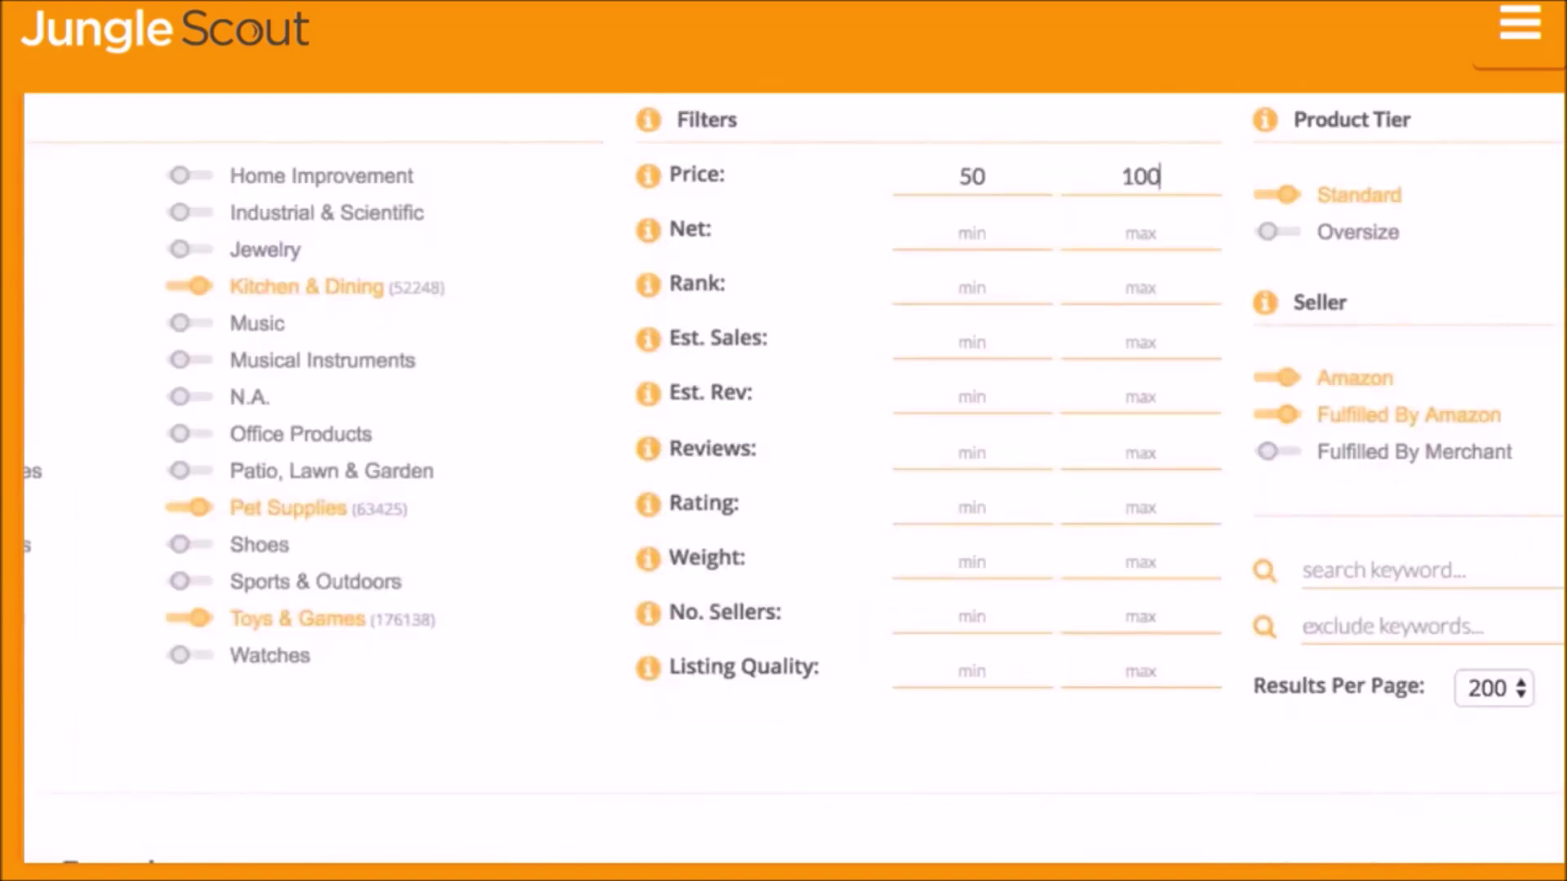
Set the maximum rank to 5000 and the minimum estimated sales to 200, and run the product search.
left_click(1141, 285)
type("5000")
left_click(971, 341)
type("200")
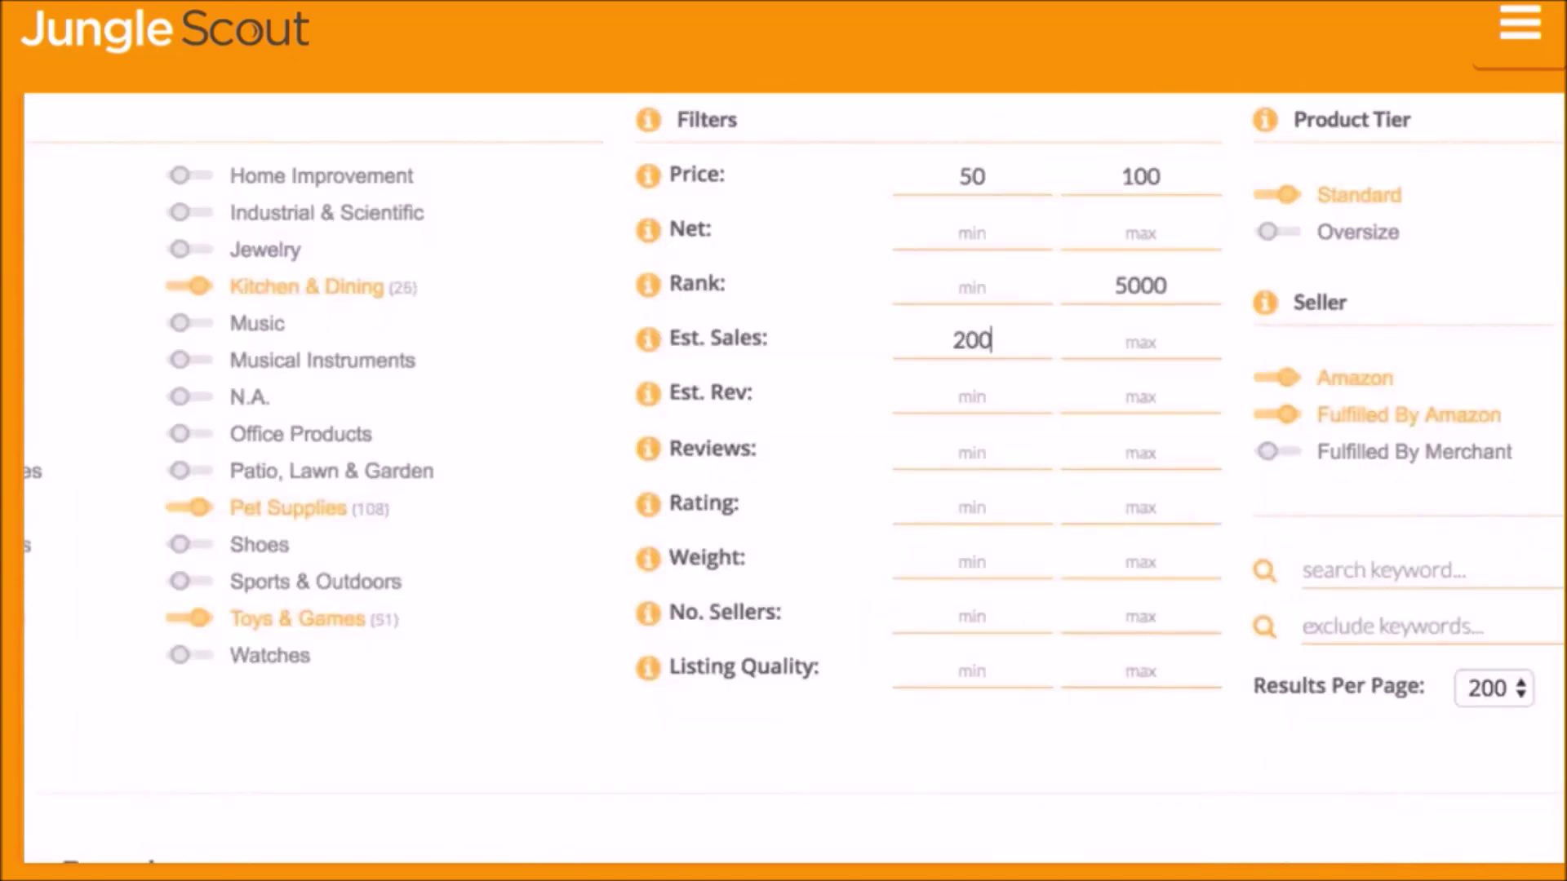
type("1000")
key("Return")
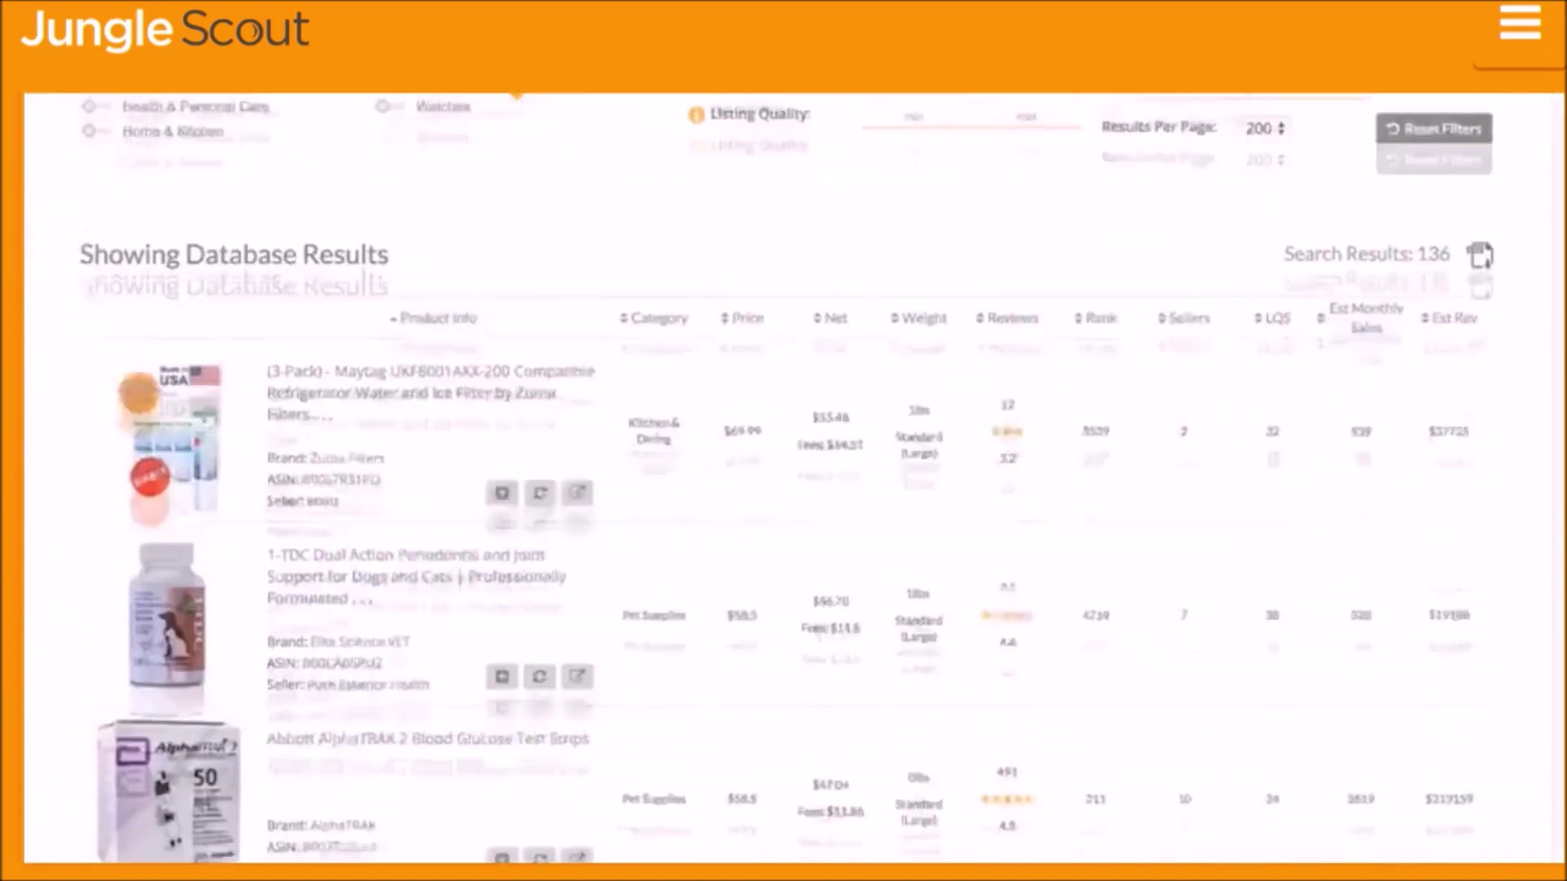
Sort the database results by net from highest and browse the listed products.
scroll(783, 481, "down", 3)
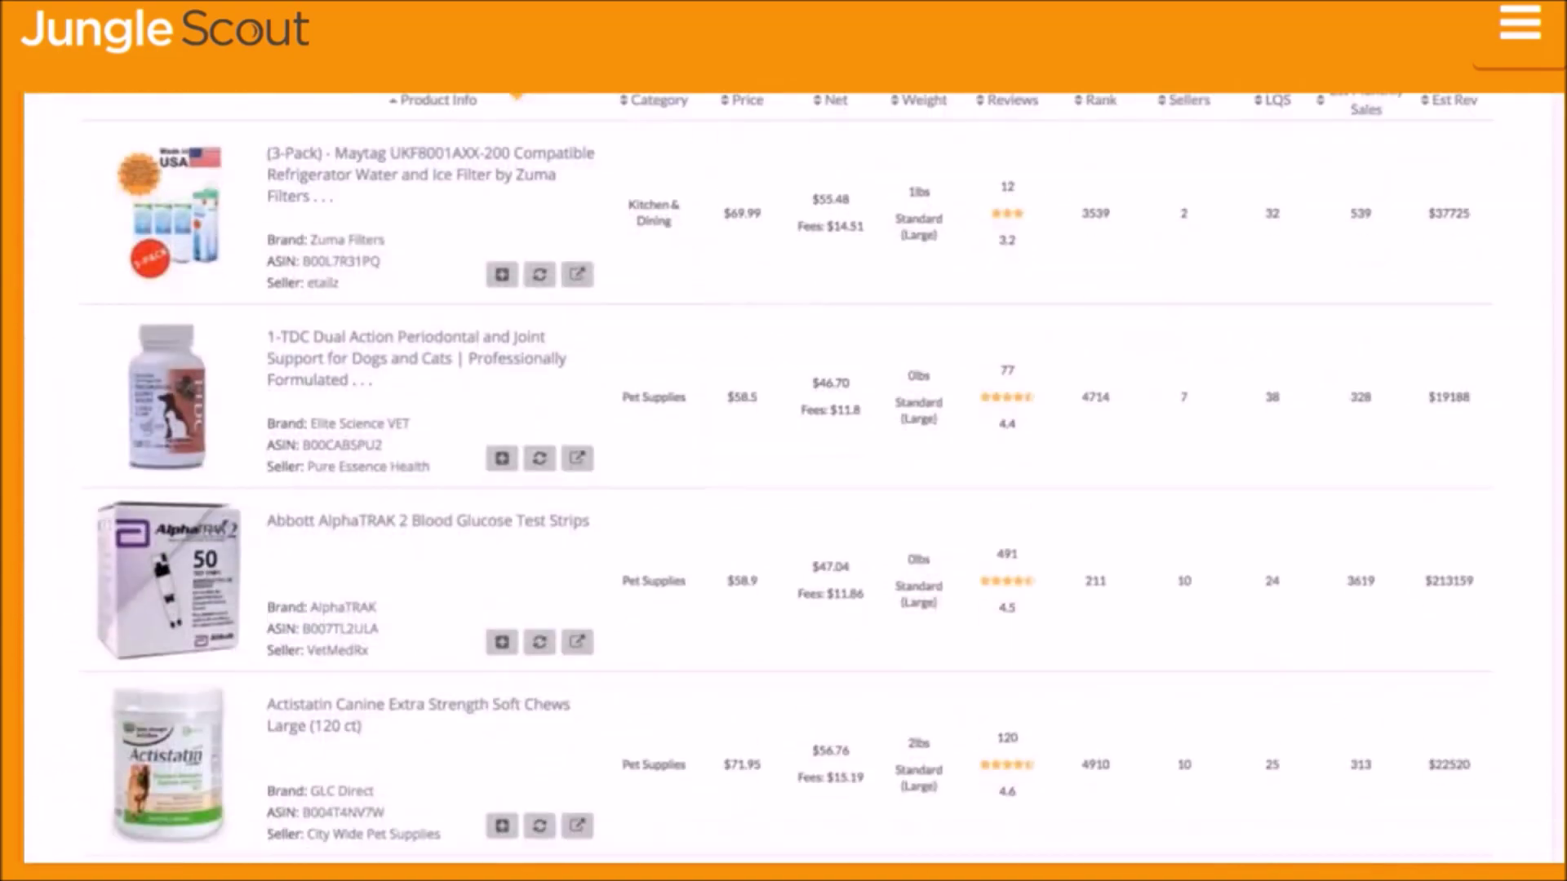
left_click(825, 105)
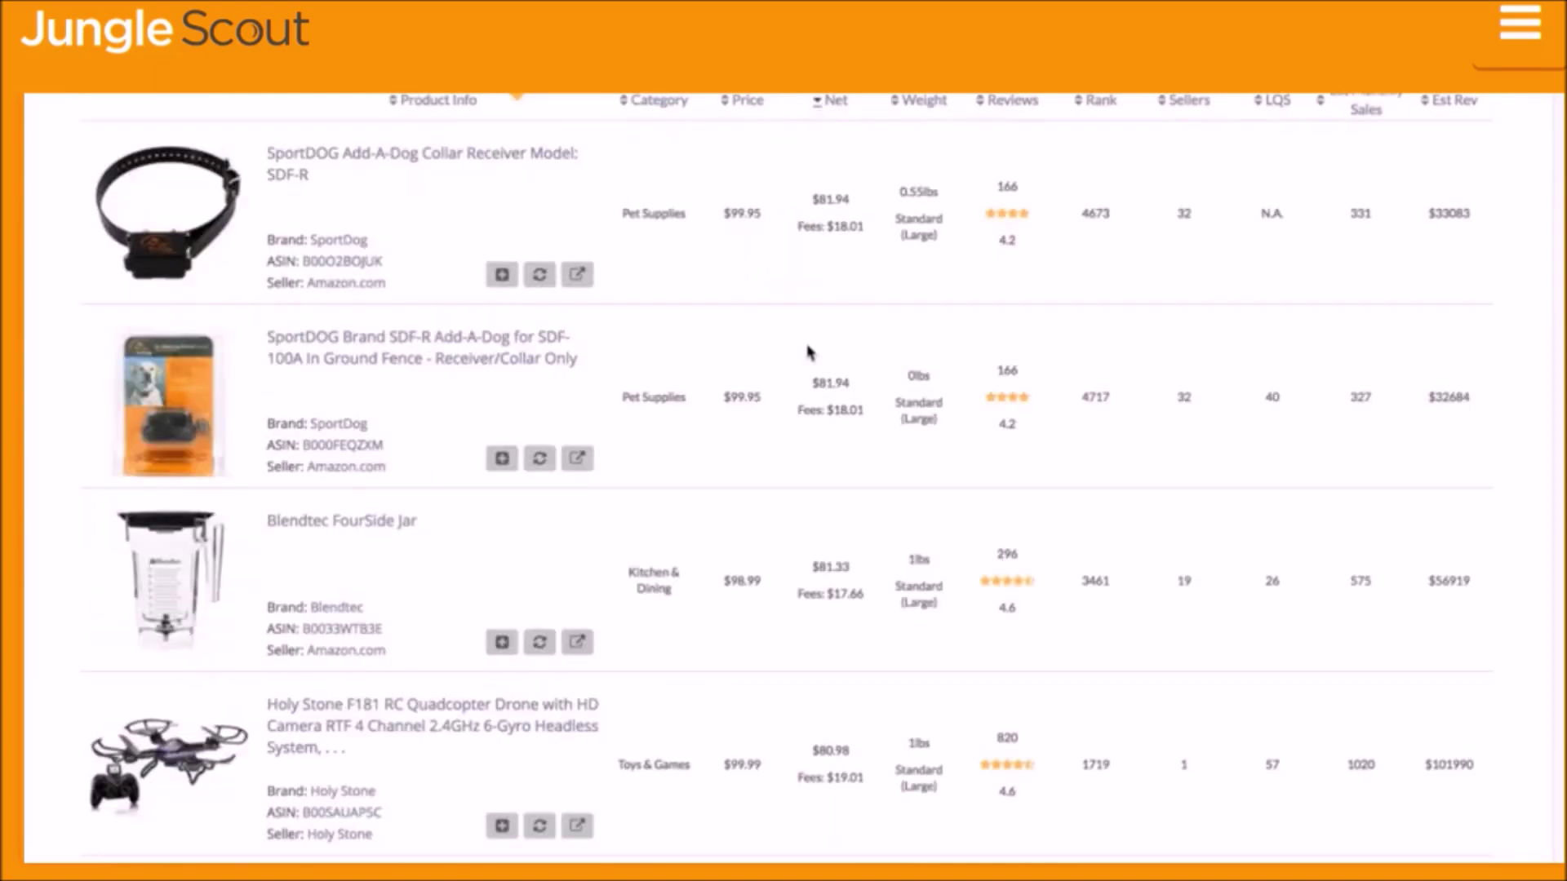
scroll(507, 454, "down", 8)
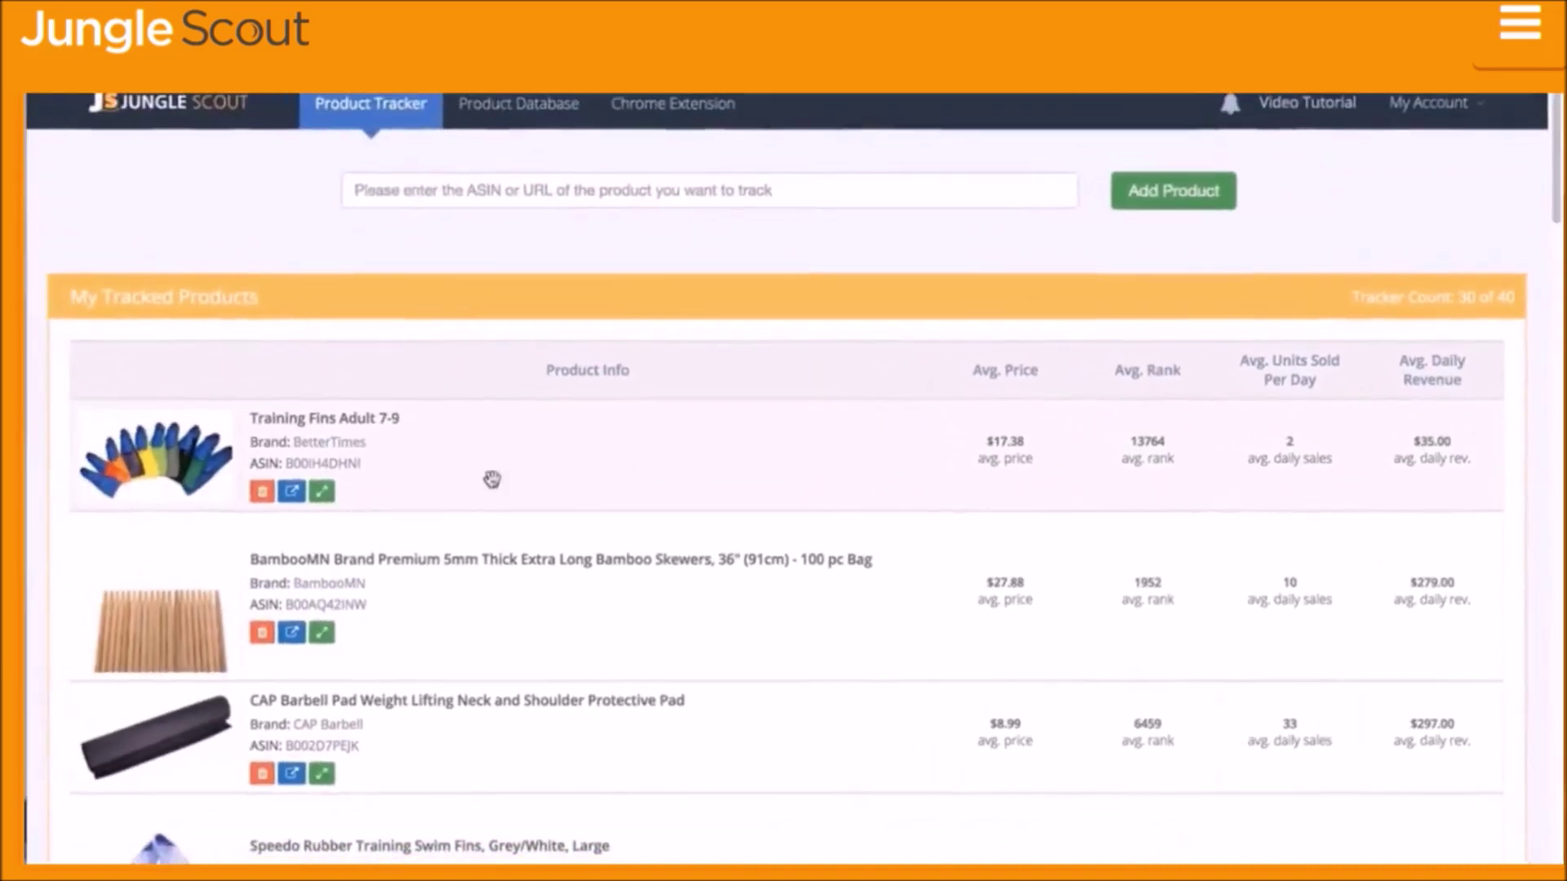
Review the daily data chart of the tracked Training Fins Adult 7-9, and enter ASIN B00A4FL7NK as a product to track.
left_click(321, 491)
scroll(285, 509, "down", 2)
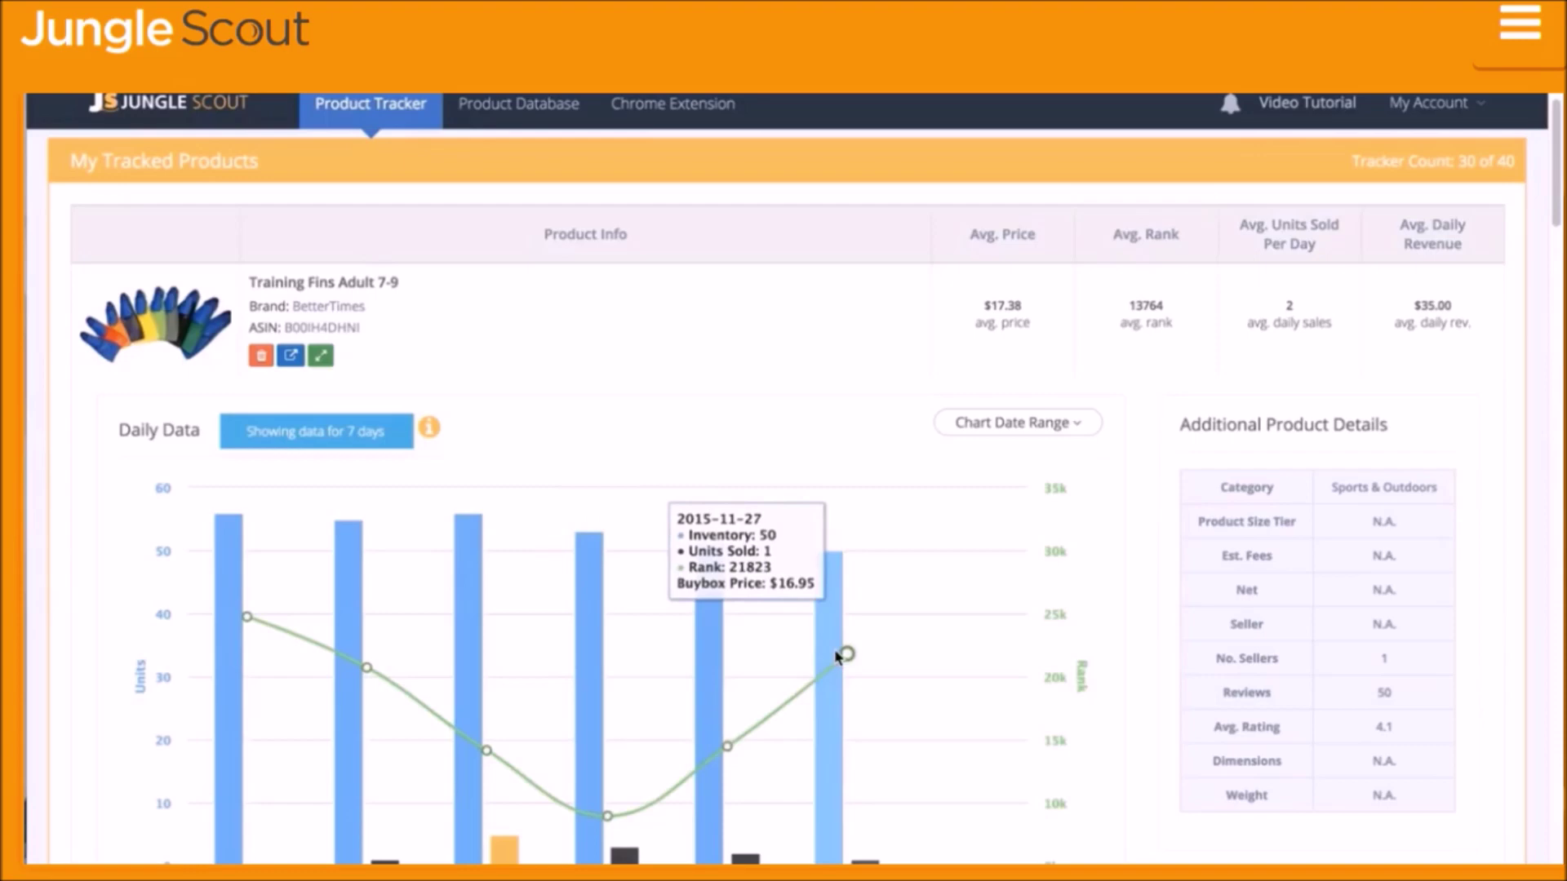
left_click(320, 355)
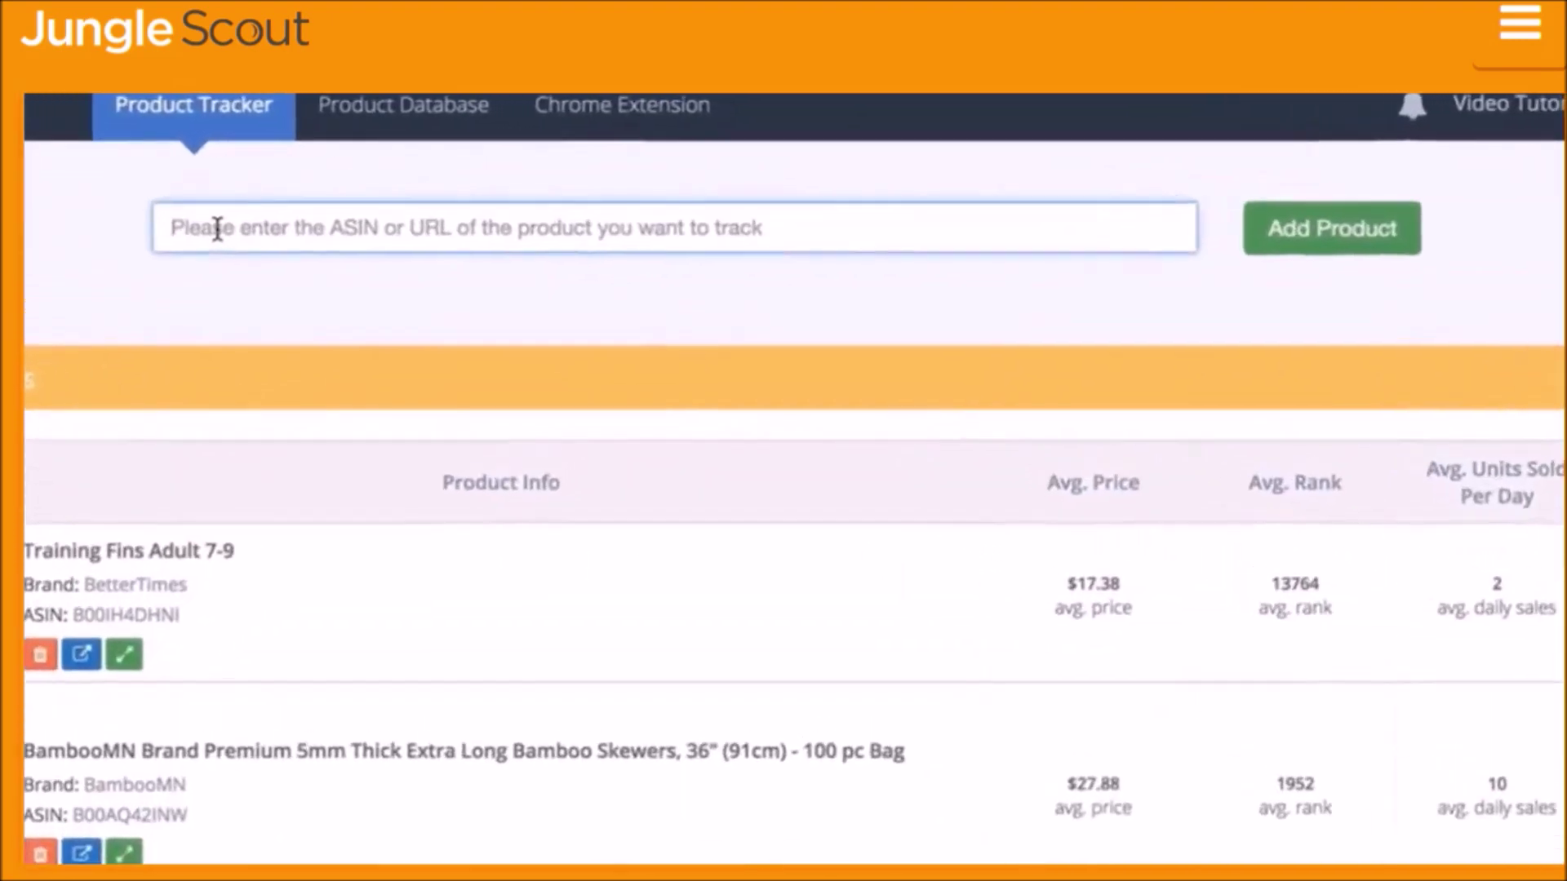
left_click(332, 194)
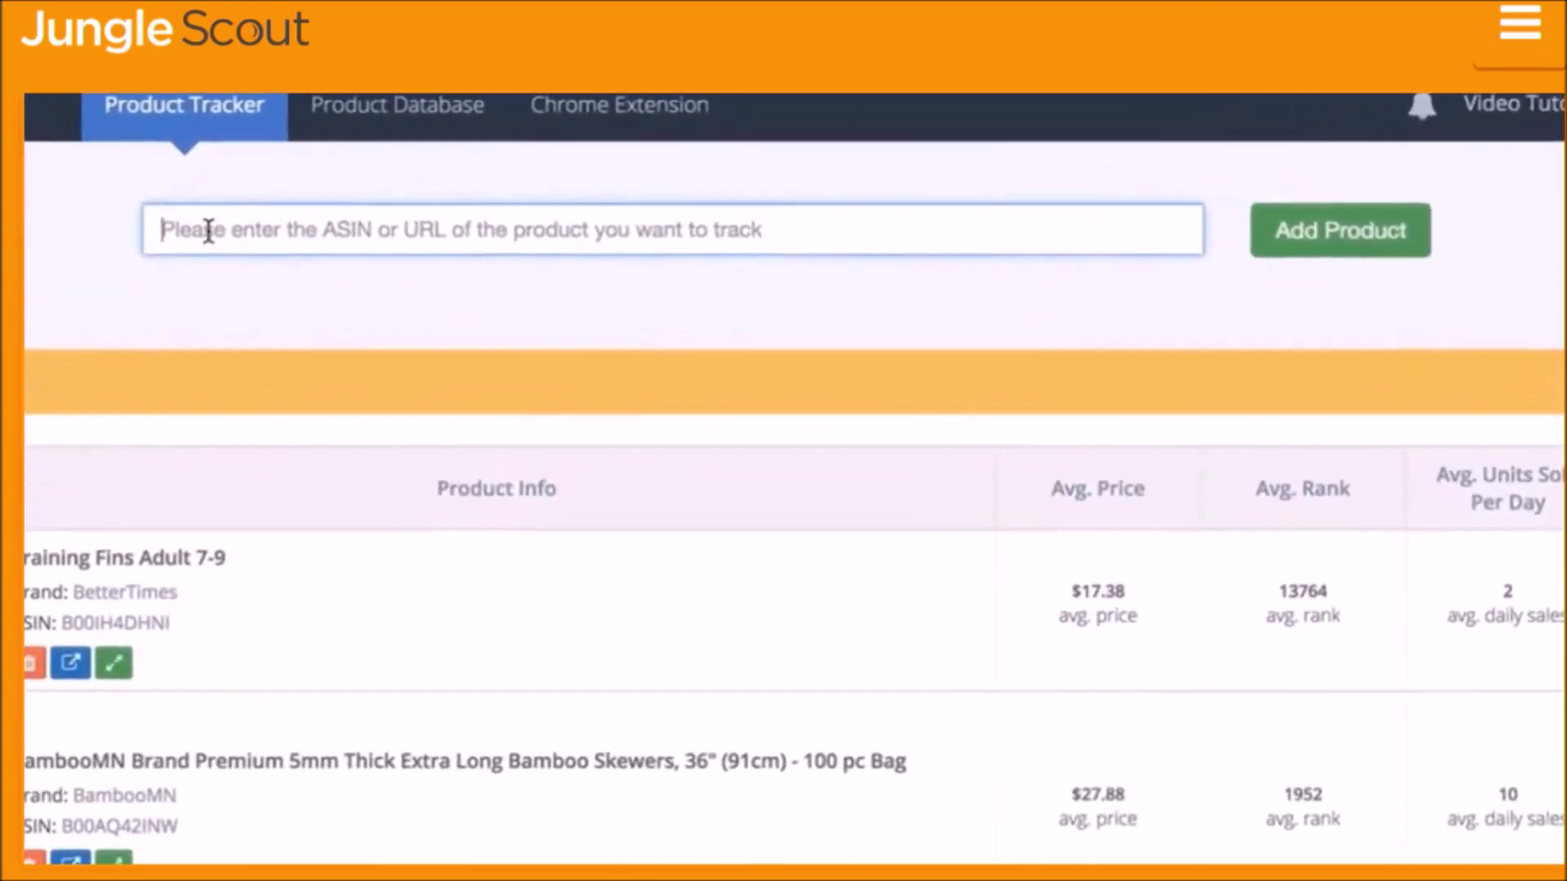
type("B00A4FL7NK")
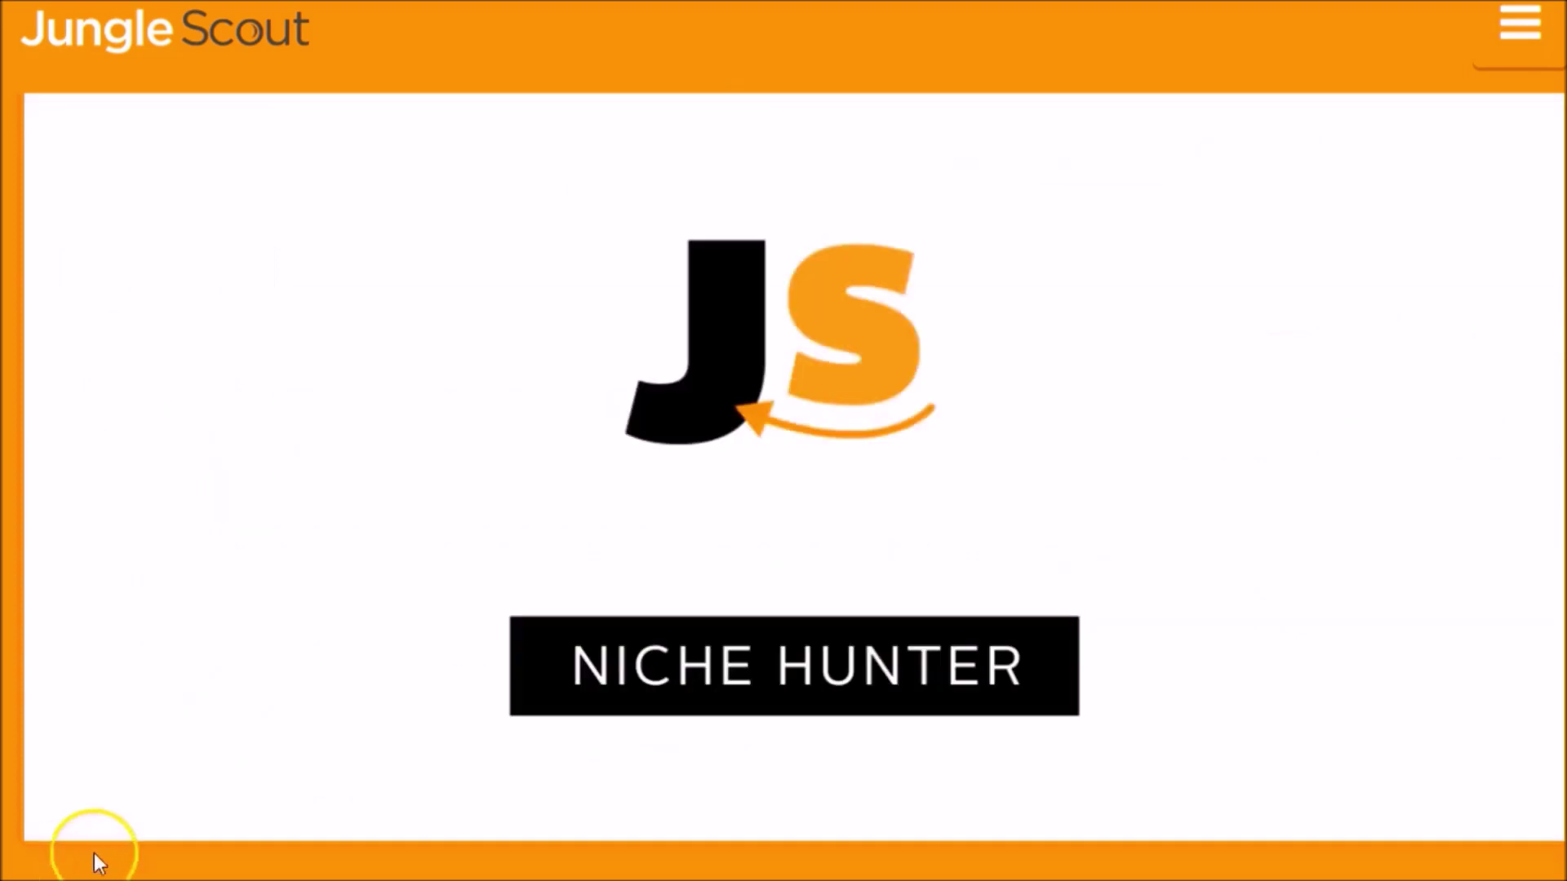
Play the Niche Hunter demo video and limit the niches to the Grocery & Gourmet Food and Pet Supplies categories.
mouse_move(315, 763)
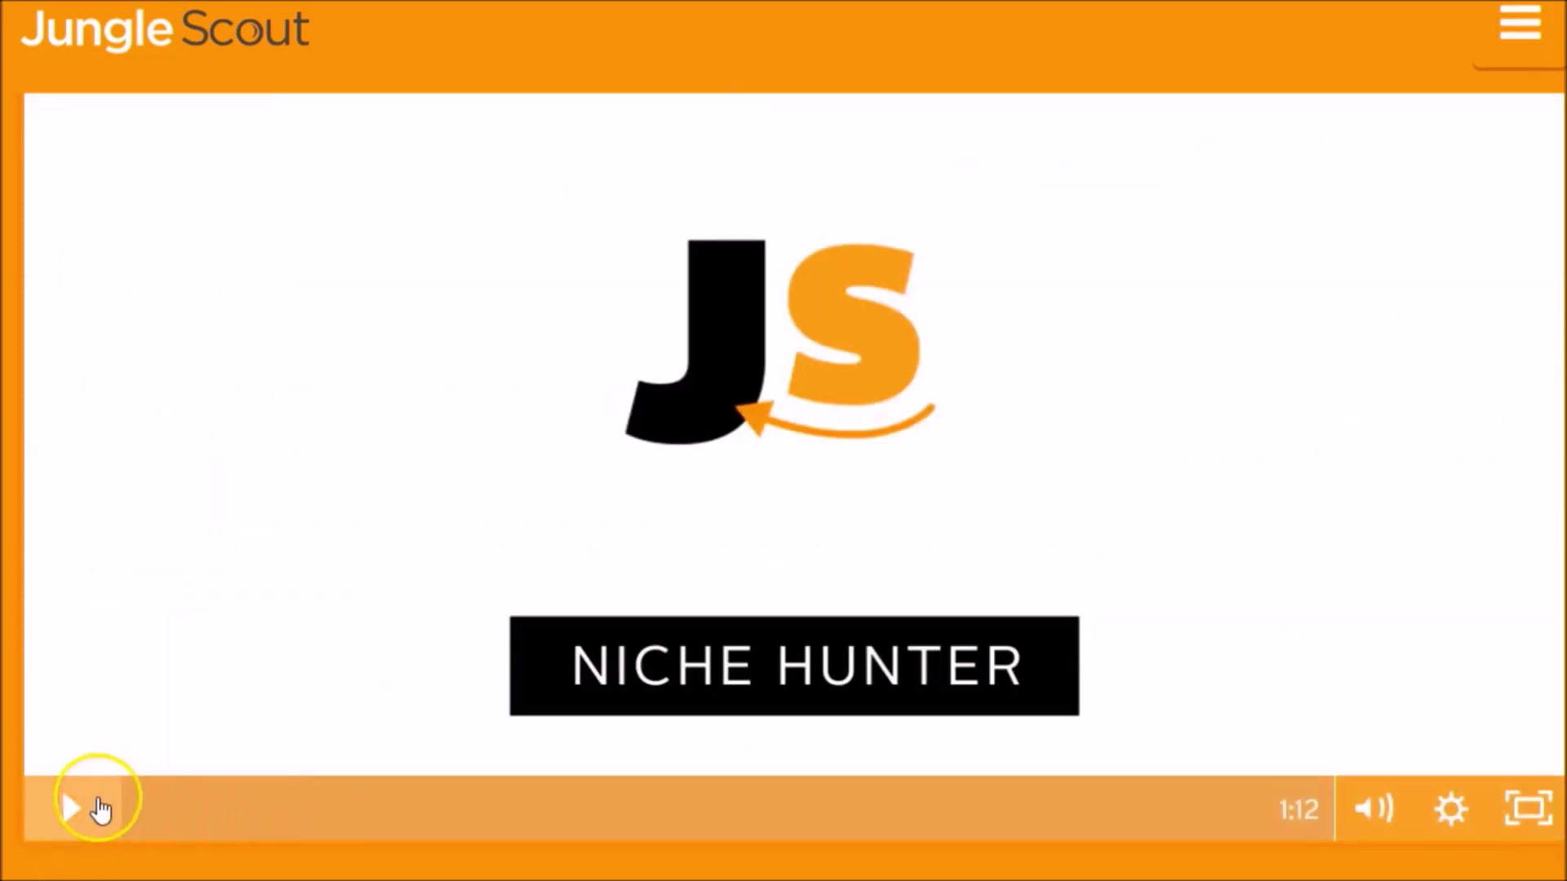
left_click(124, 818)
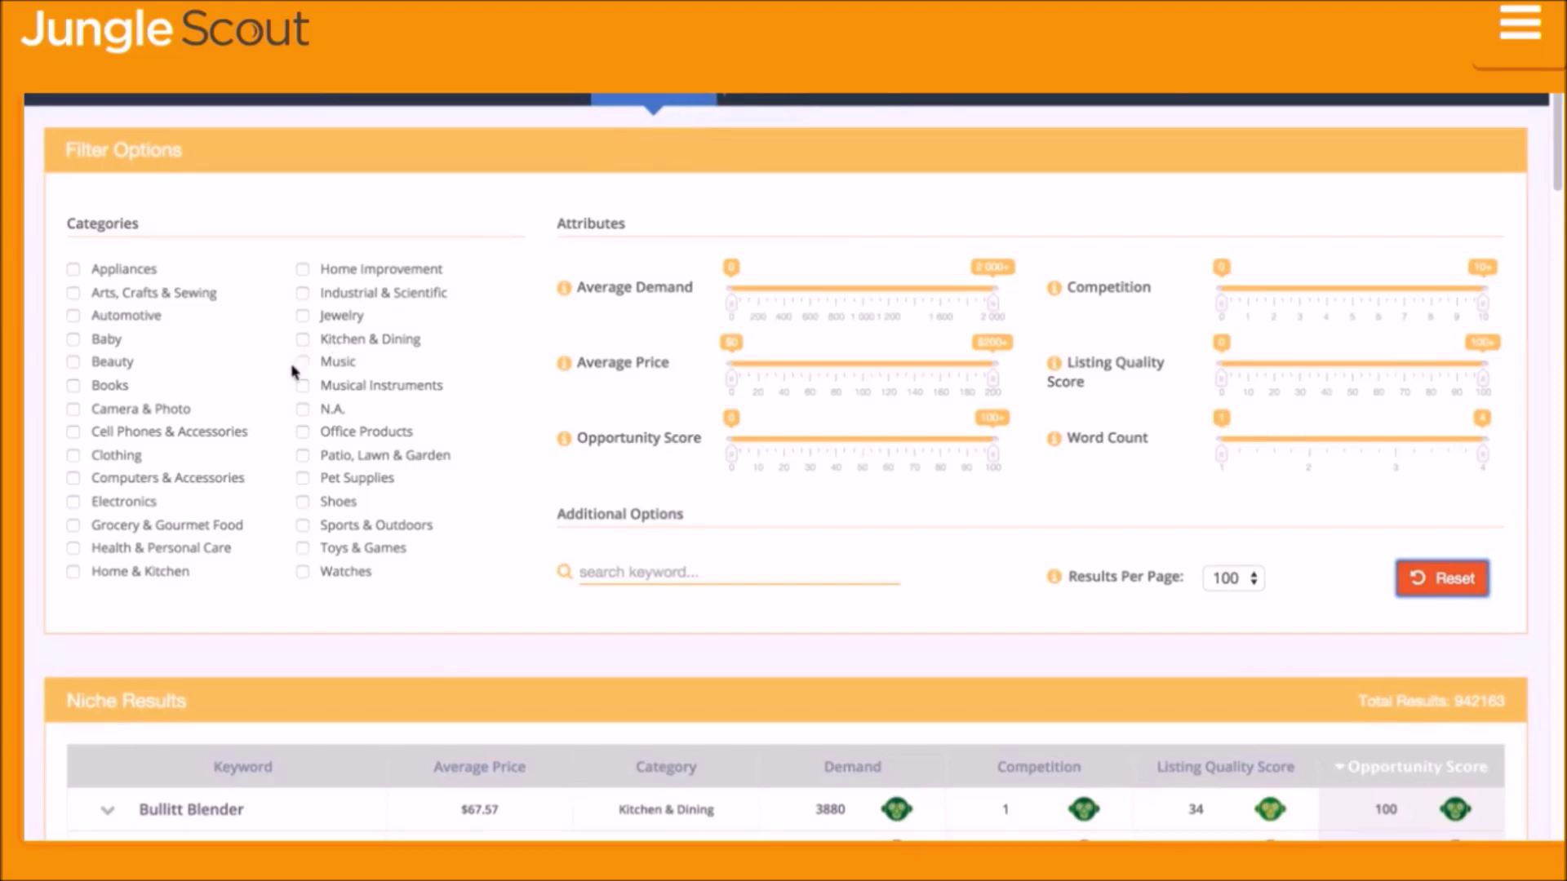
left_click(73, 526)
left_click(303, 479)
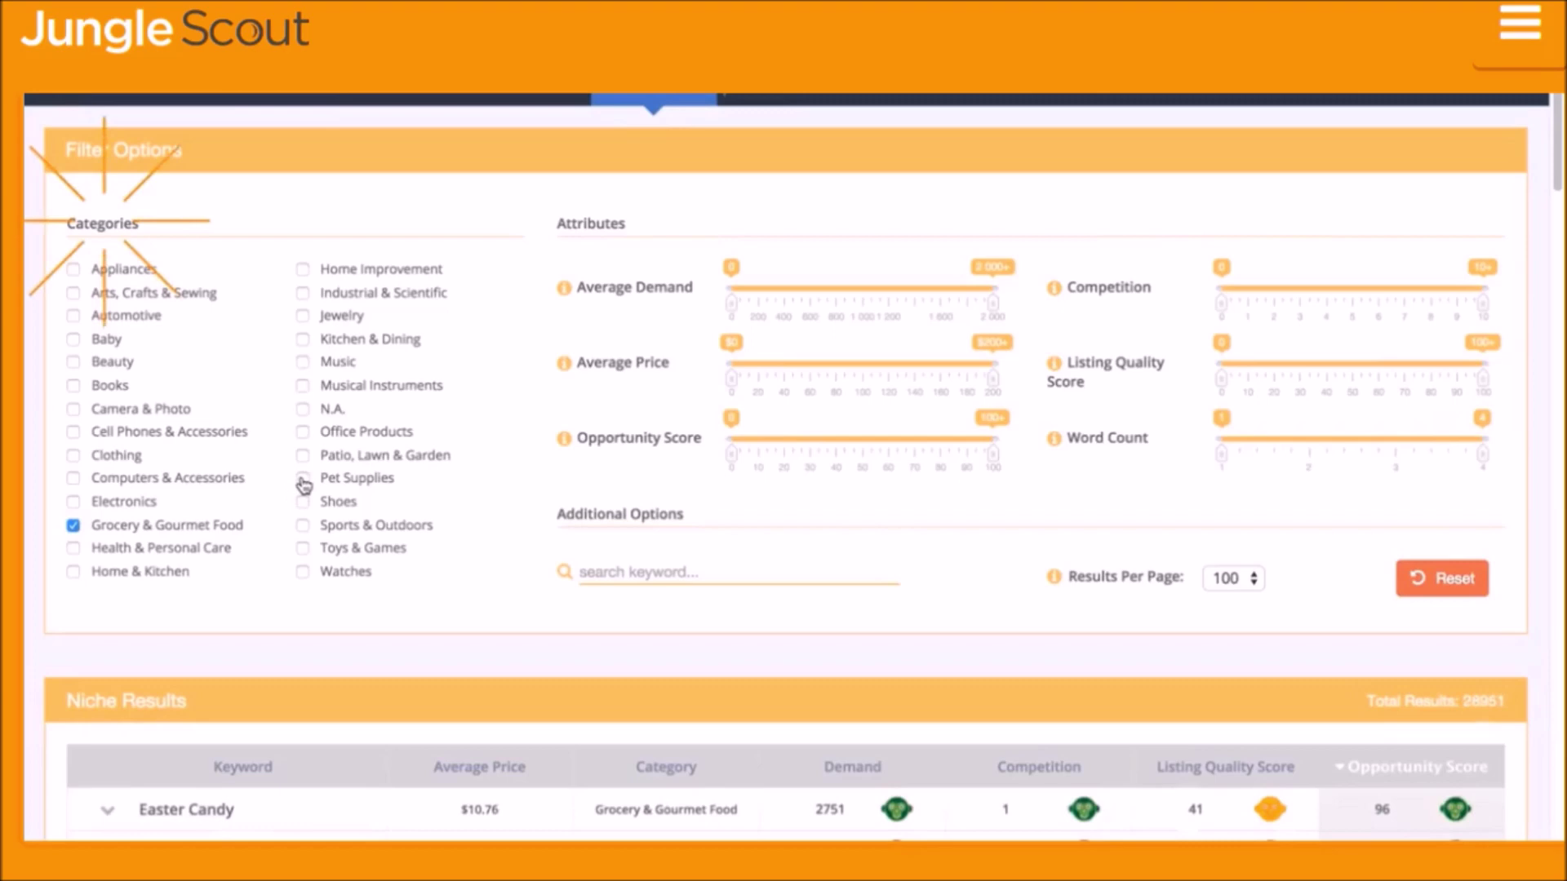
Filter the niches to an average demand of about 860–1,620, a minimum competition of 1 and an average price of about $65–$140.
left_click_drag(732, 304, 845, 304)
left_click_drag(993, 304, 944, 304)
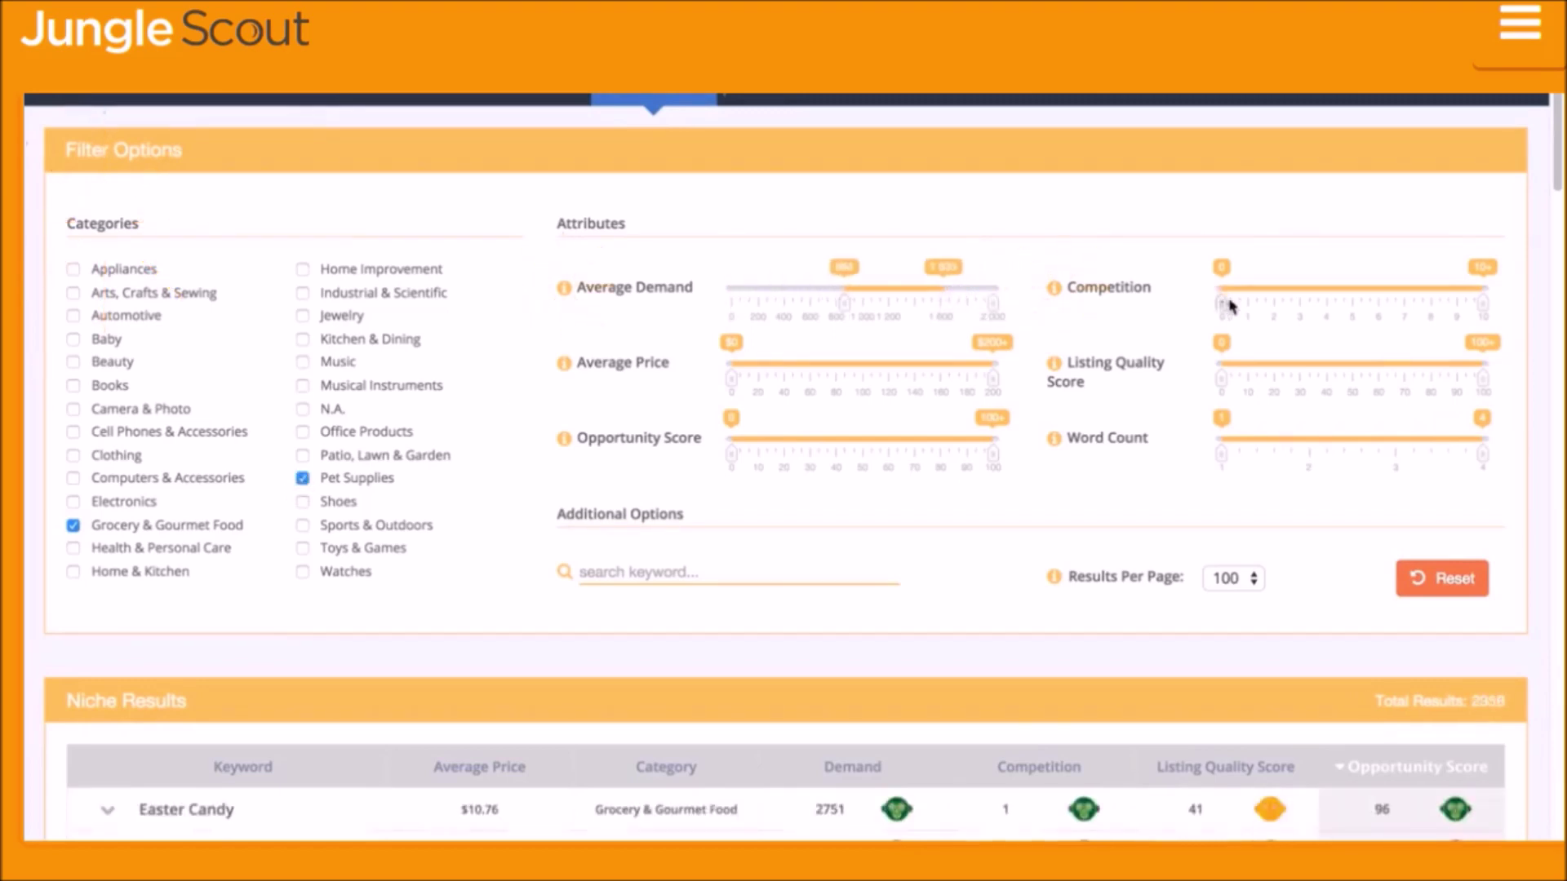
left_click_drag(1221, 302, 1248, 302)
left_click_drag(732, 378, 815, 377)
left_click_drag(993, 378, 917, 378)
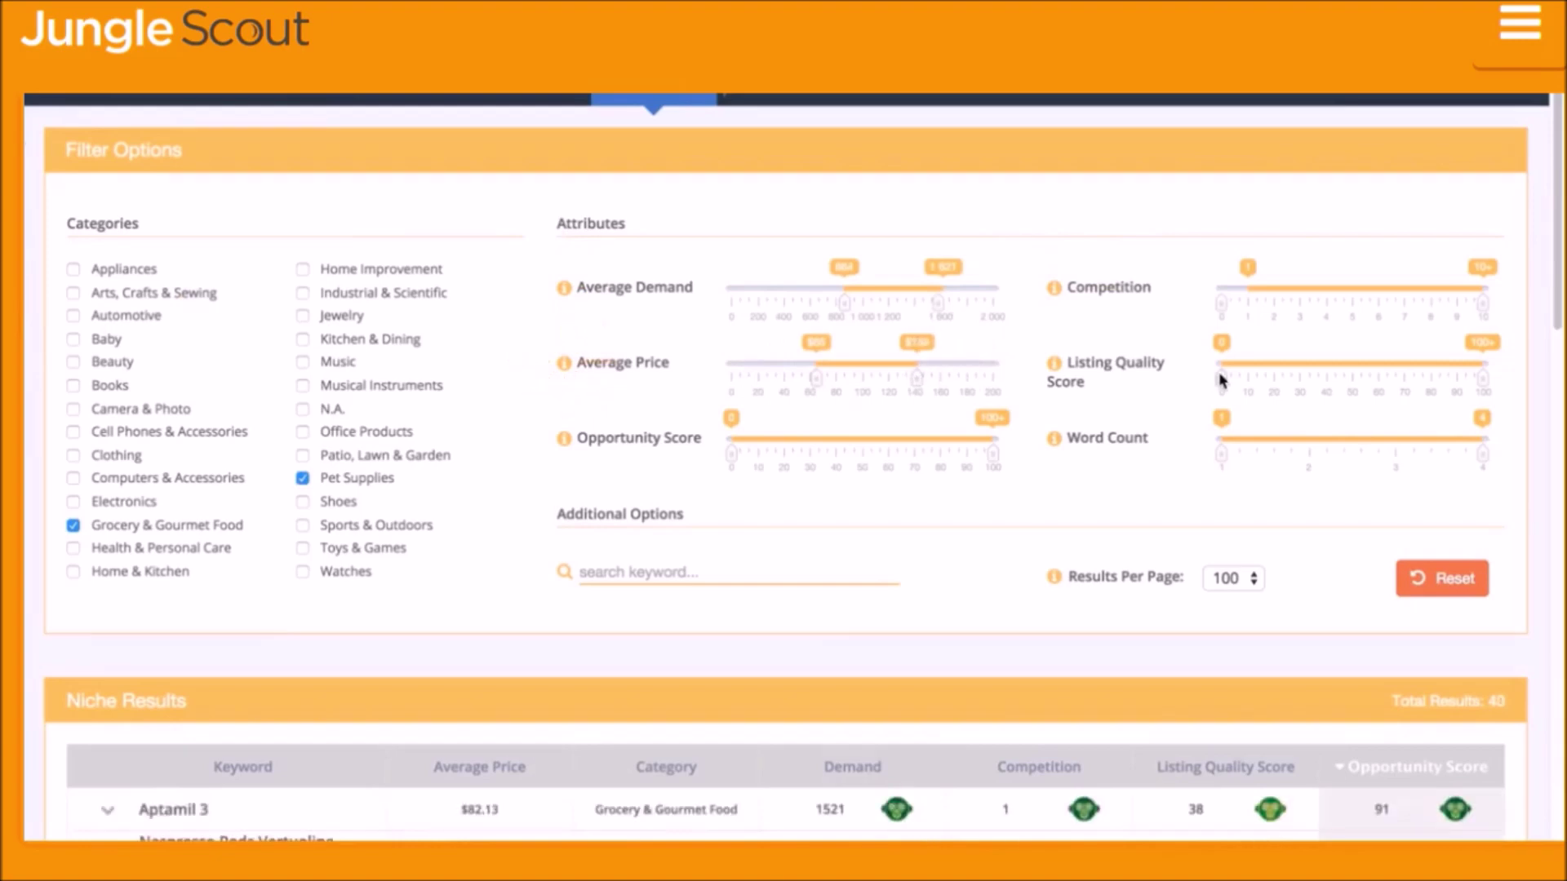
Set minimum listing quality to about 31, opportunity score to about 21–81 and minimum word count to 2, and expand the Dasuquin With Msm niche.
left_click_drag(1221, 378, 1303, 378)
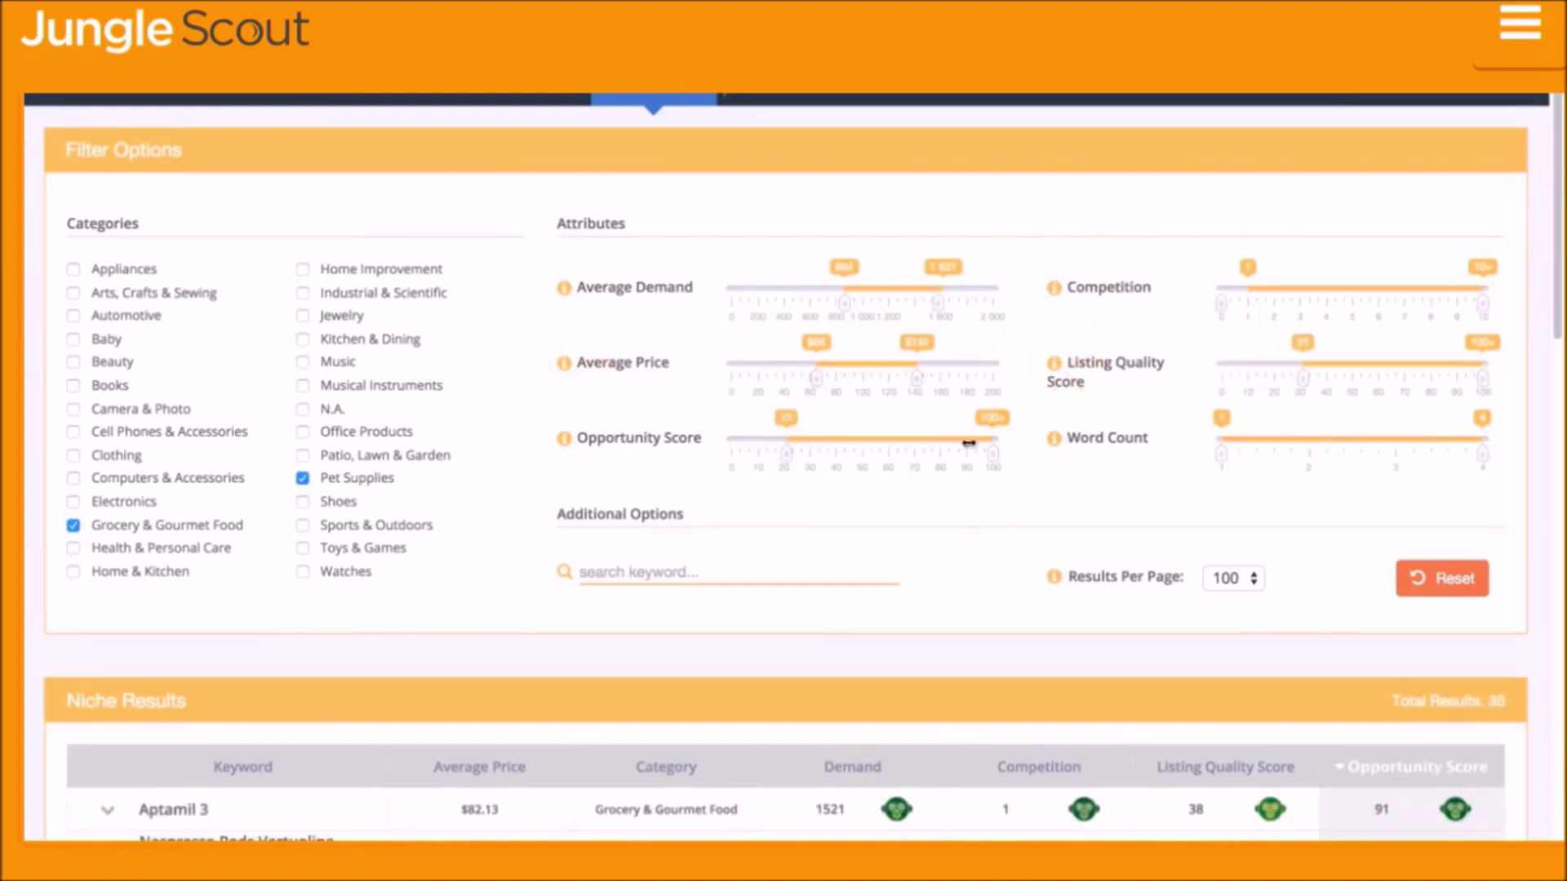
left_click_drag(1221, 455, 1309, 454)
scroll(1314, 448, "down", 3)
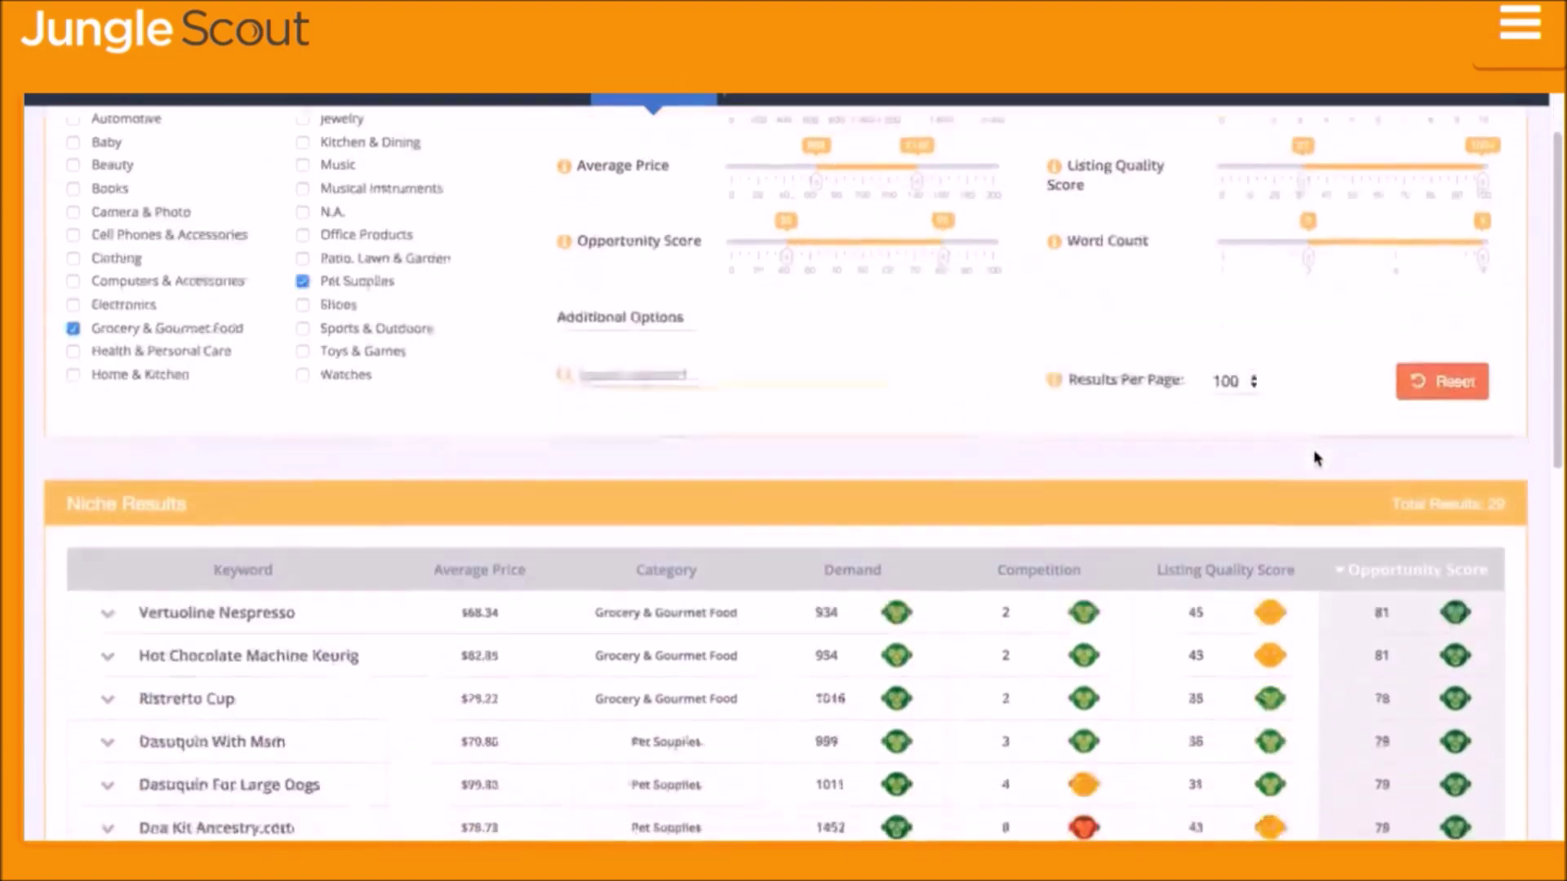
scroll(1314, 458, "down", 4)
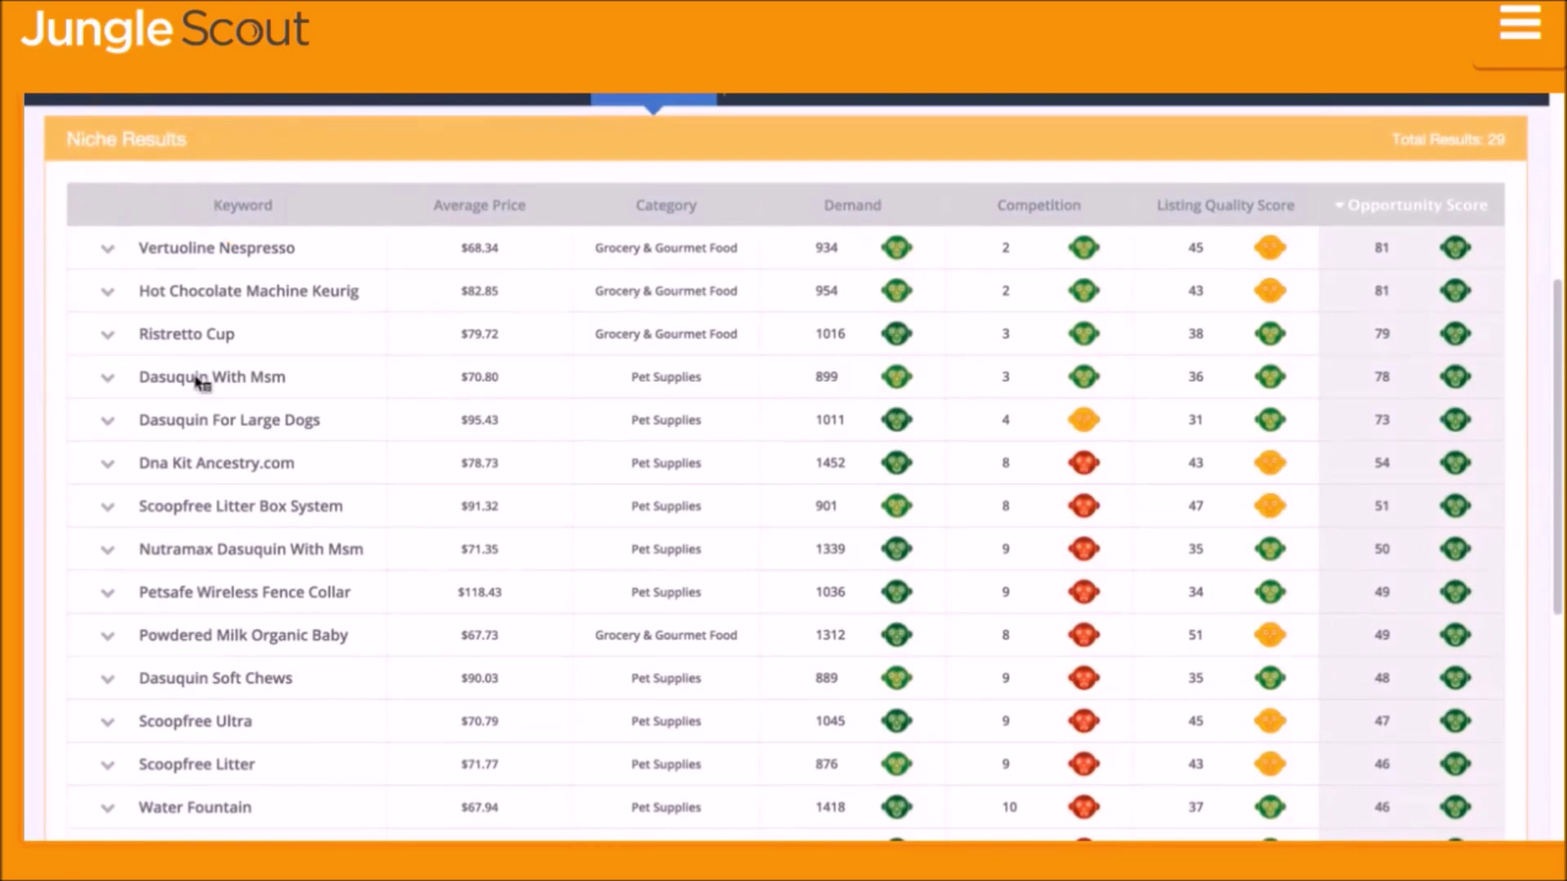
left_click(111, 379)
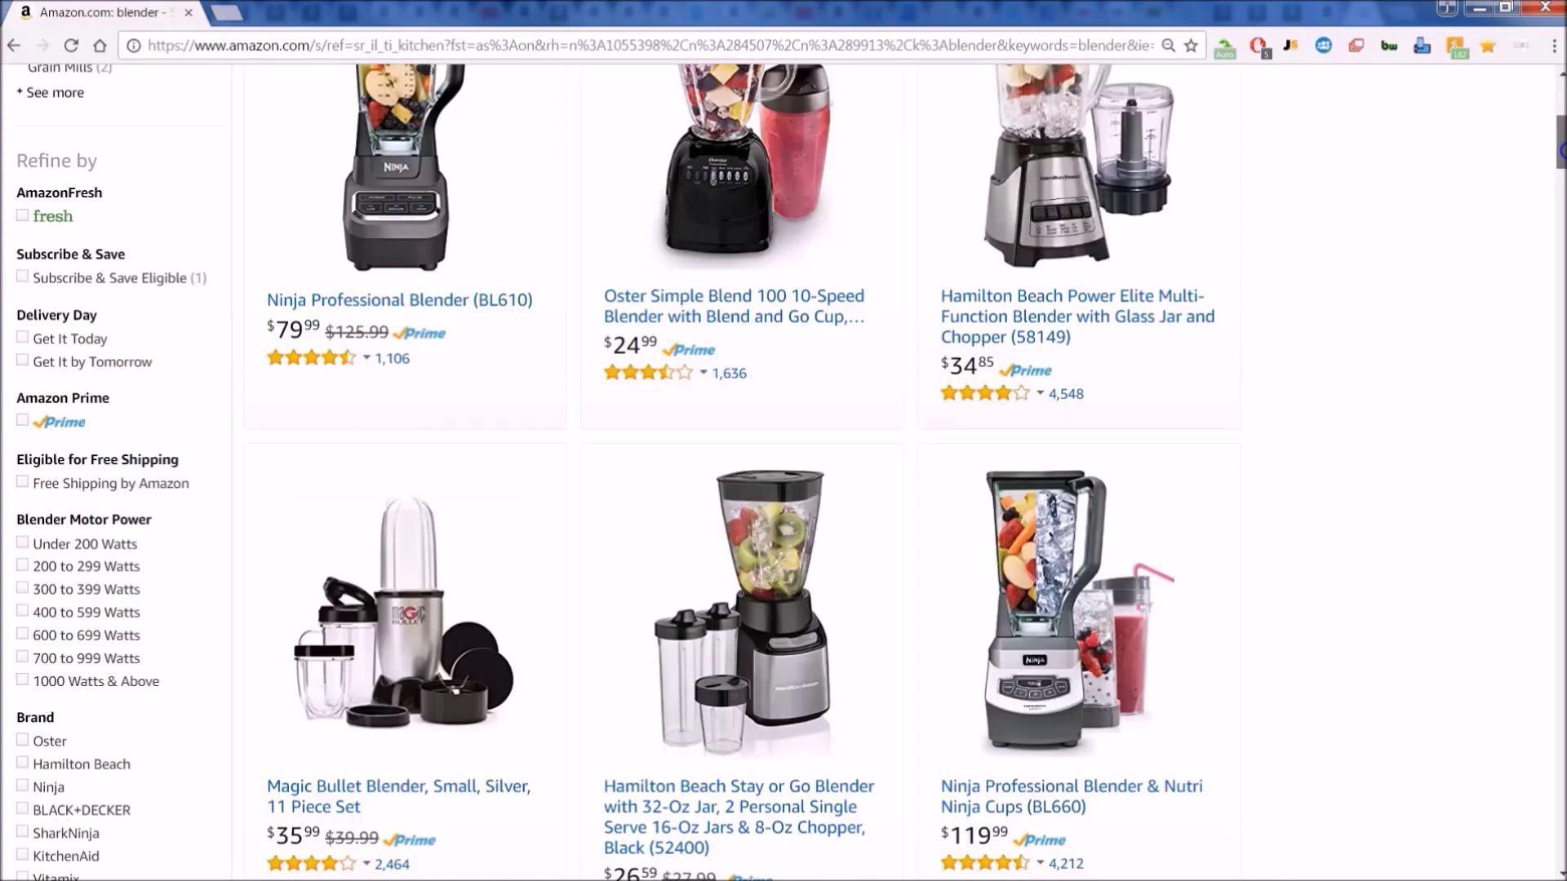
Switch to the Amazon blender search results and examine the listed products' prices and review counts.
scroll(783, 473, "up", 3)
scroll(783, 473, "up", 3)
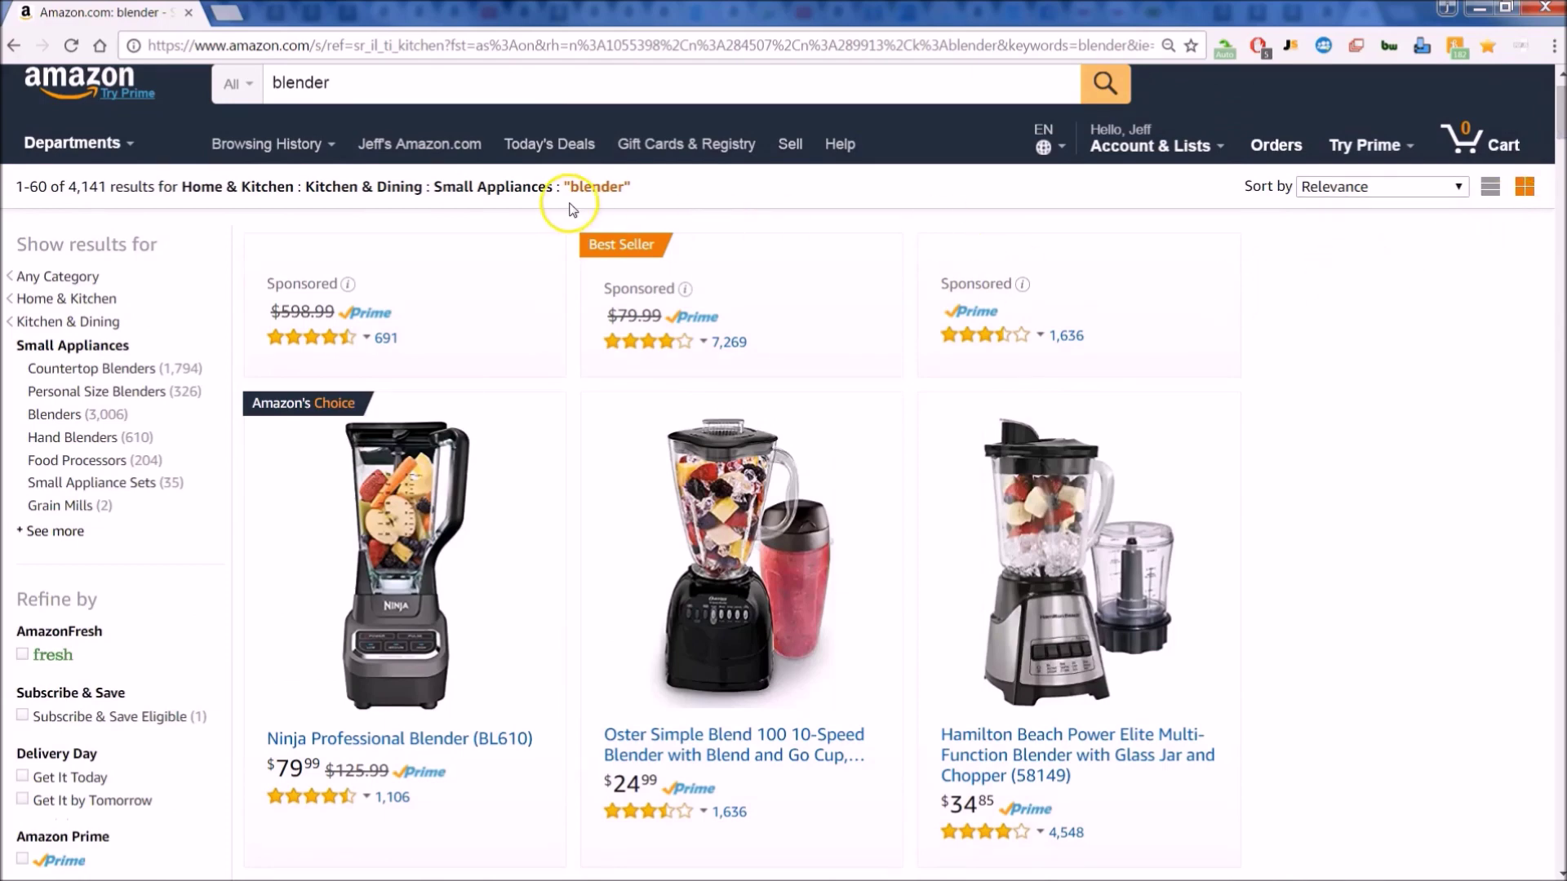
mouse_move(1024, 338)
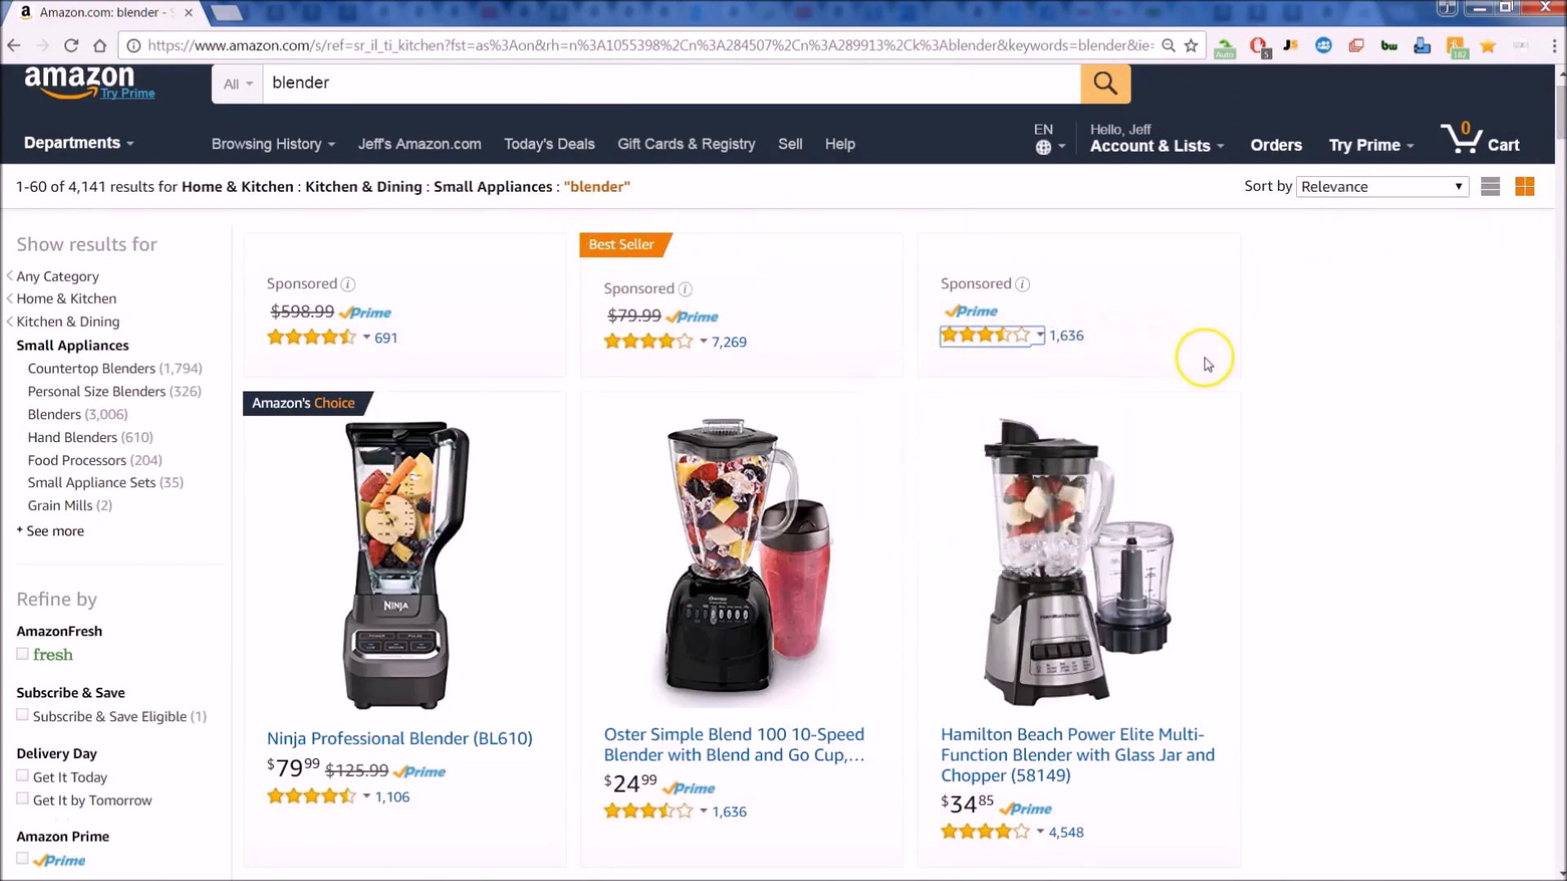
scroll(1209, 369, "down", 3)
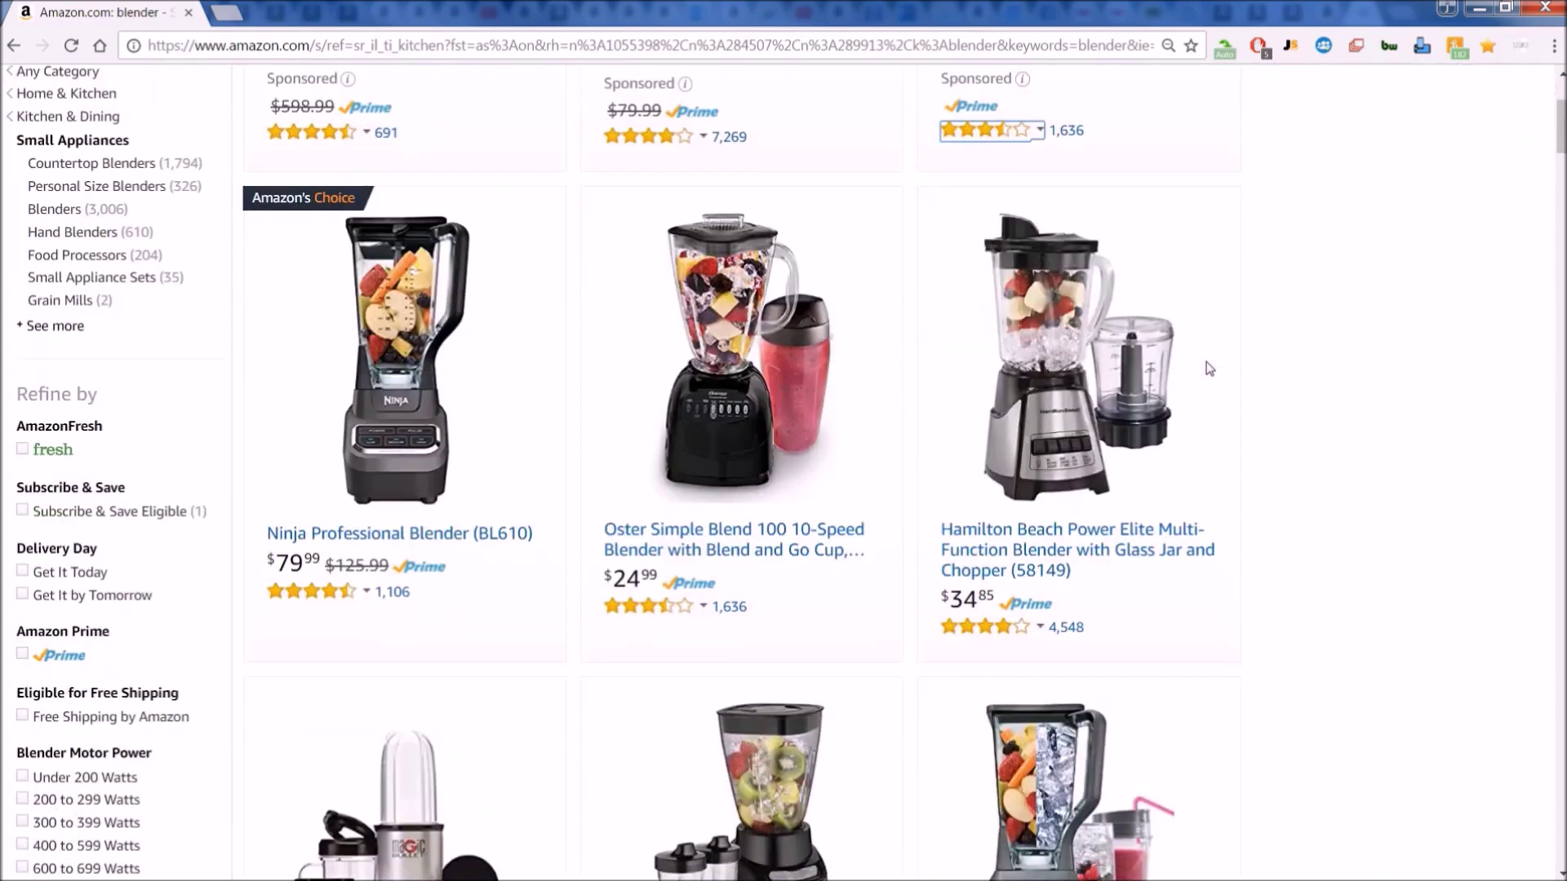
scroll(1209, 374, "down", 5)
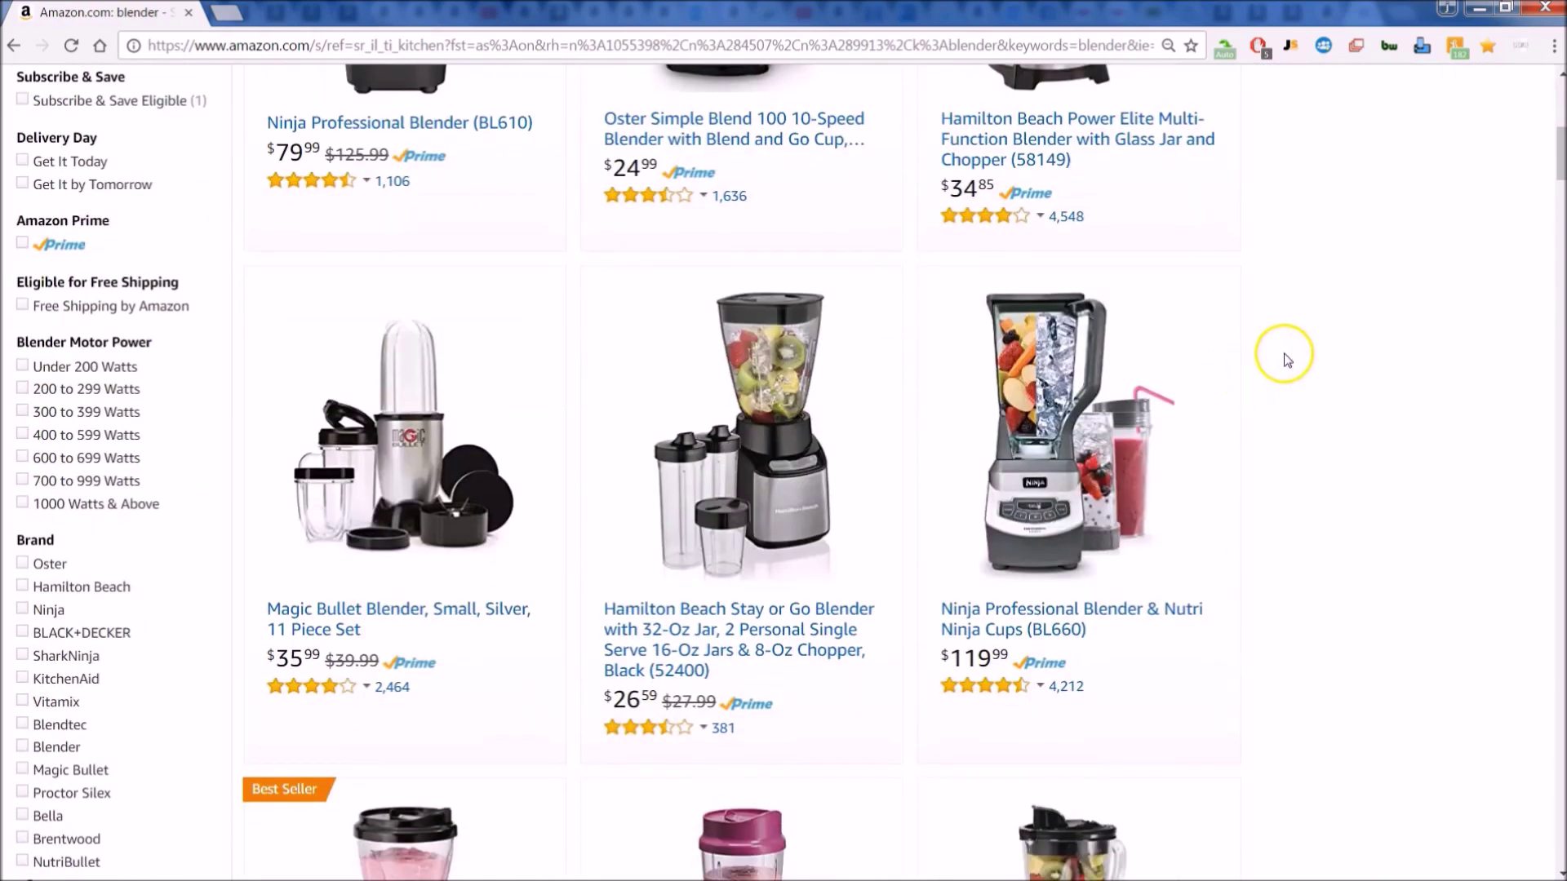
scroll(1289, 363, "down", 2)
scroll(1287, 369, "down", 6)
scroll(1392, 330, "up", 10)
scroll(1392, 314, "up", 7)
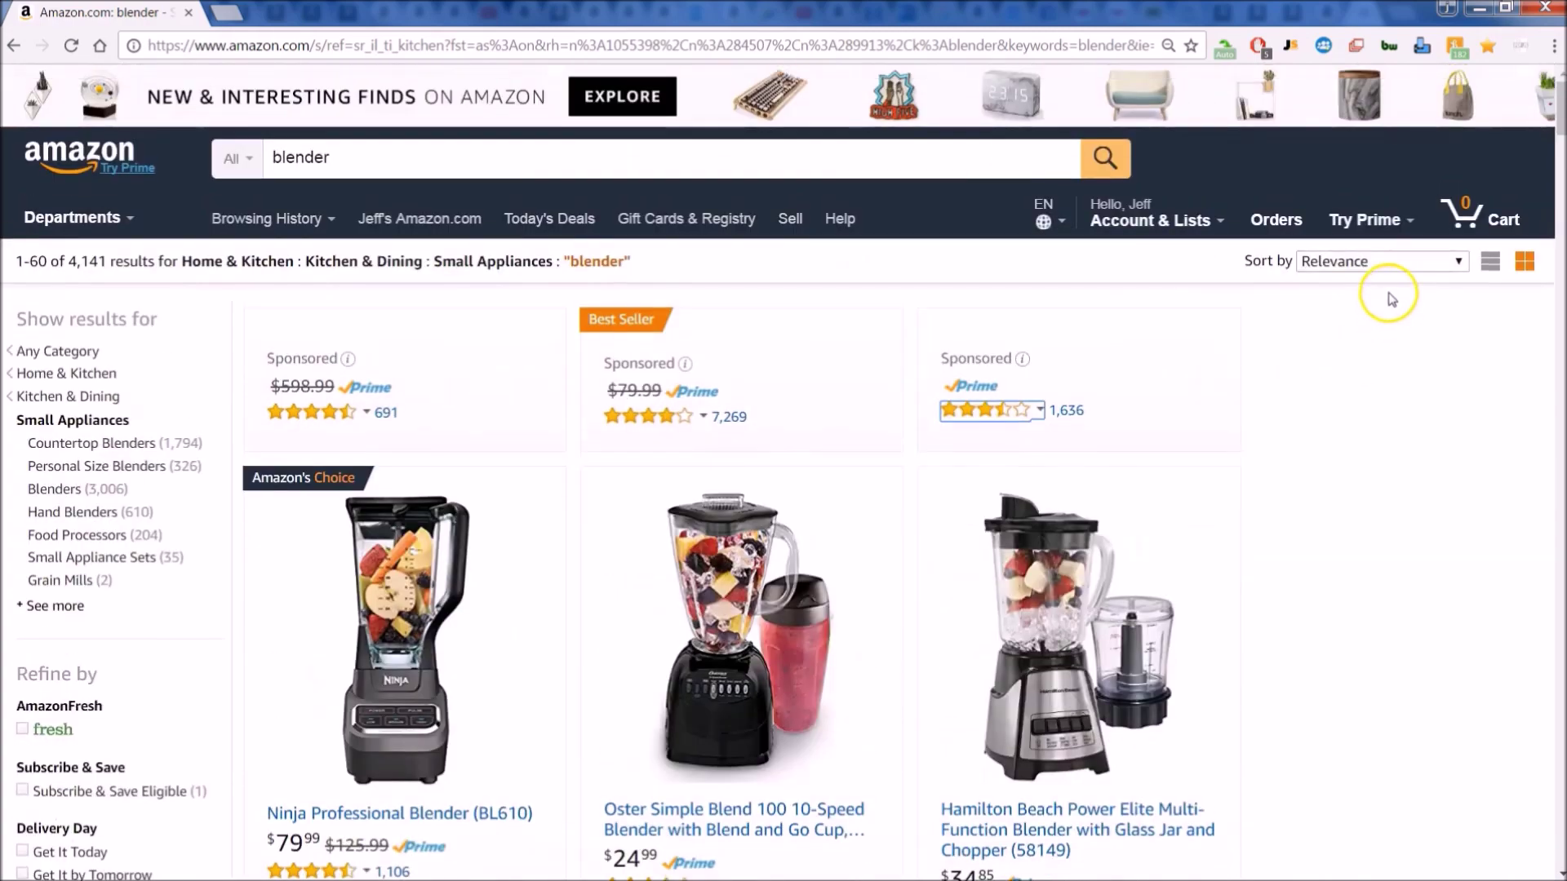
Run the Jungle Scout extension on the blender search results and look through the Amazon listings behind its table.
left_click(1288, 47)
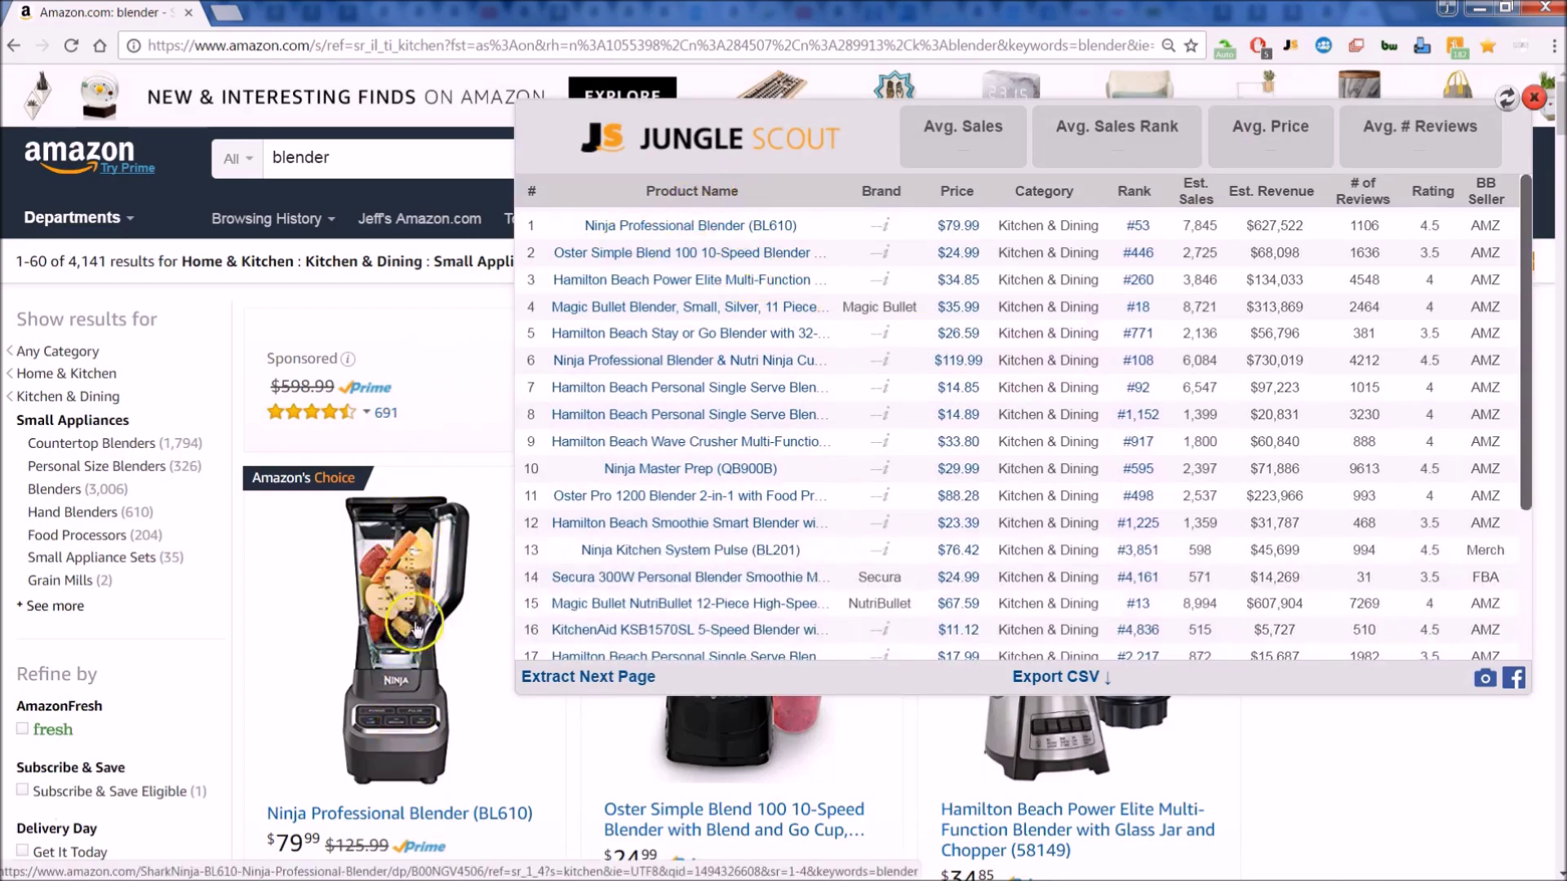
scroll(412, 653, "down", 4)
scroll(410, 586, "down", 7)
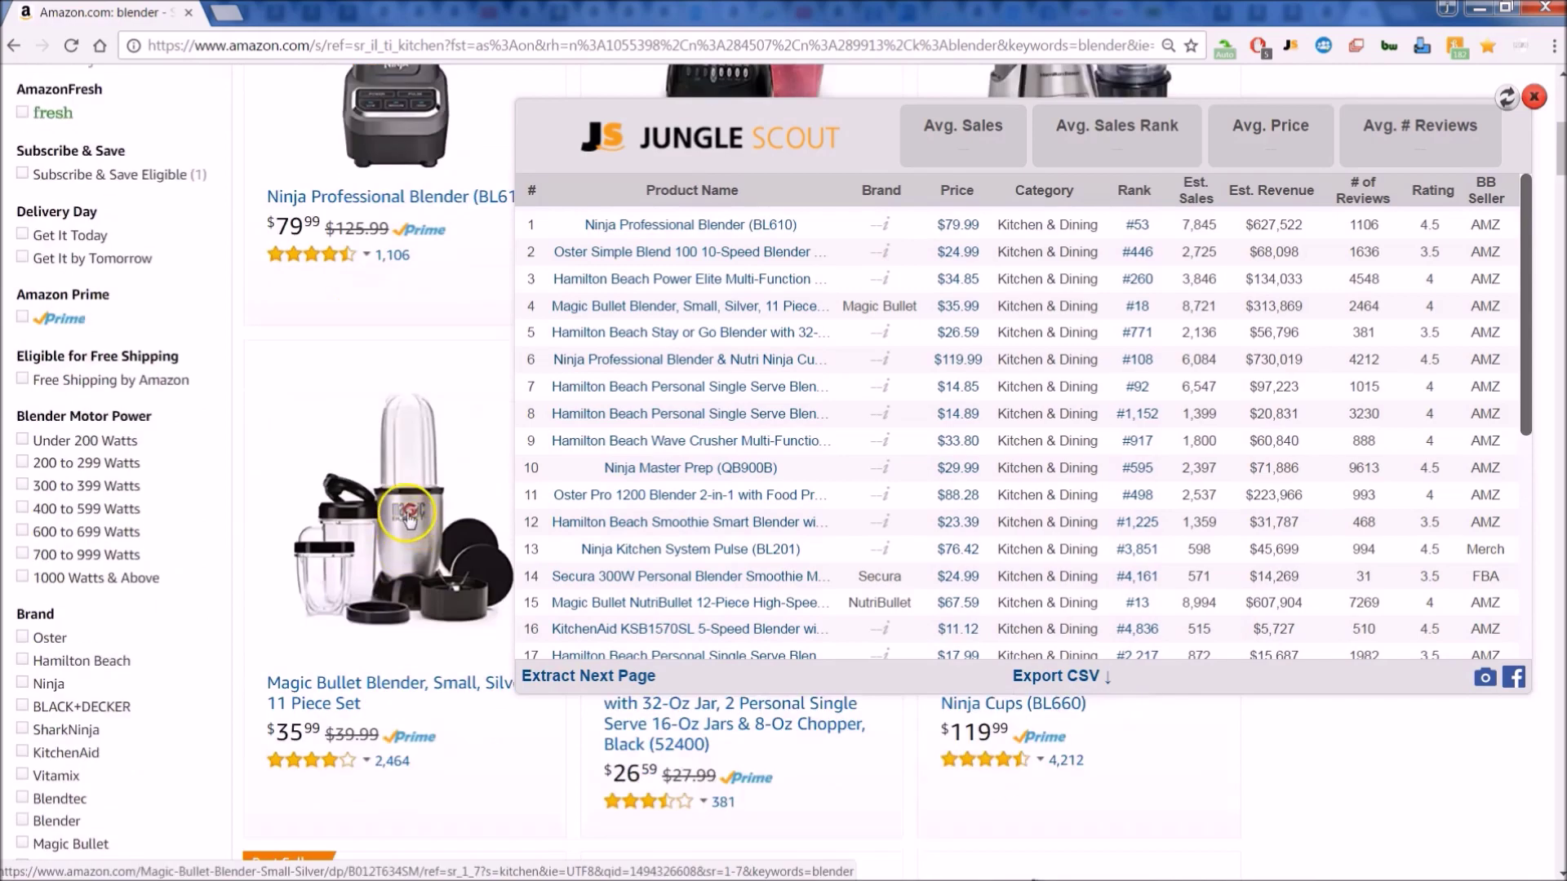
scroll(410, 520, "down", 5)
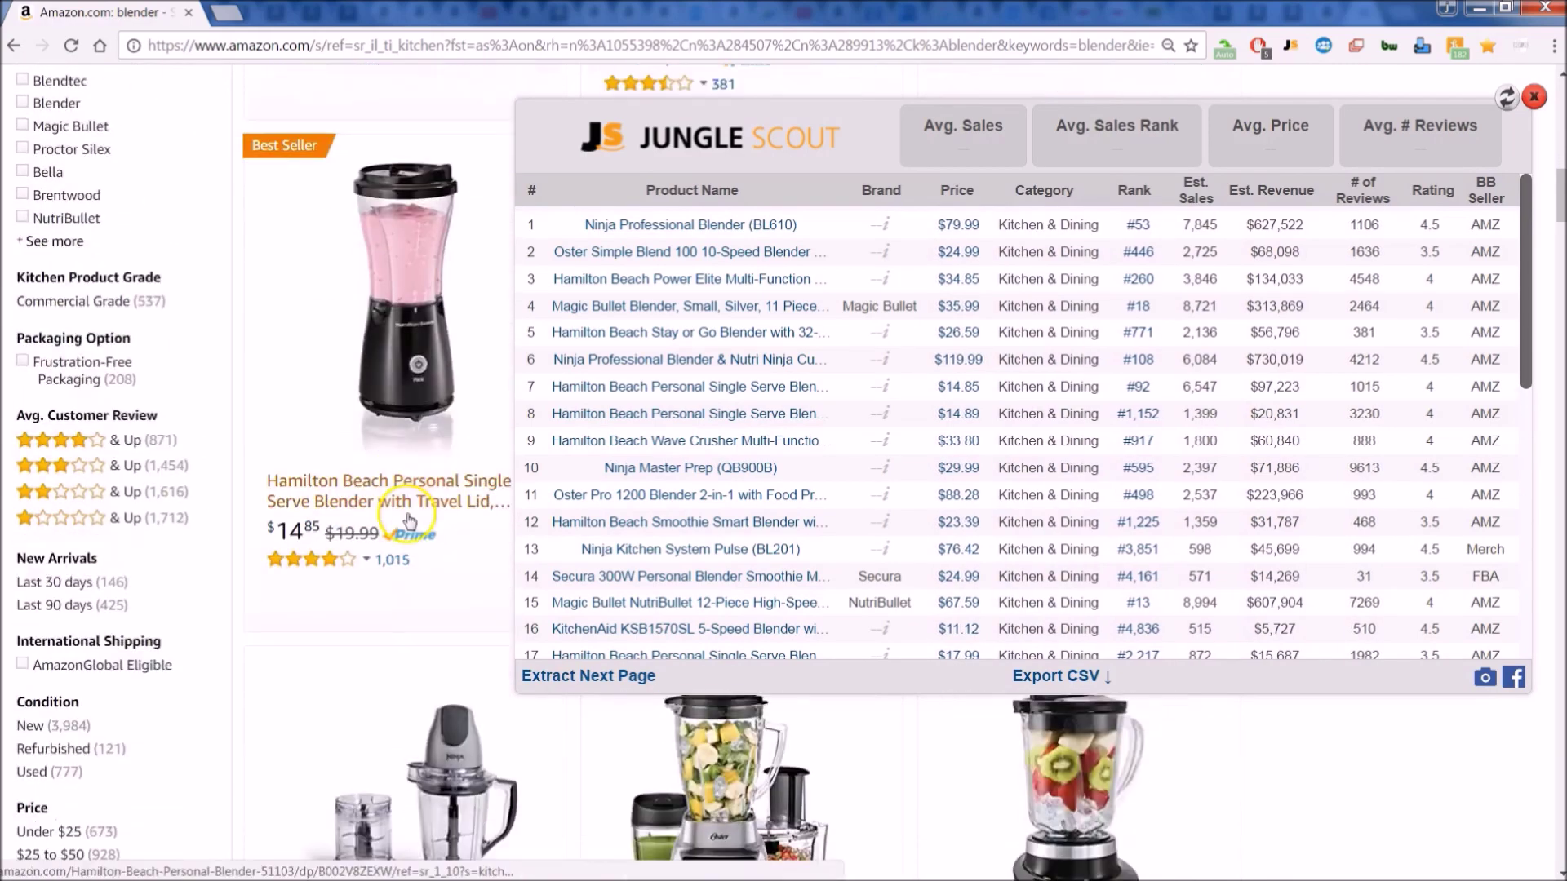
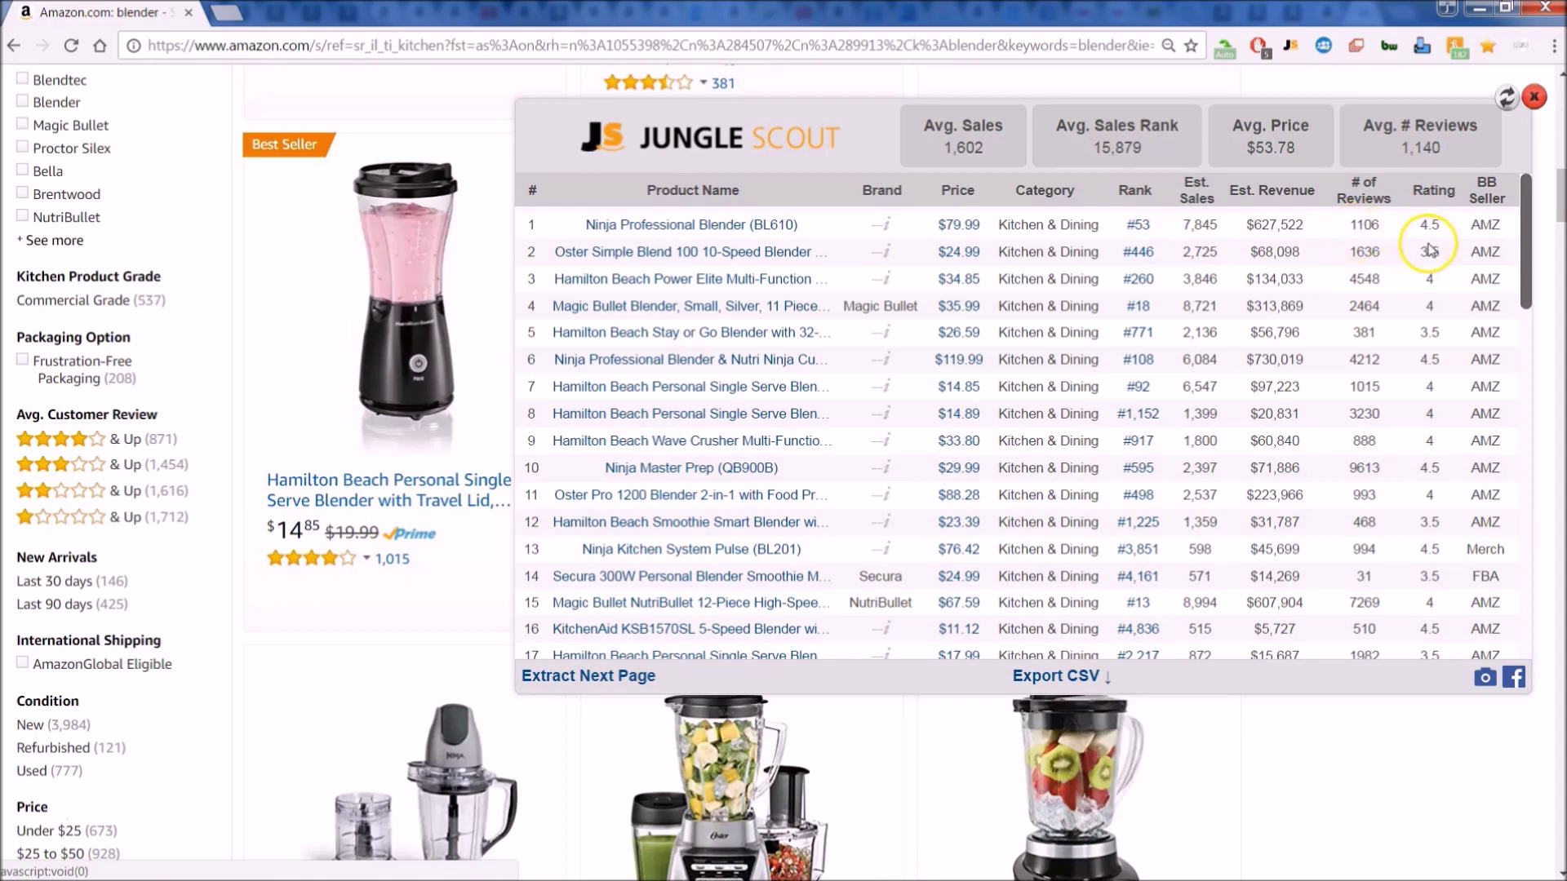
Examine the ratings, buy box sellers, review counts and estimated revenue of the blenders in the extension's table.
scroll(1481, 285, "down", 1)
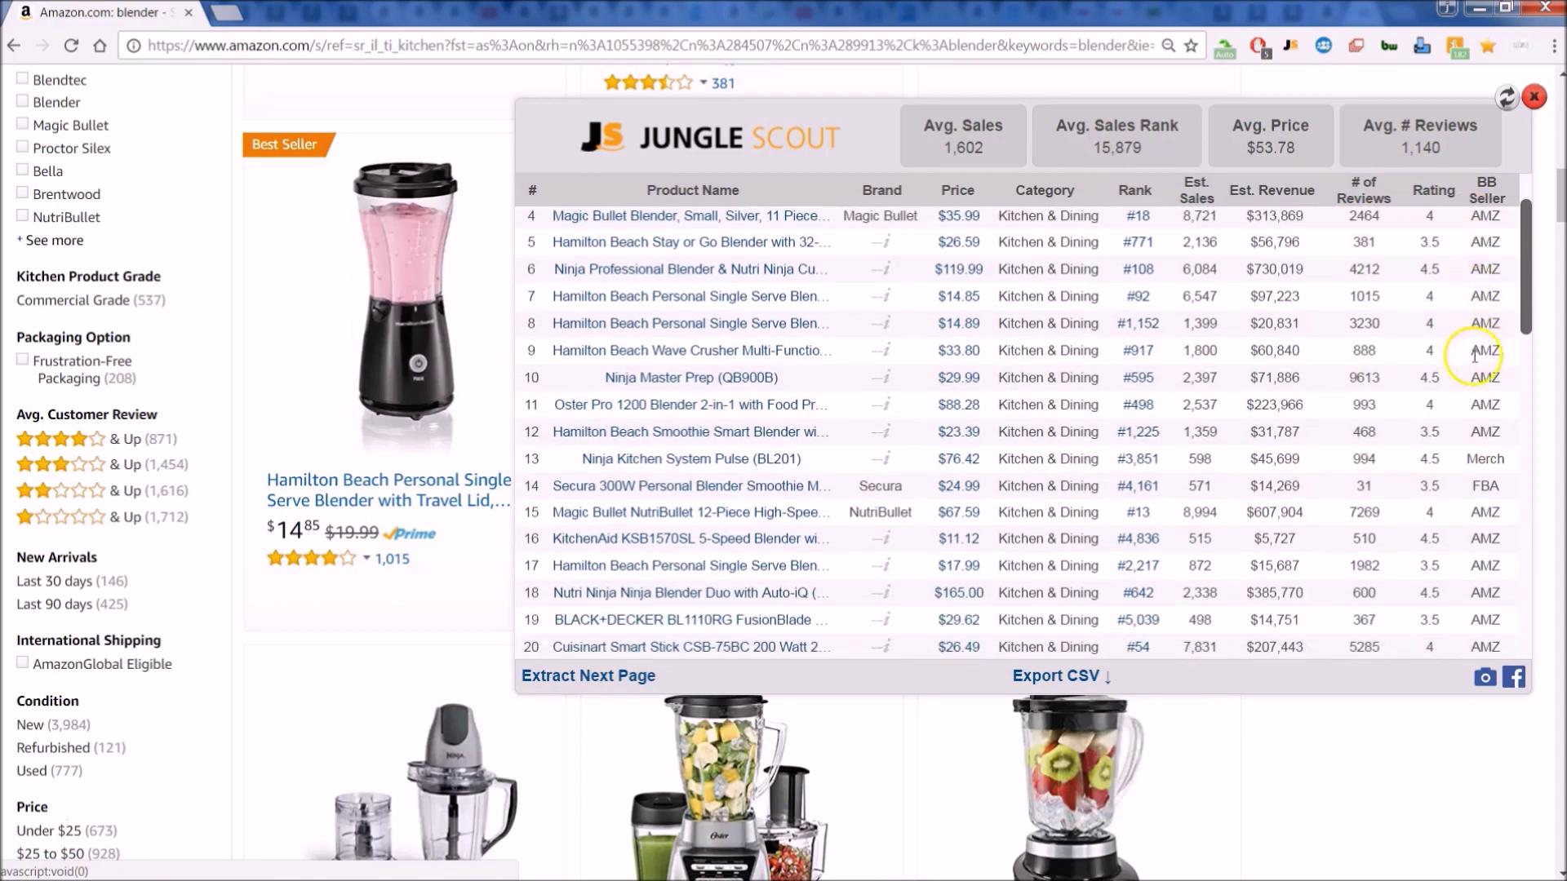
scroll(1481, 425, "down", 1)
scroll(1481, 426, "down", 1)
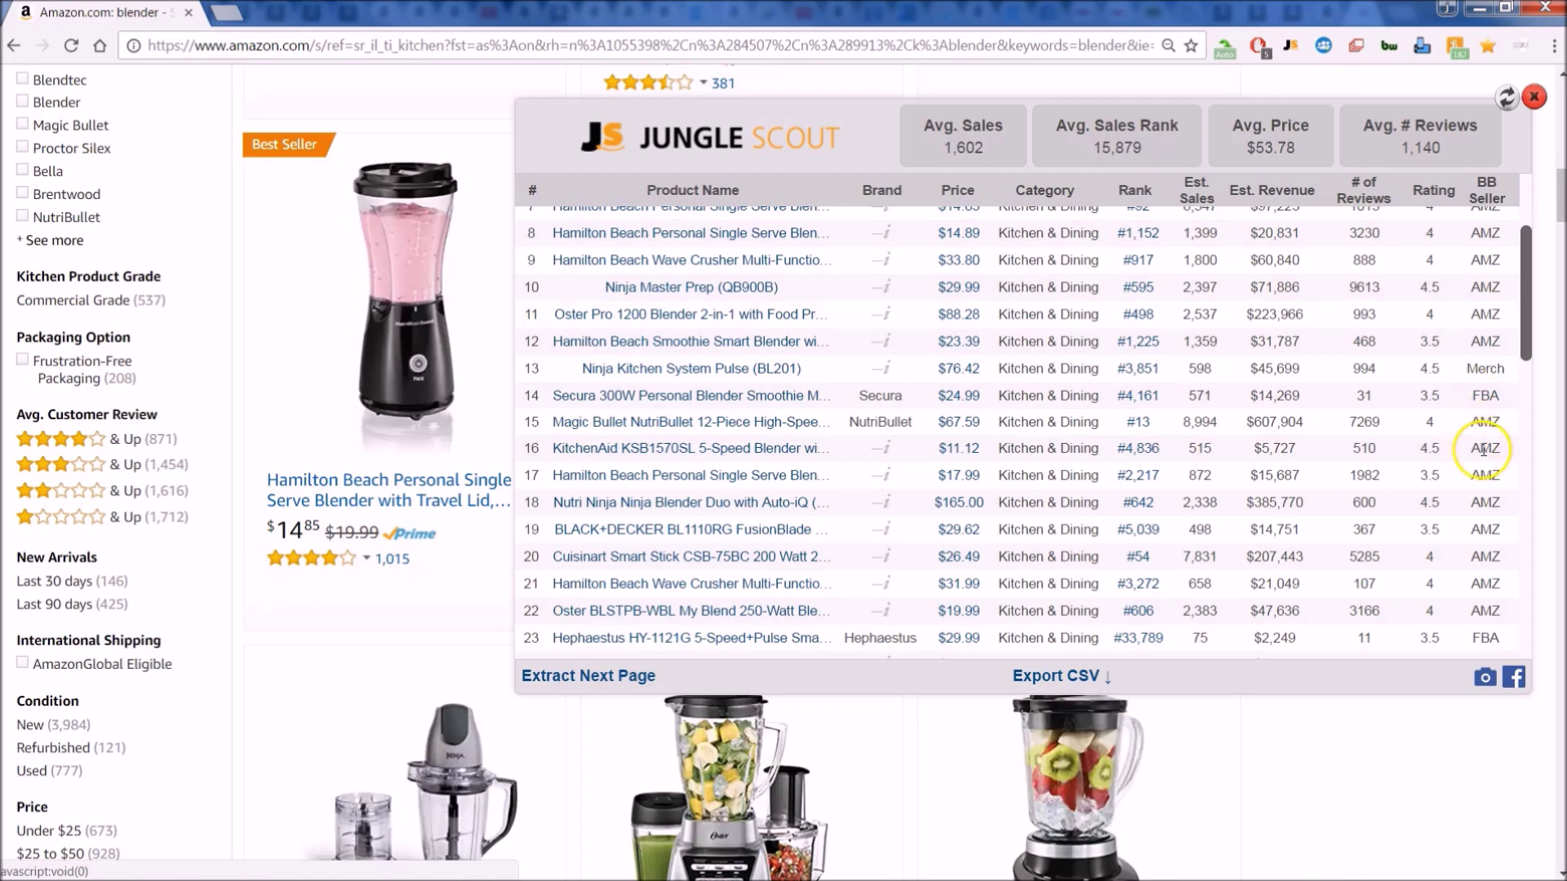
scroll(1473, 442, "up", 2)
scroll(1479, 424, "up", 1)
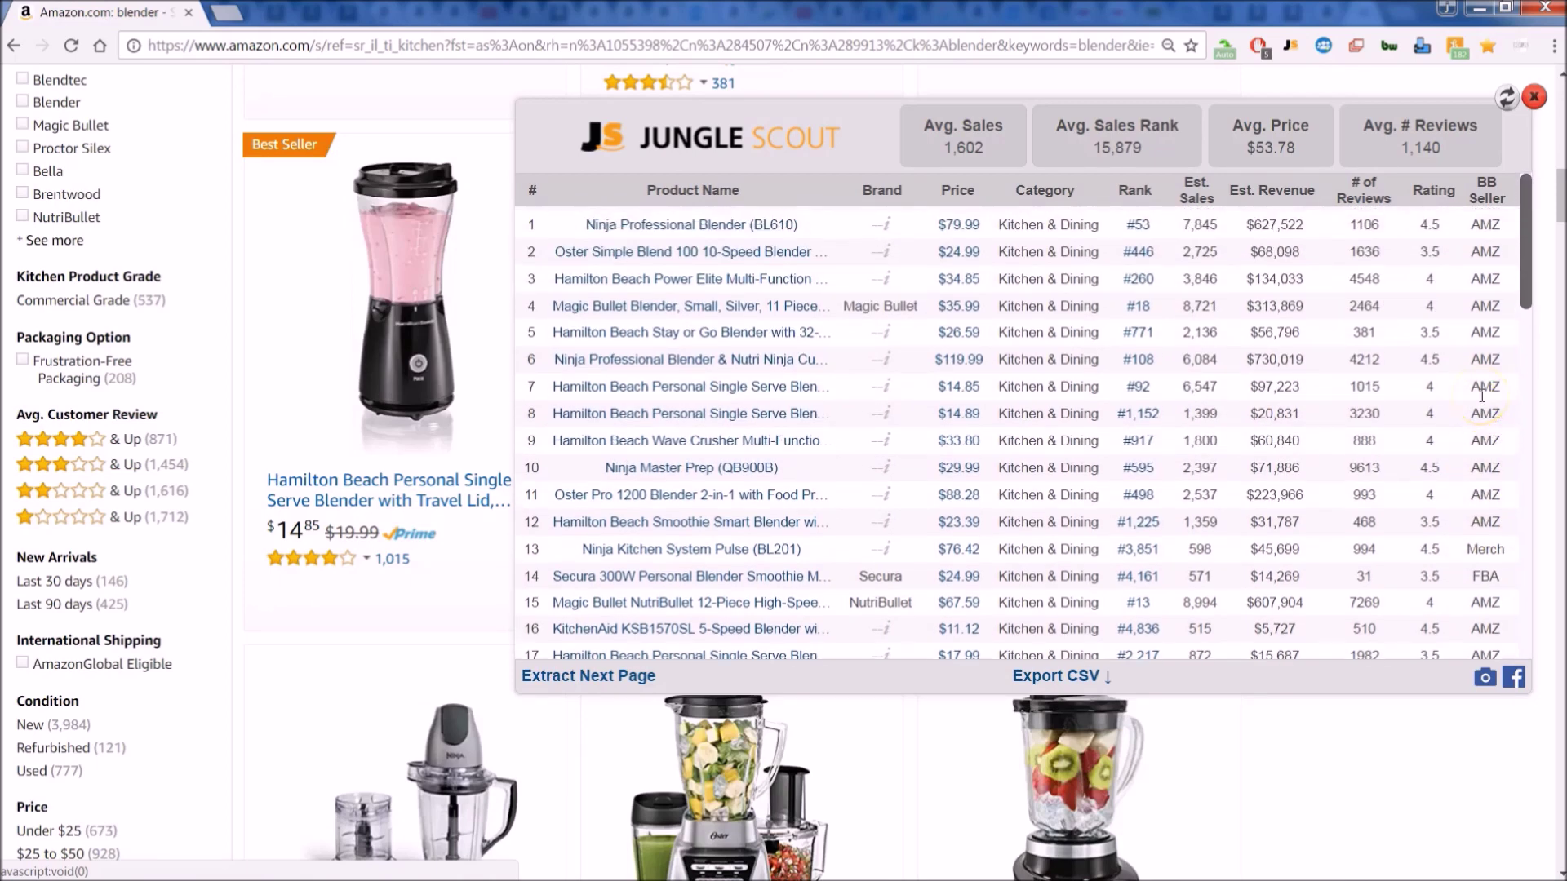
scroll(1481, 396, "down", 2)
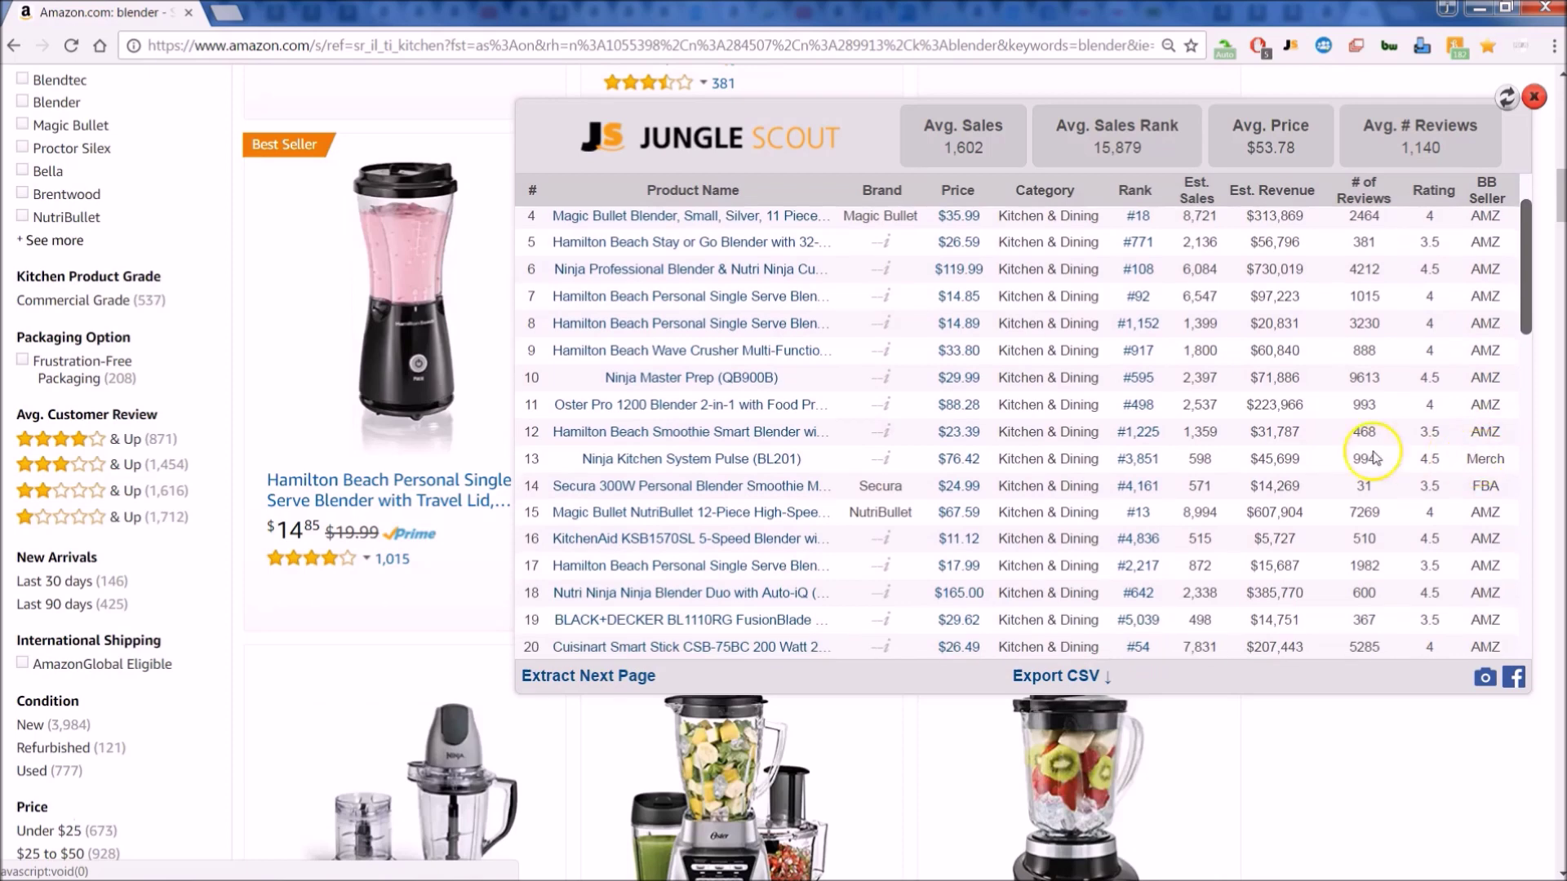
scroll(1370, 454, "up", 2)
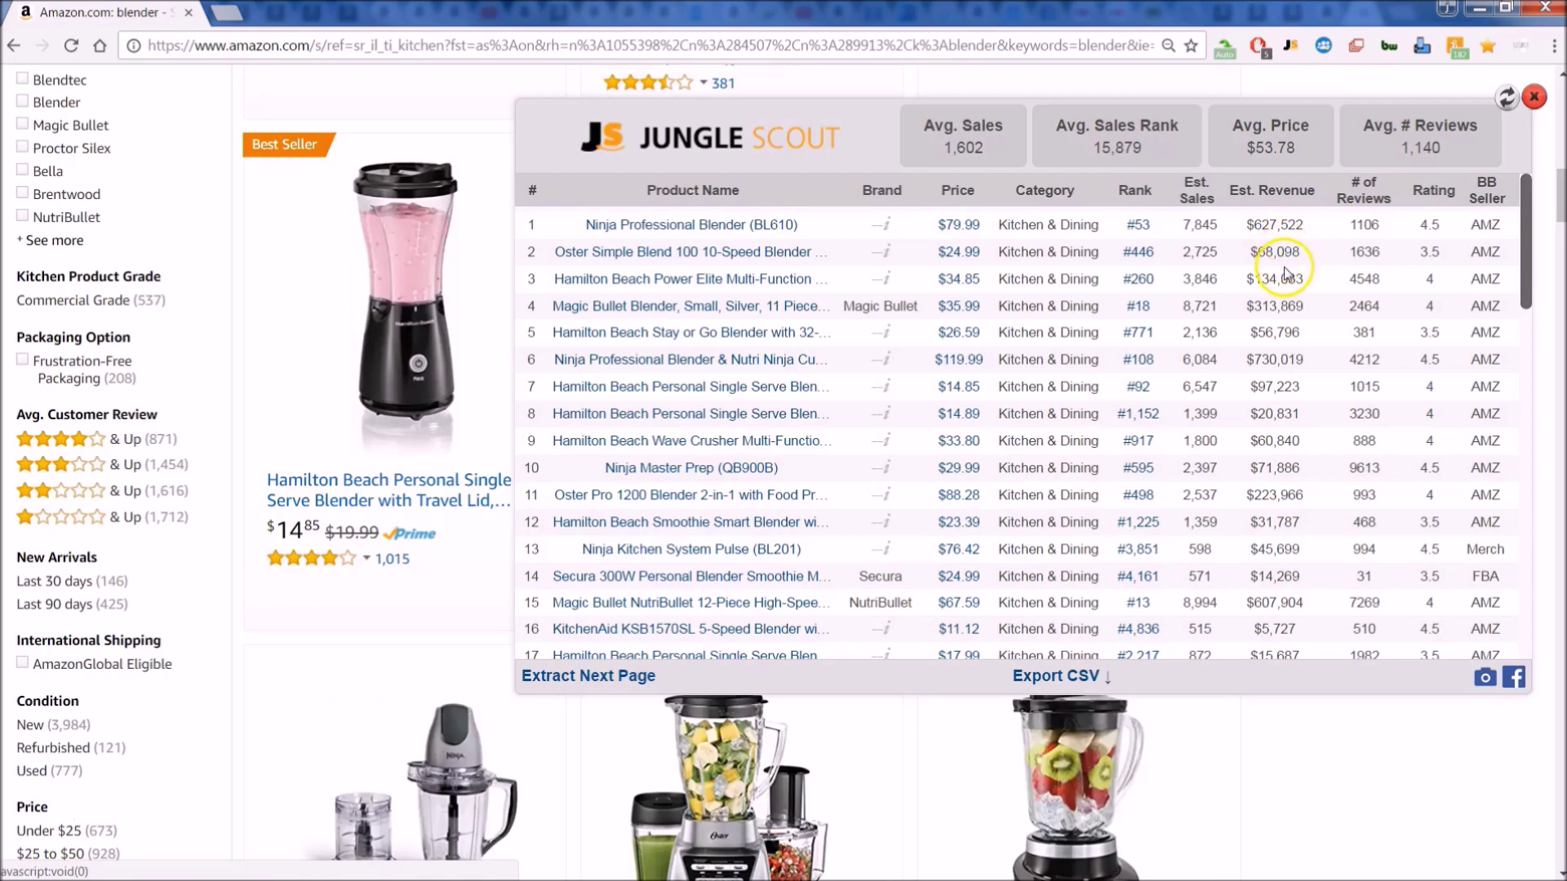
Examine the estimated sales, revenue, ranks and review counts of the blenders throughout the extension's table.
scroll(1283, 274, "down", 4)
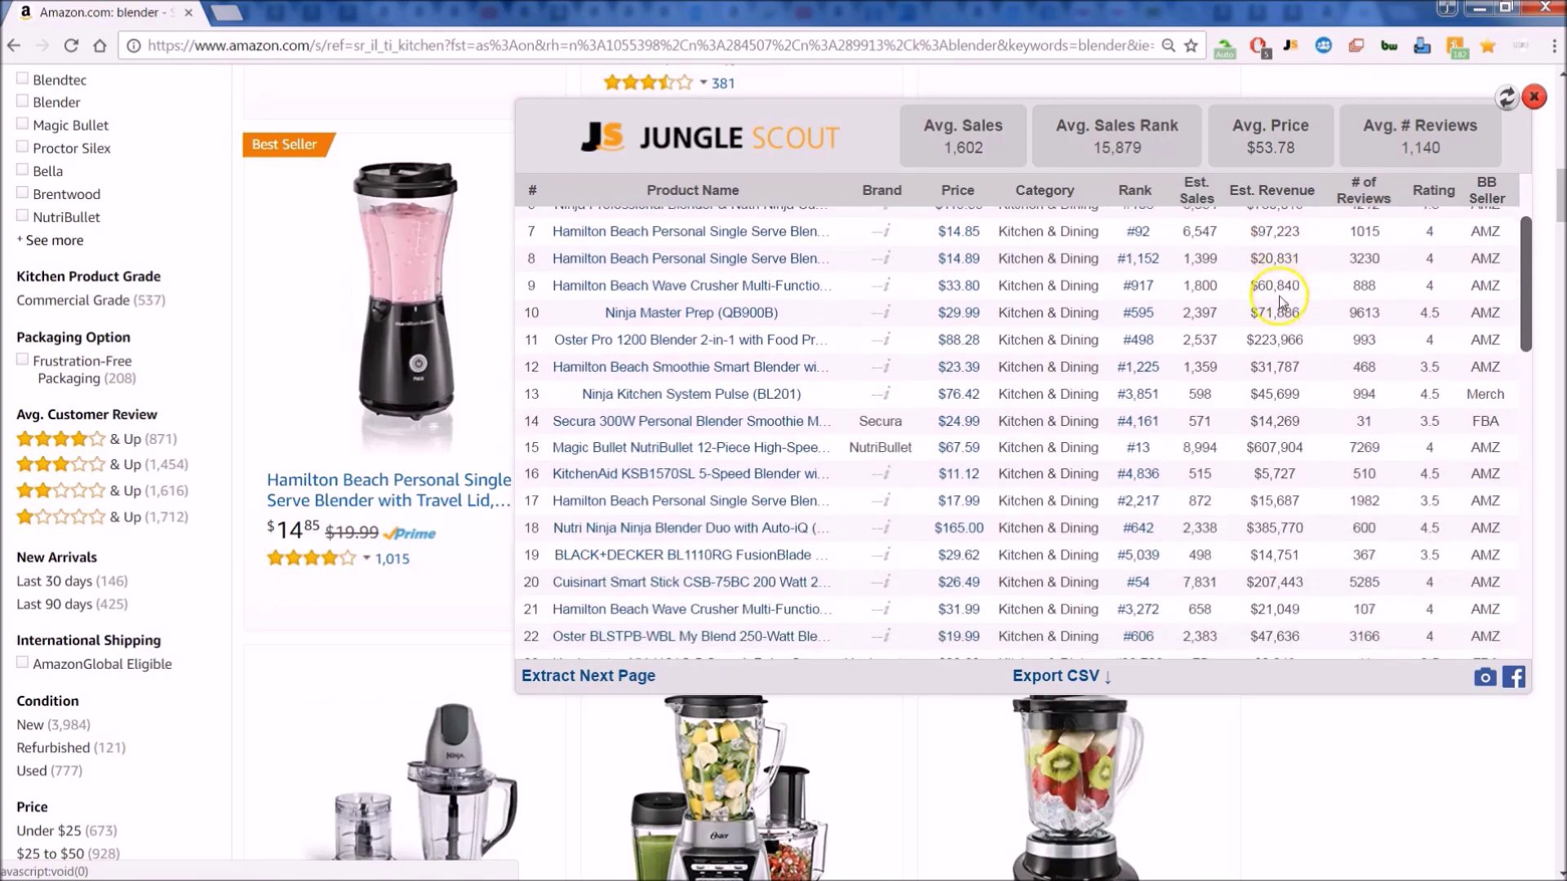
scroll(1280, 300, "down", 2)
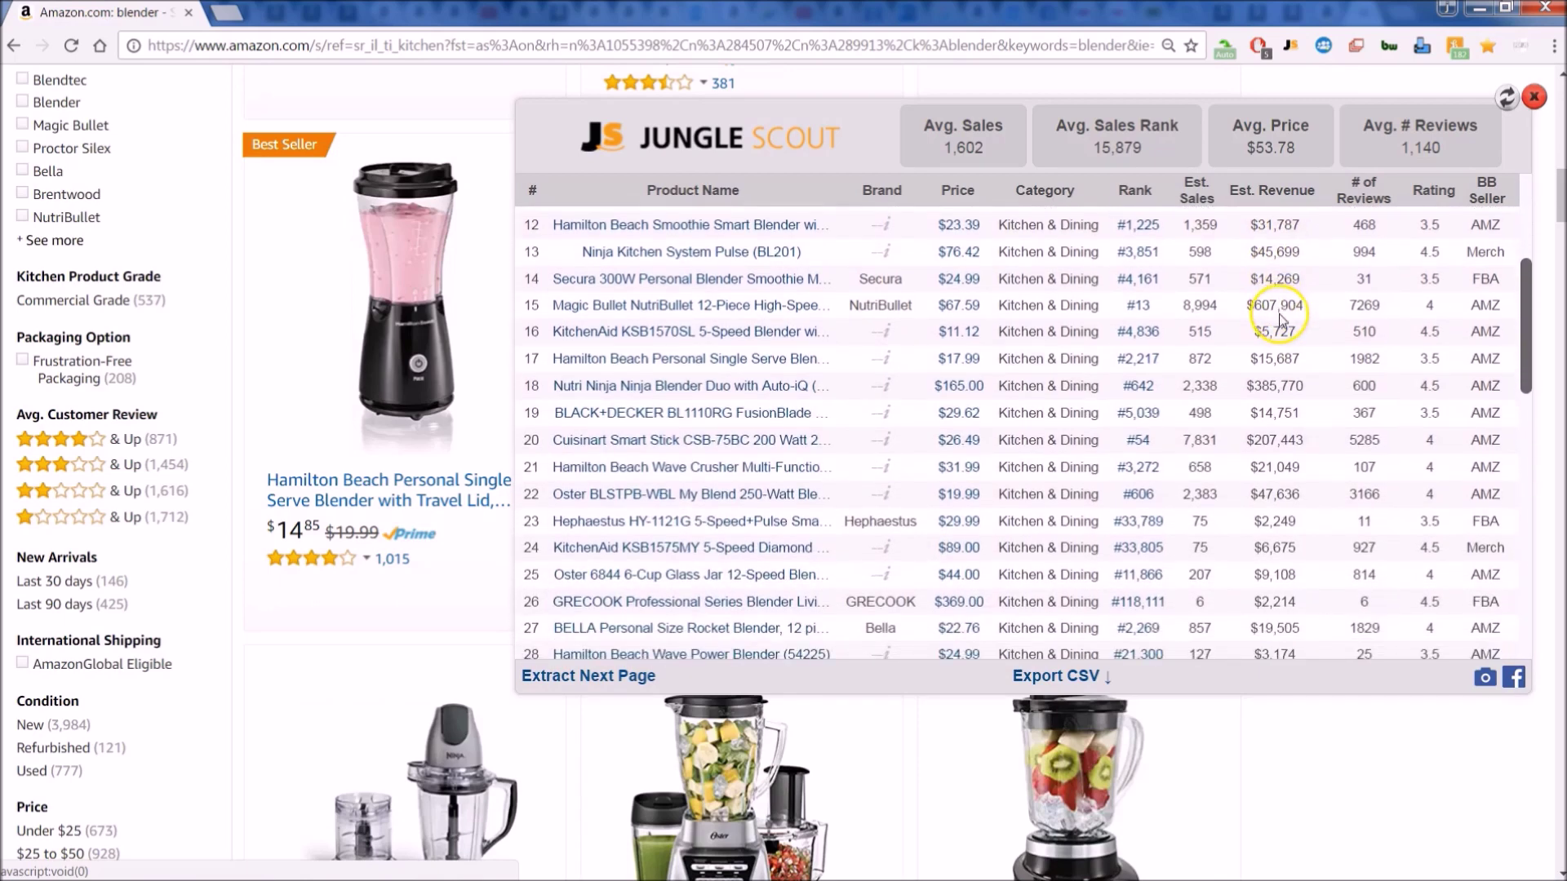
scroll(1279, 314, "down", 3)
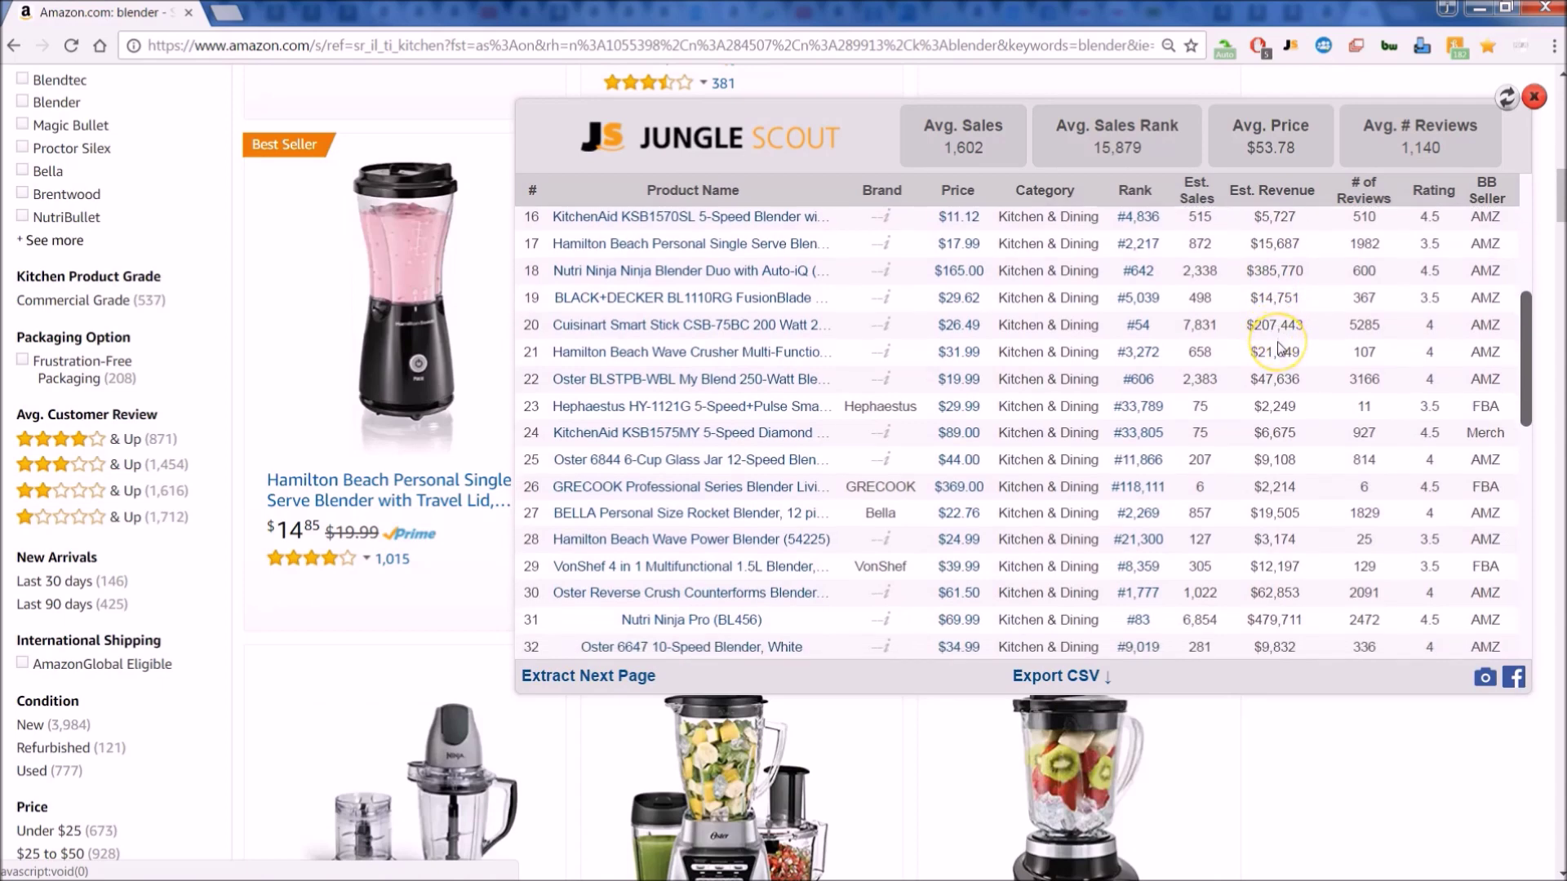
scroll(1279, 350, "up", 6)
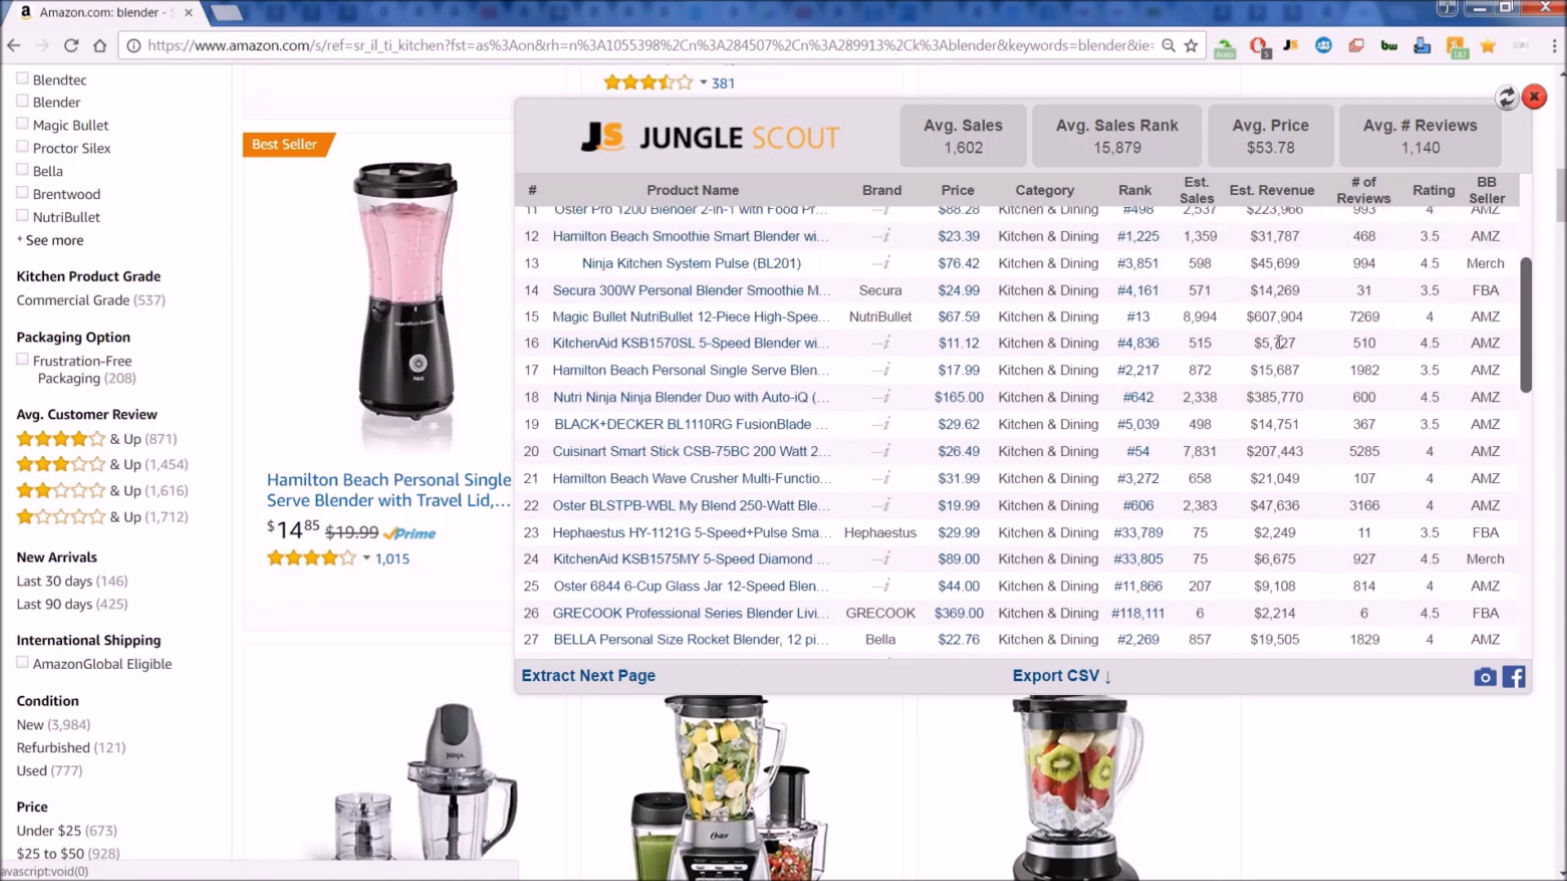
scroll(1279, 347, "up", 4)
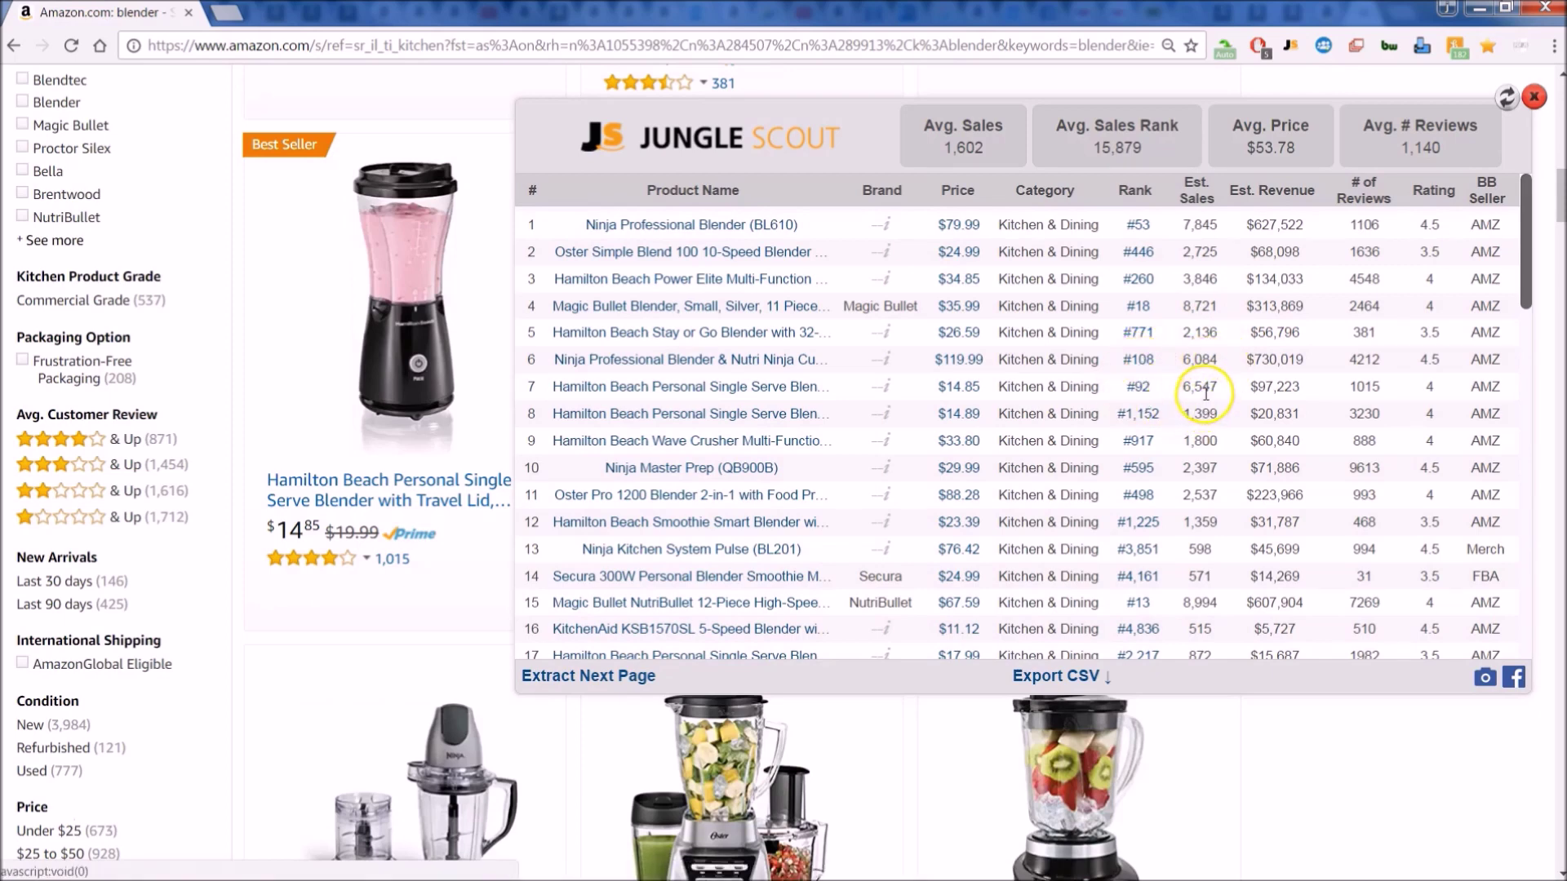
scroll(1147, 381, "down", 5)
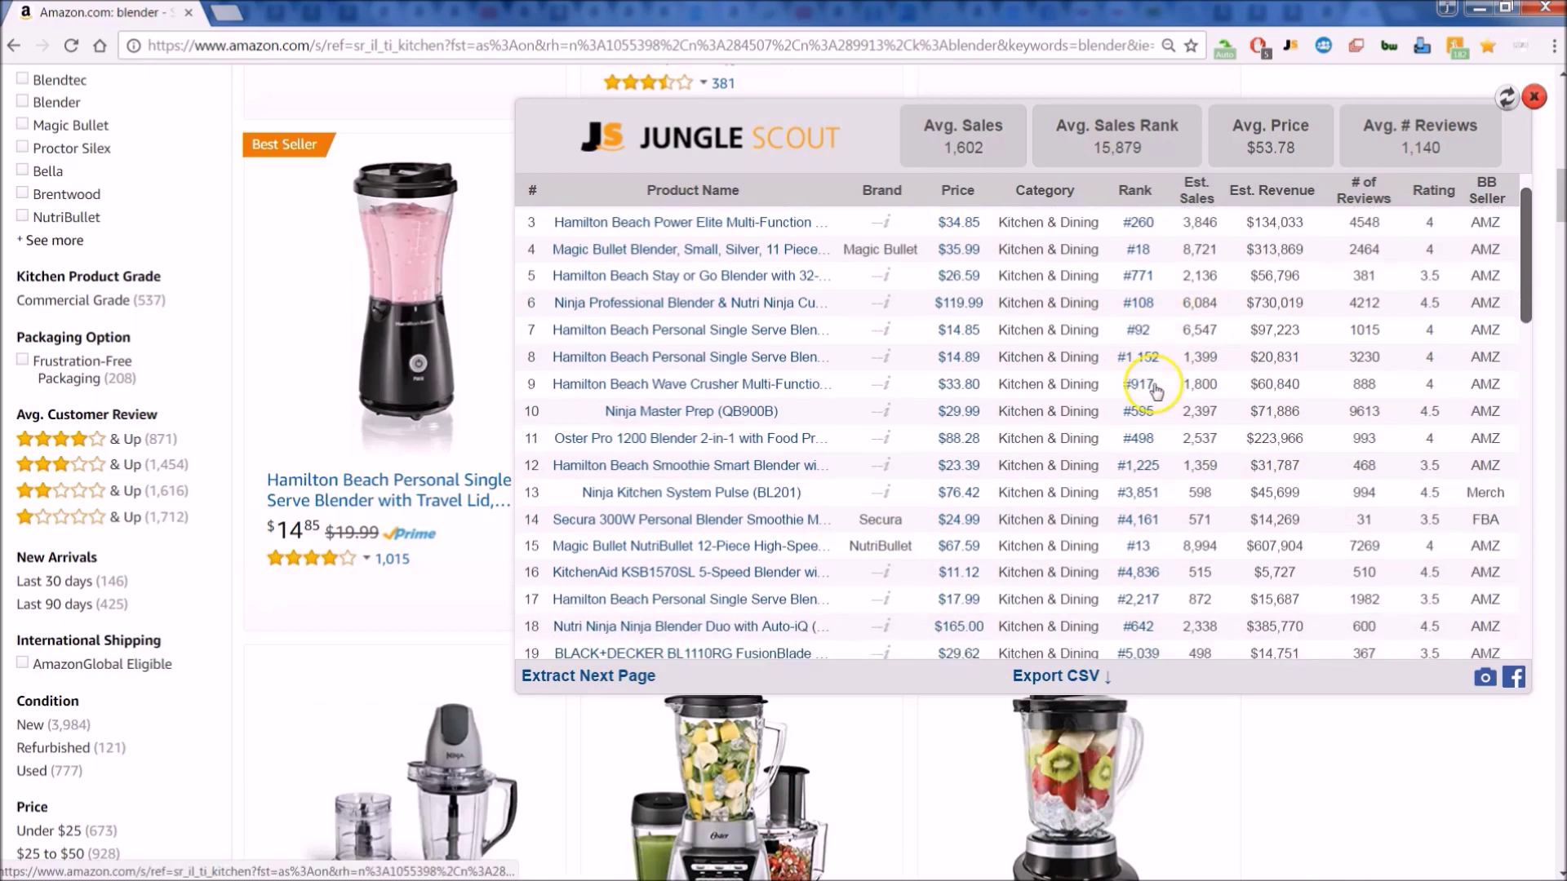
scroll(1204, 387, "down", 3)
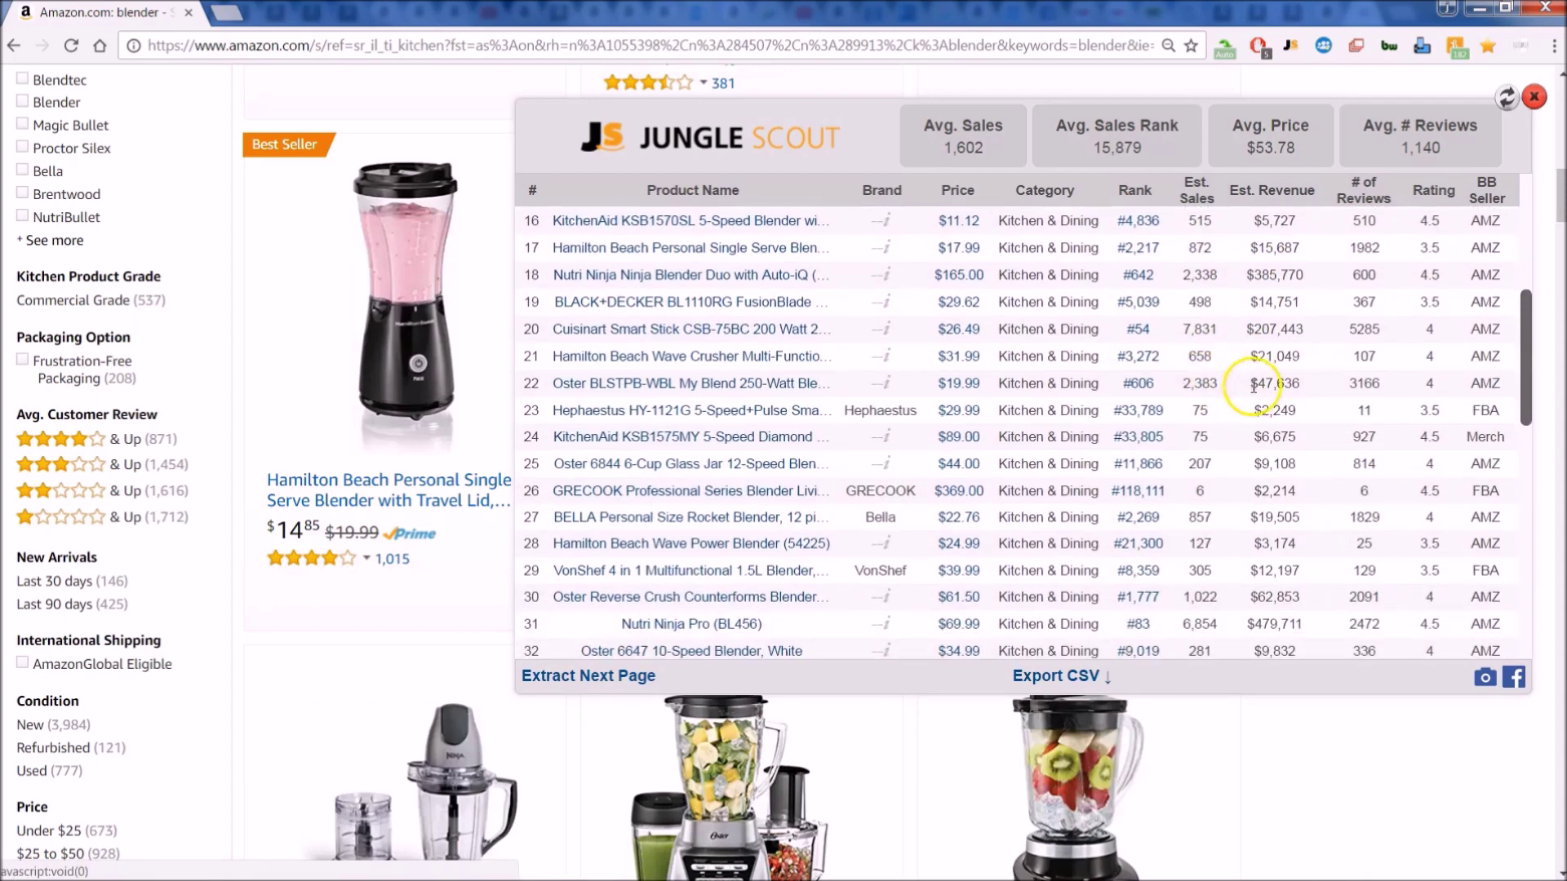
scroll(1295, 397, "down", 1)
scroll(1296, 397, "down", 2)
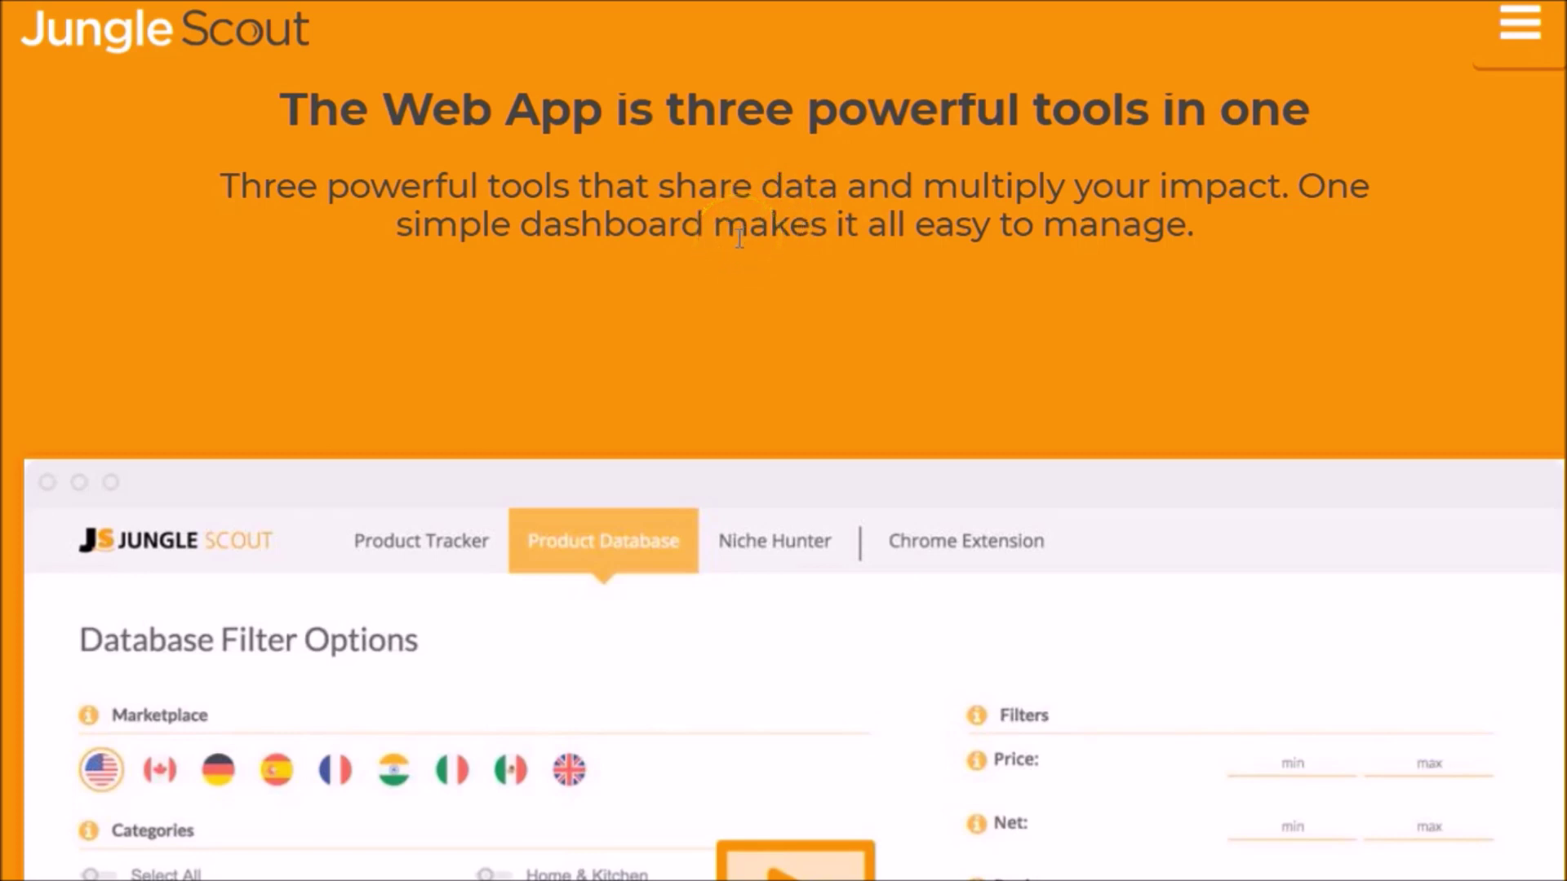
Switch to the Jungle Scout website, find the Product Database demo and play it.
scroll(739, 239, "down", 2)
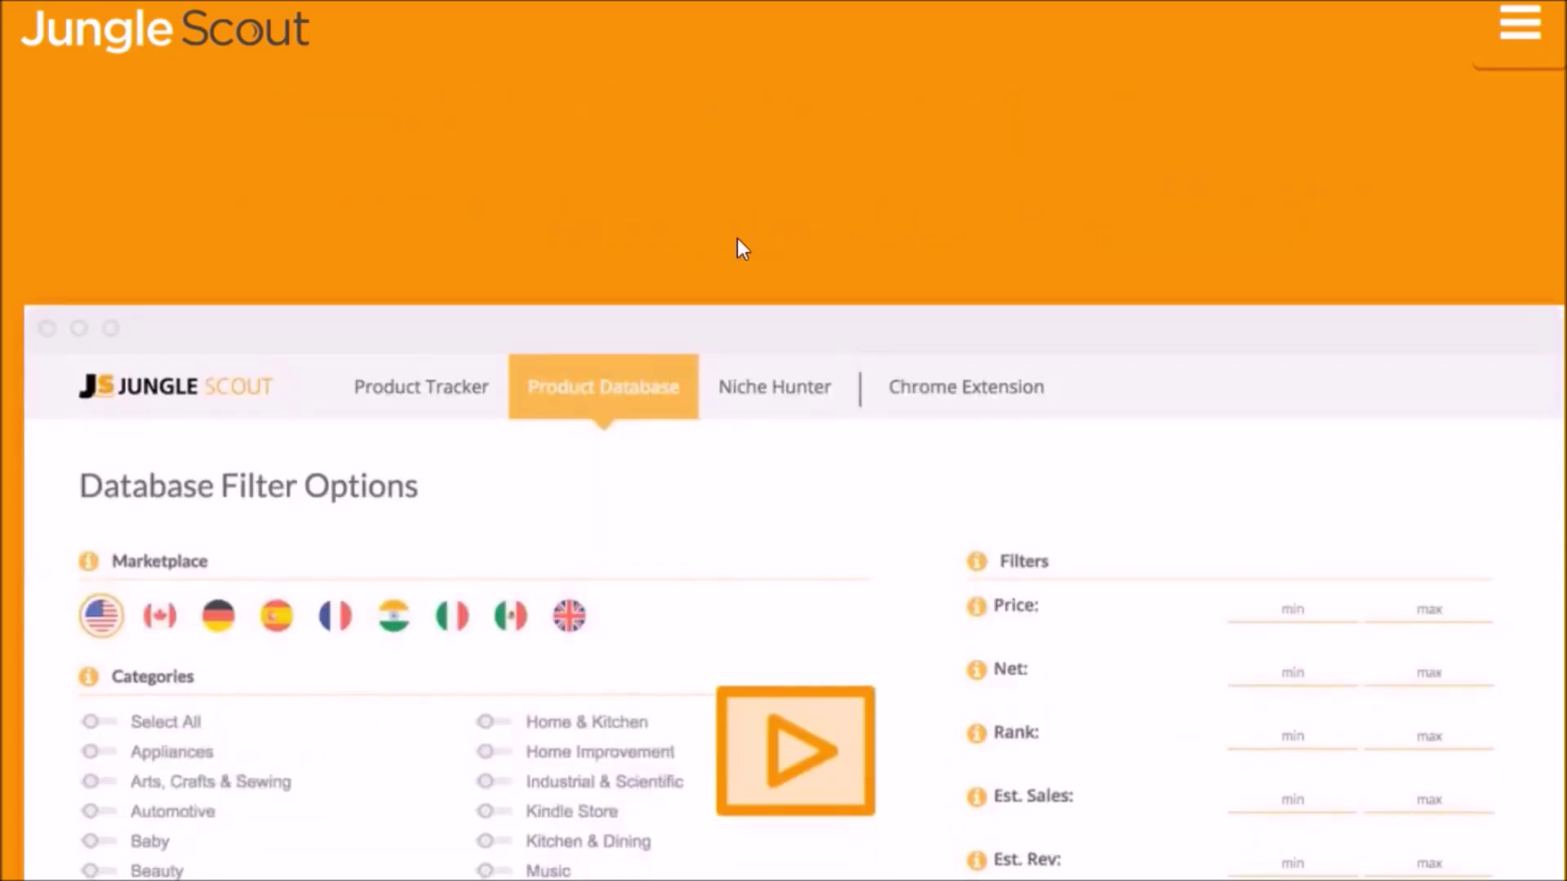
scroll(739, 244, "down", 2)
scroll(739, 242, "down", 2)
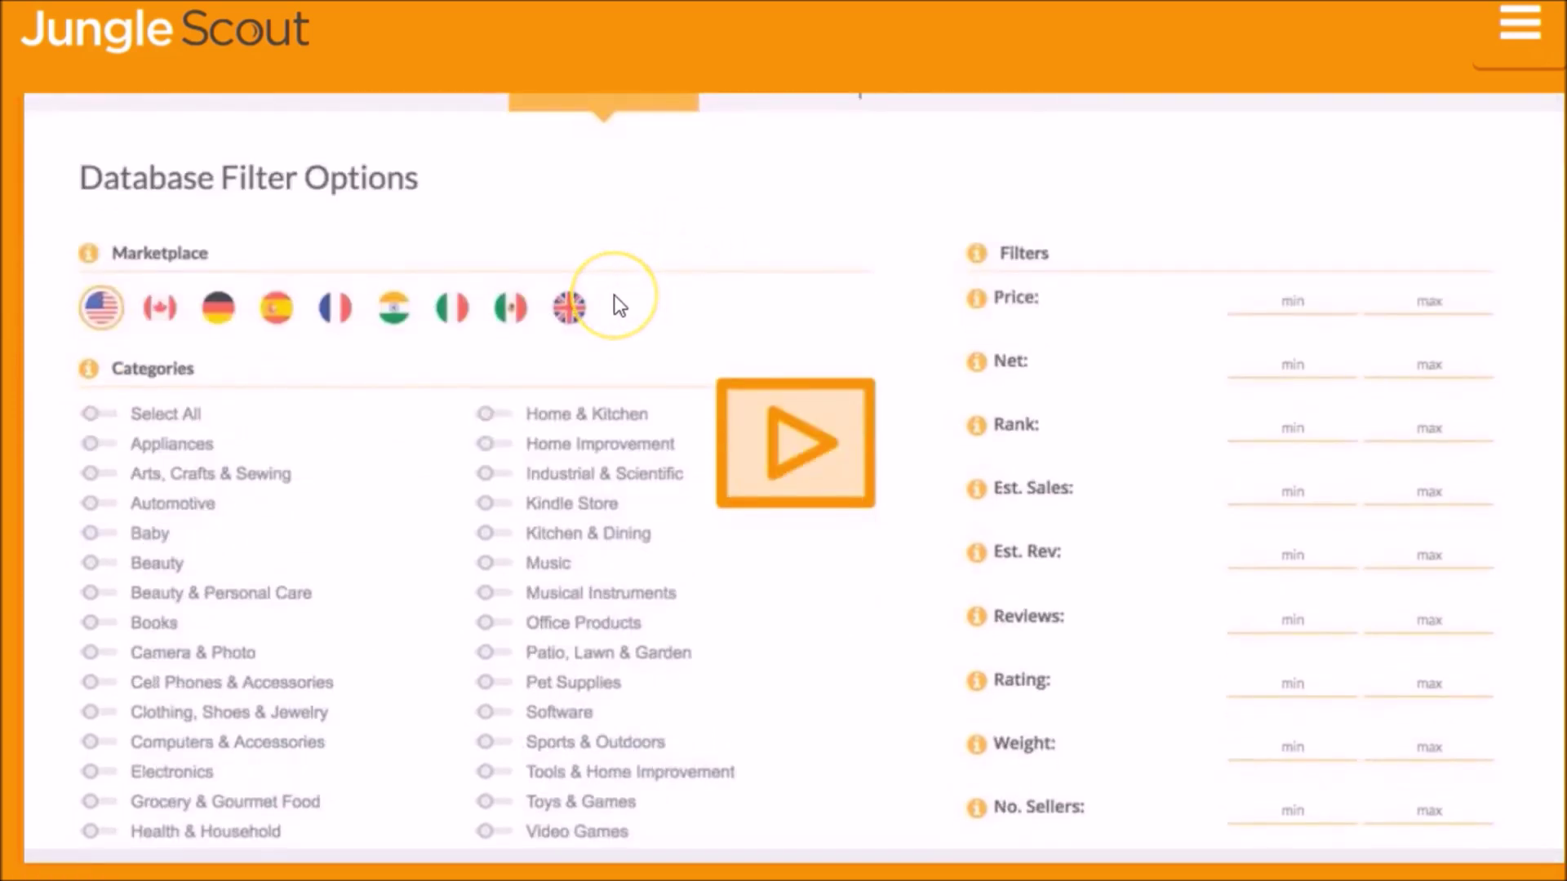
left_click(577, 340)
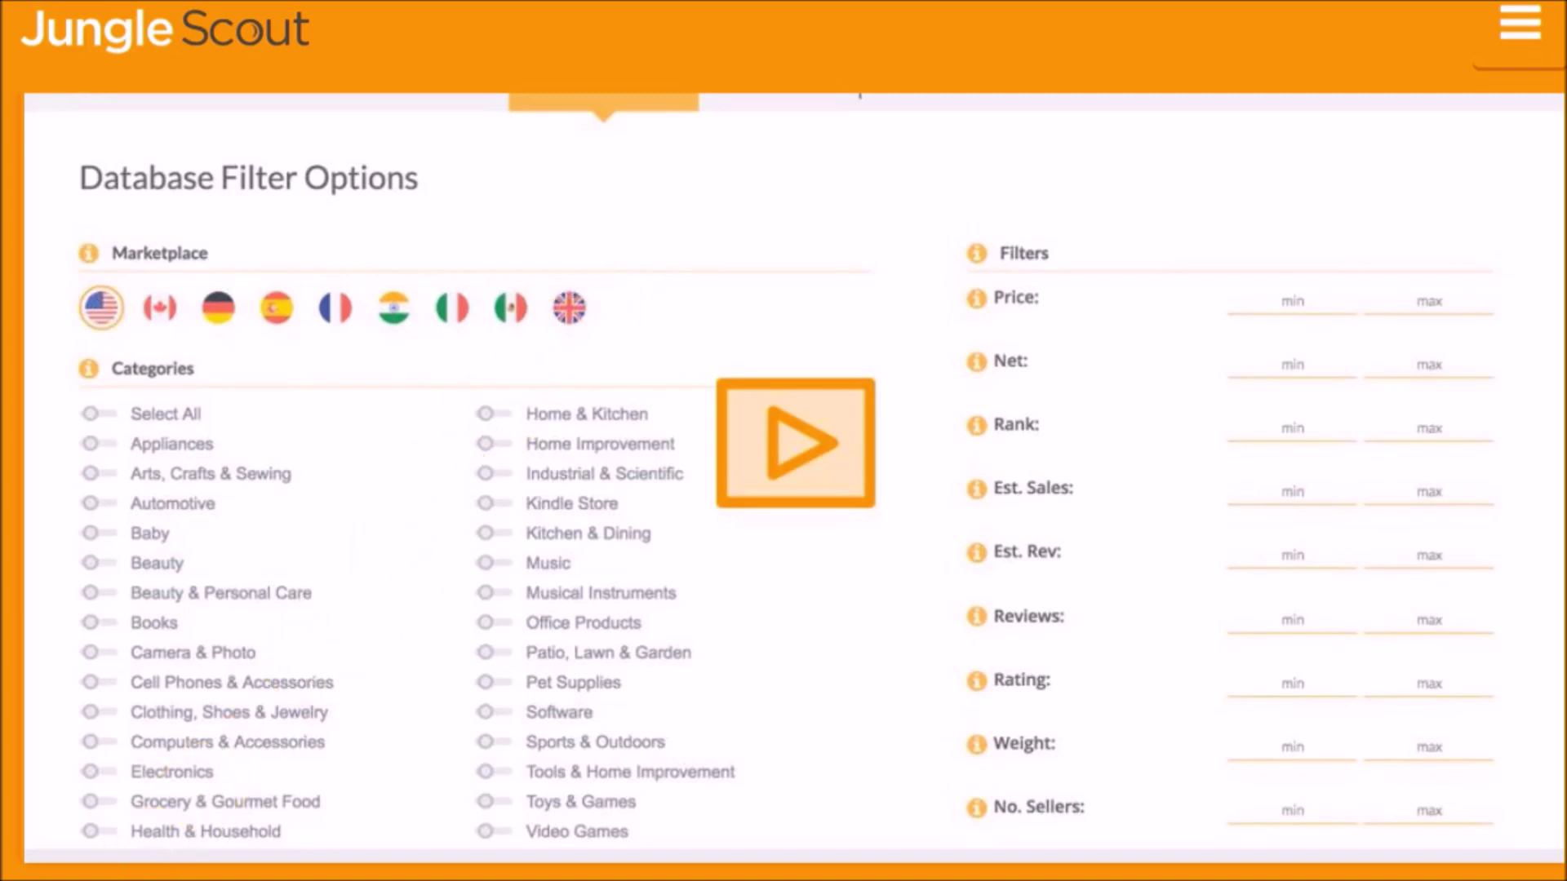
left_click(784, 447)
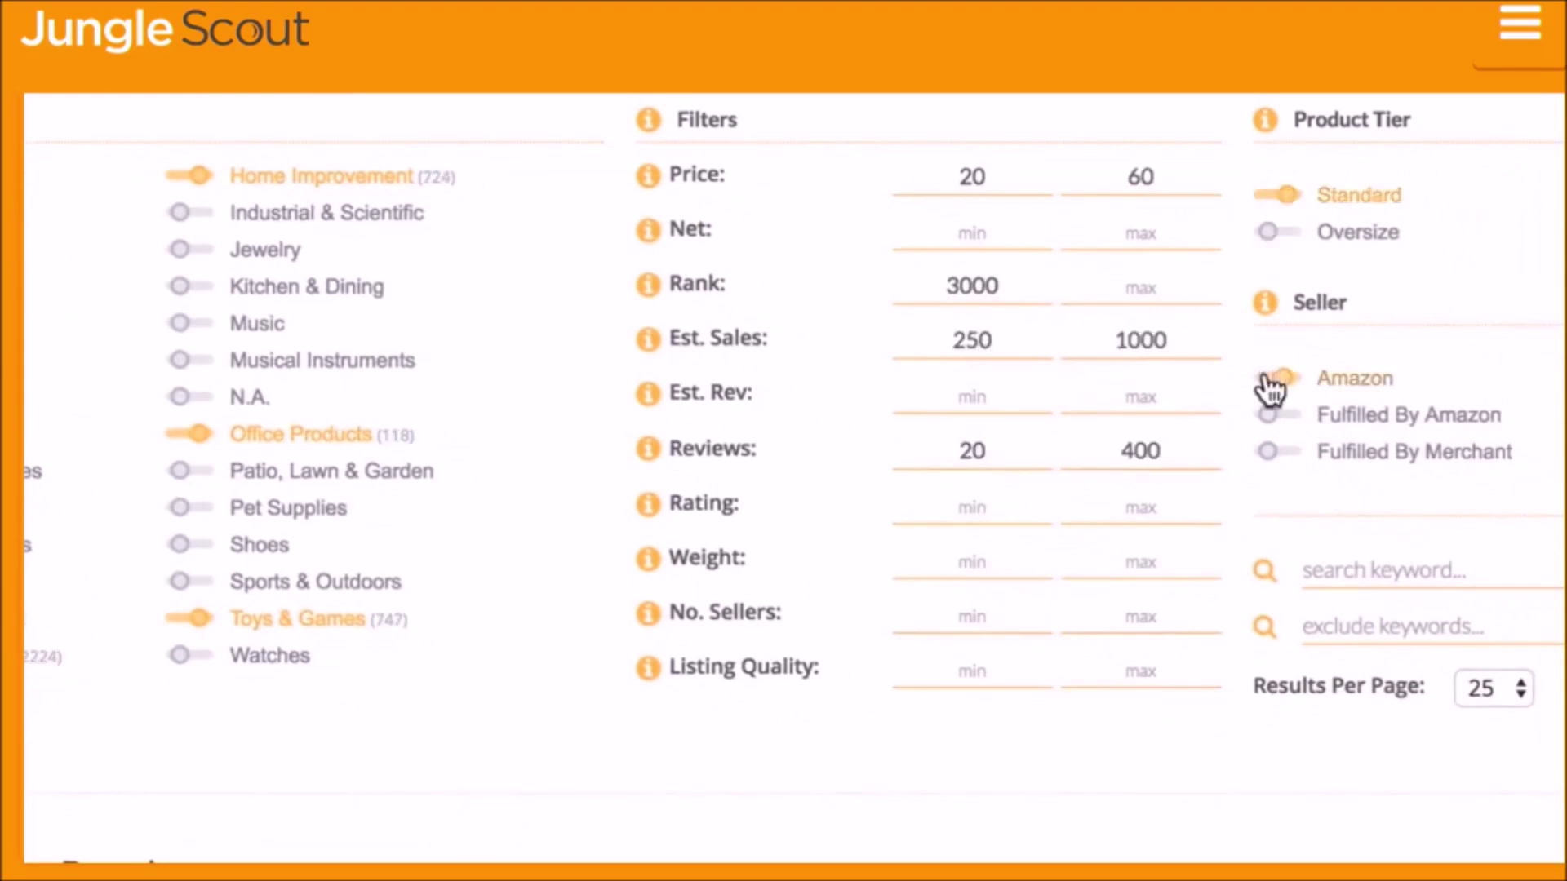
Sort the Product Database results by price, highest first, and add the Feit 73995 LED Yard Light to the tracker.
scroll(1116, 418, "down", 10)
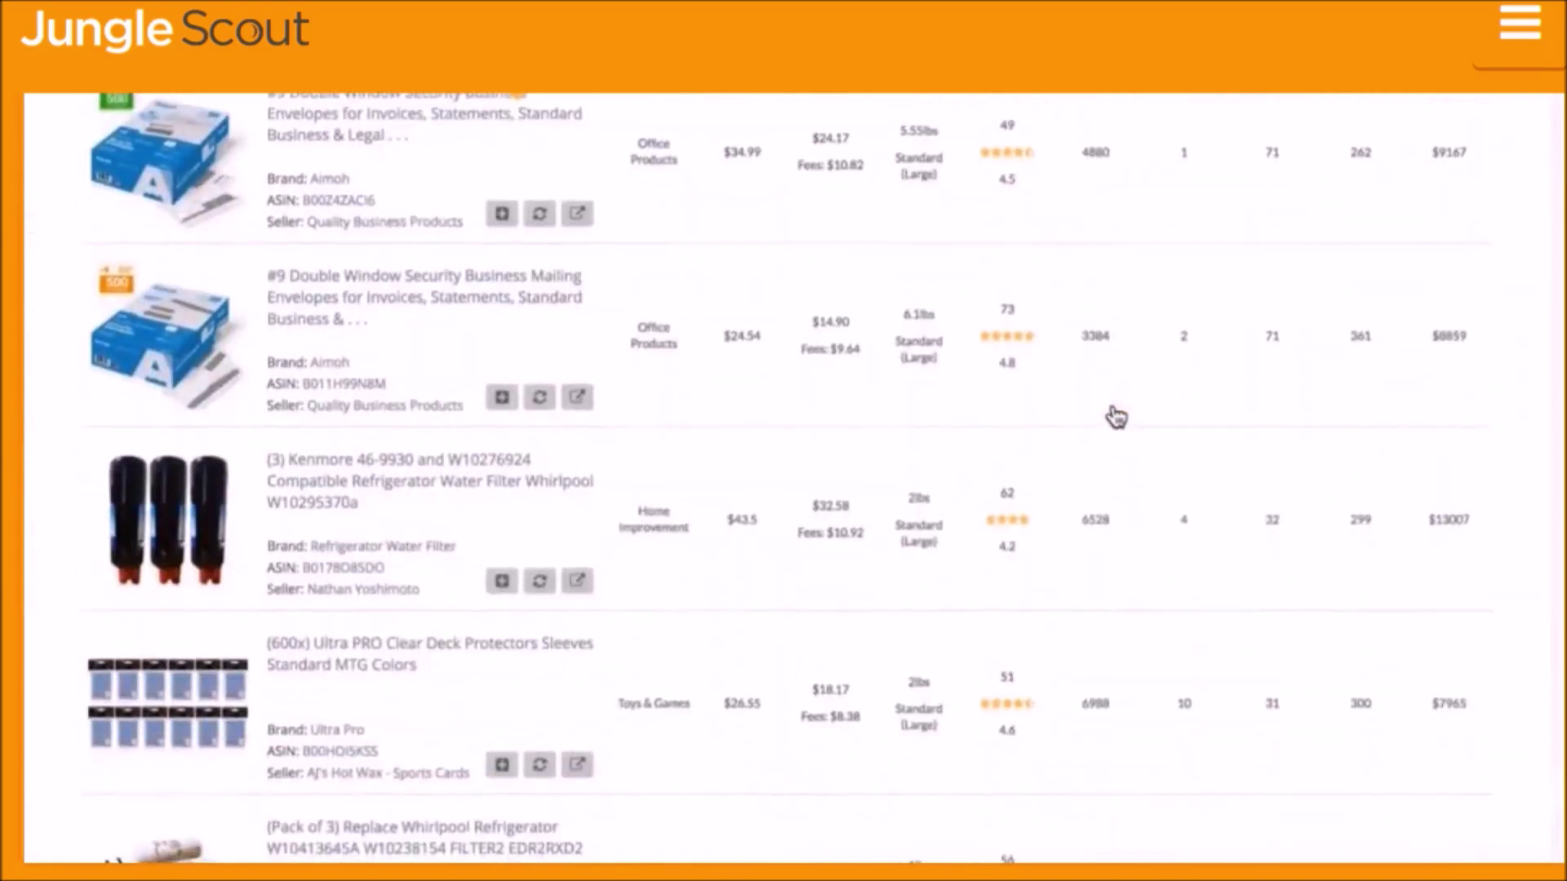
scroll(1117, 418, "down", 7)
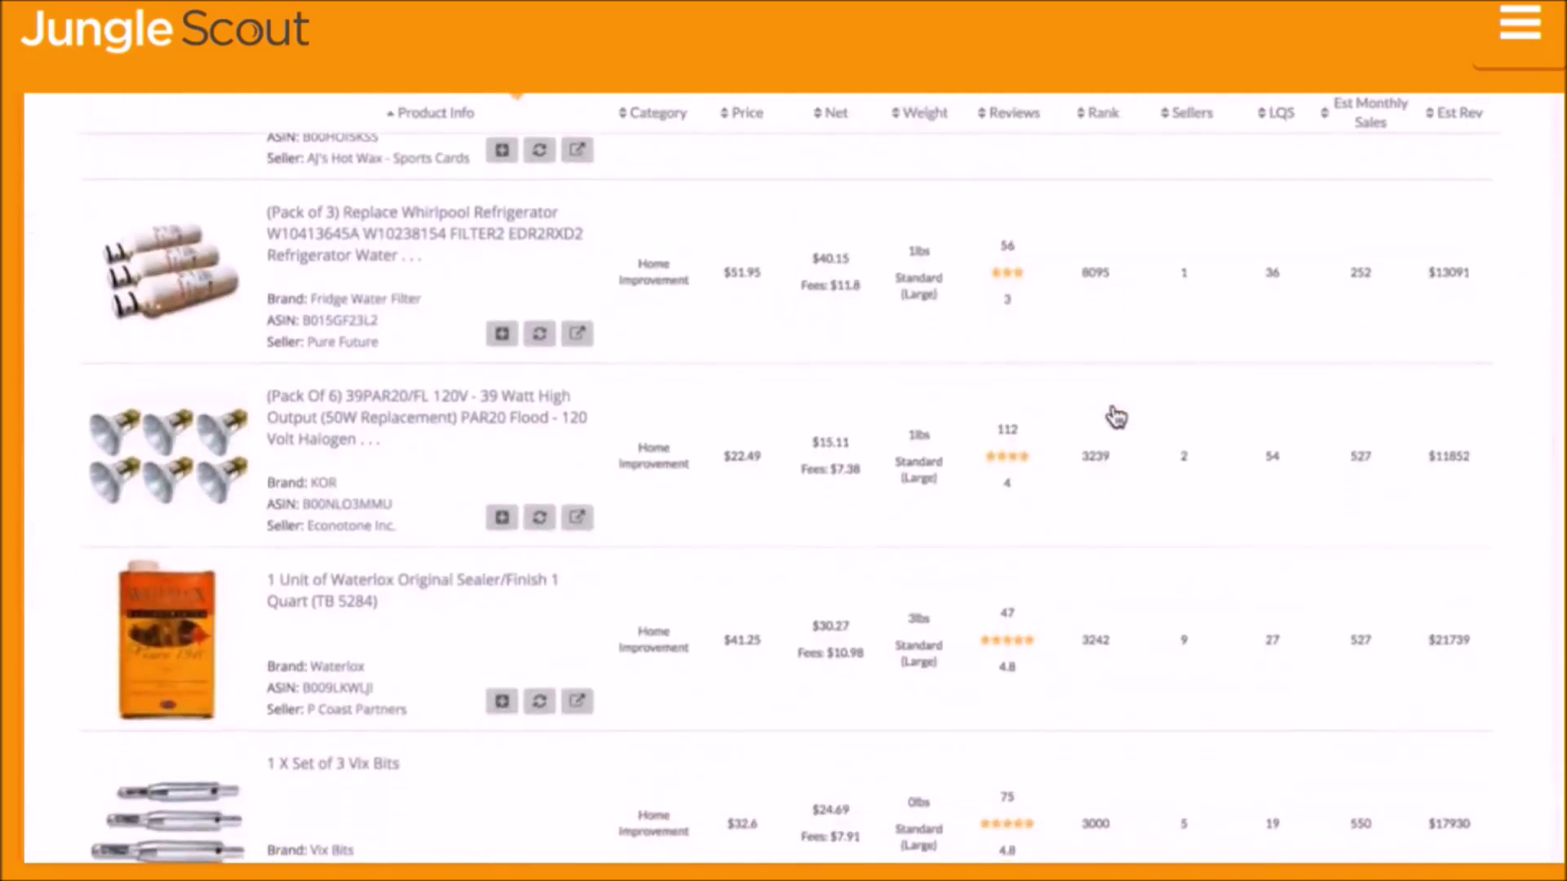
scroll(1116, 418, "down", 10)
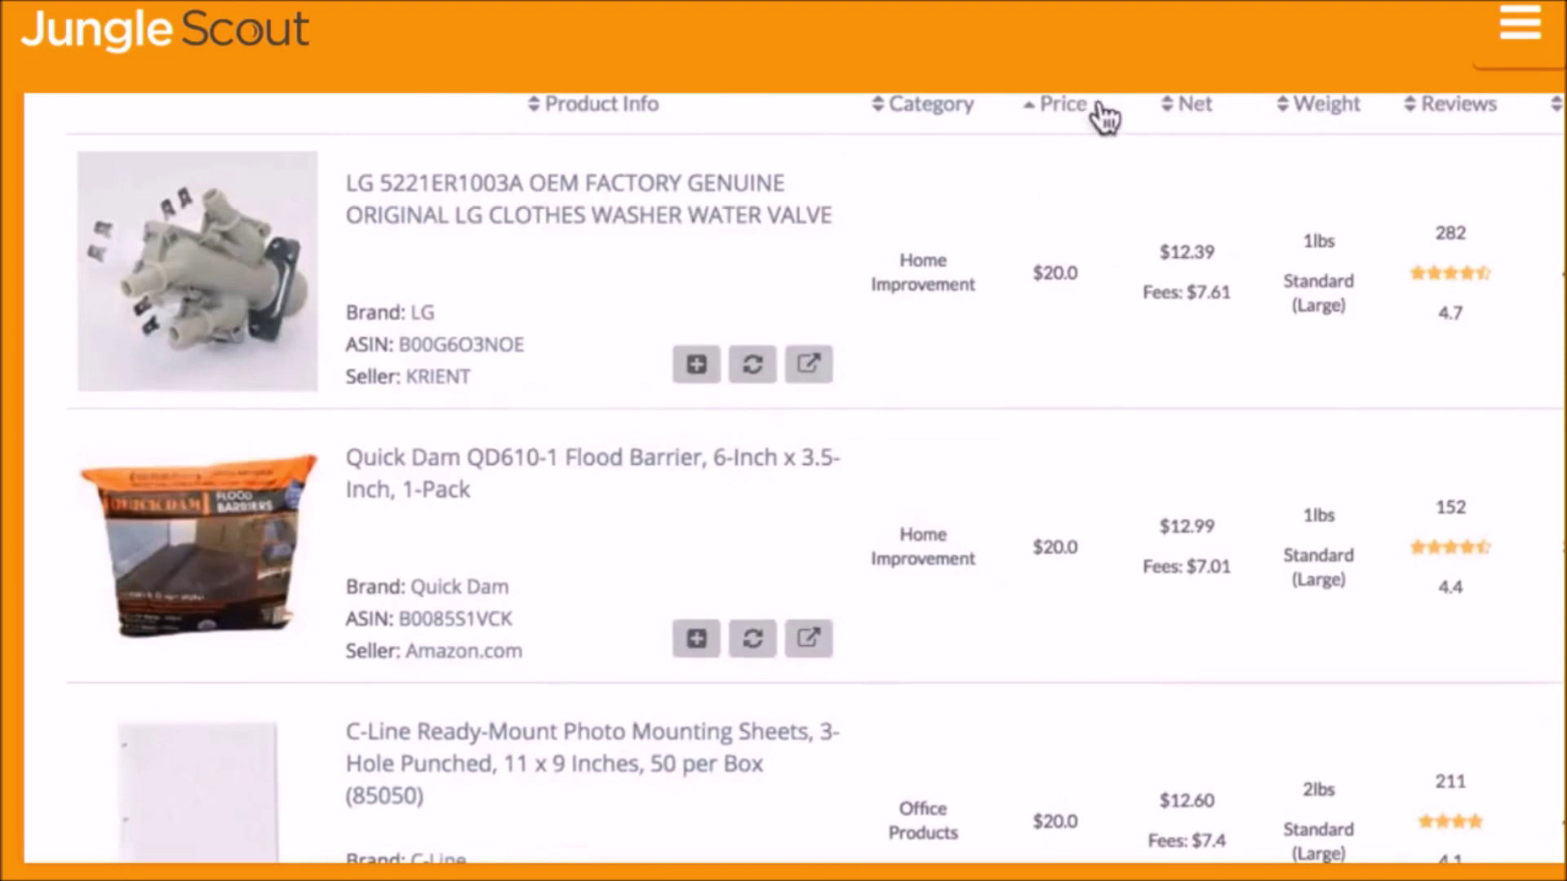
left_click(1056, 118)
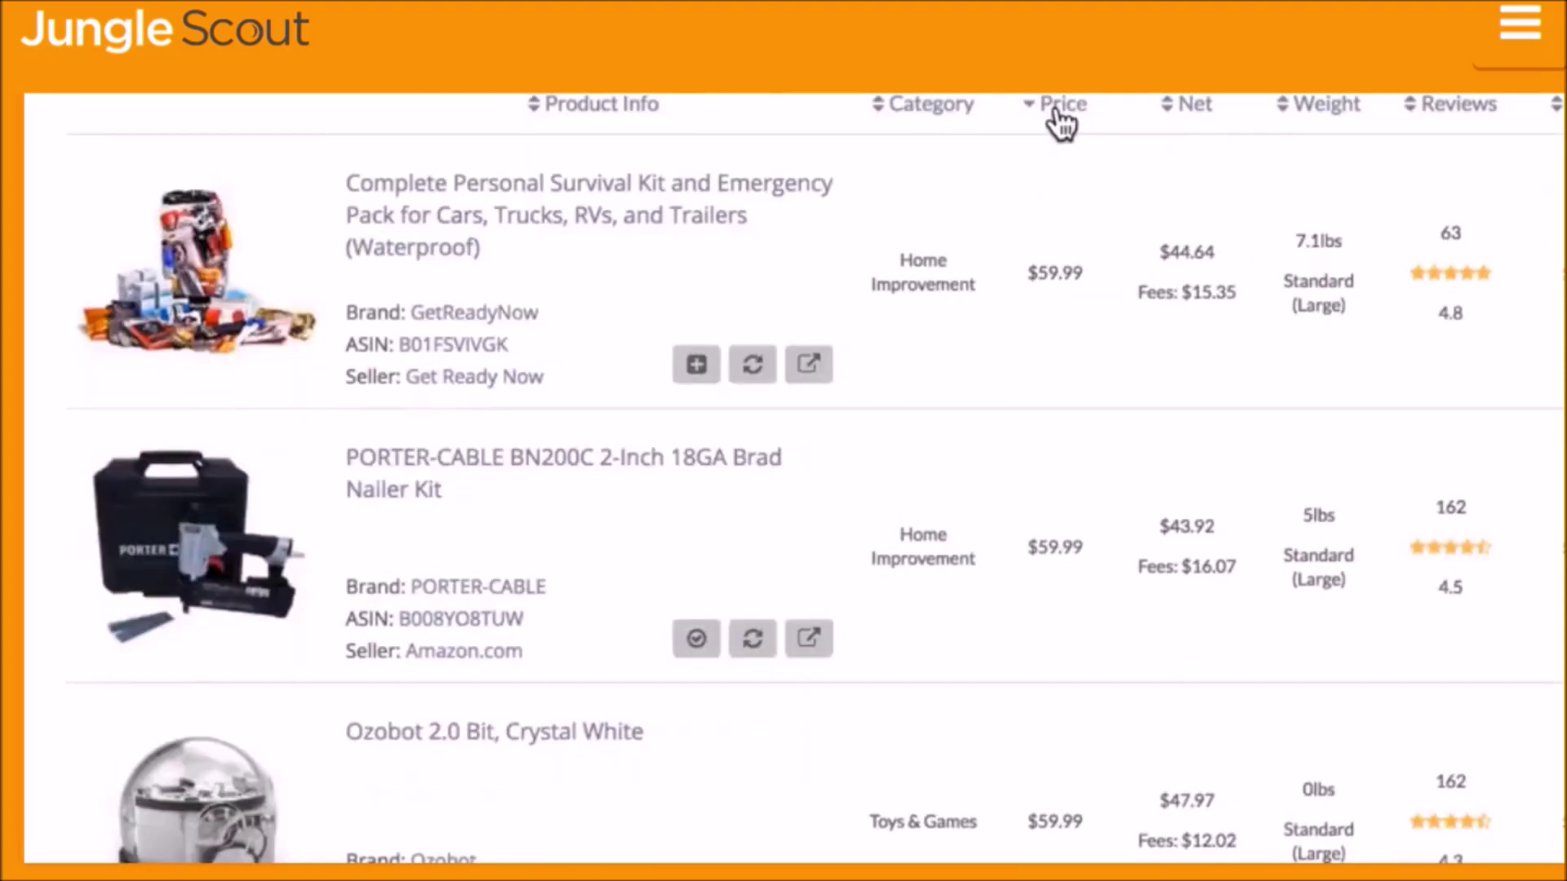
scroll(1061, 122, "down", 8)
scroll(1060, 122, "down", 4)
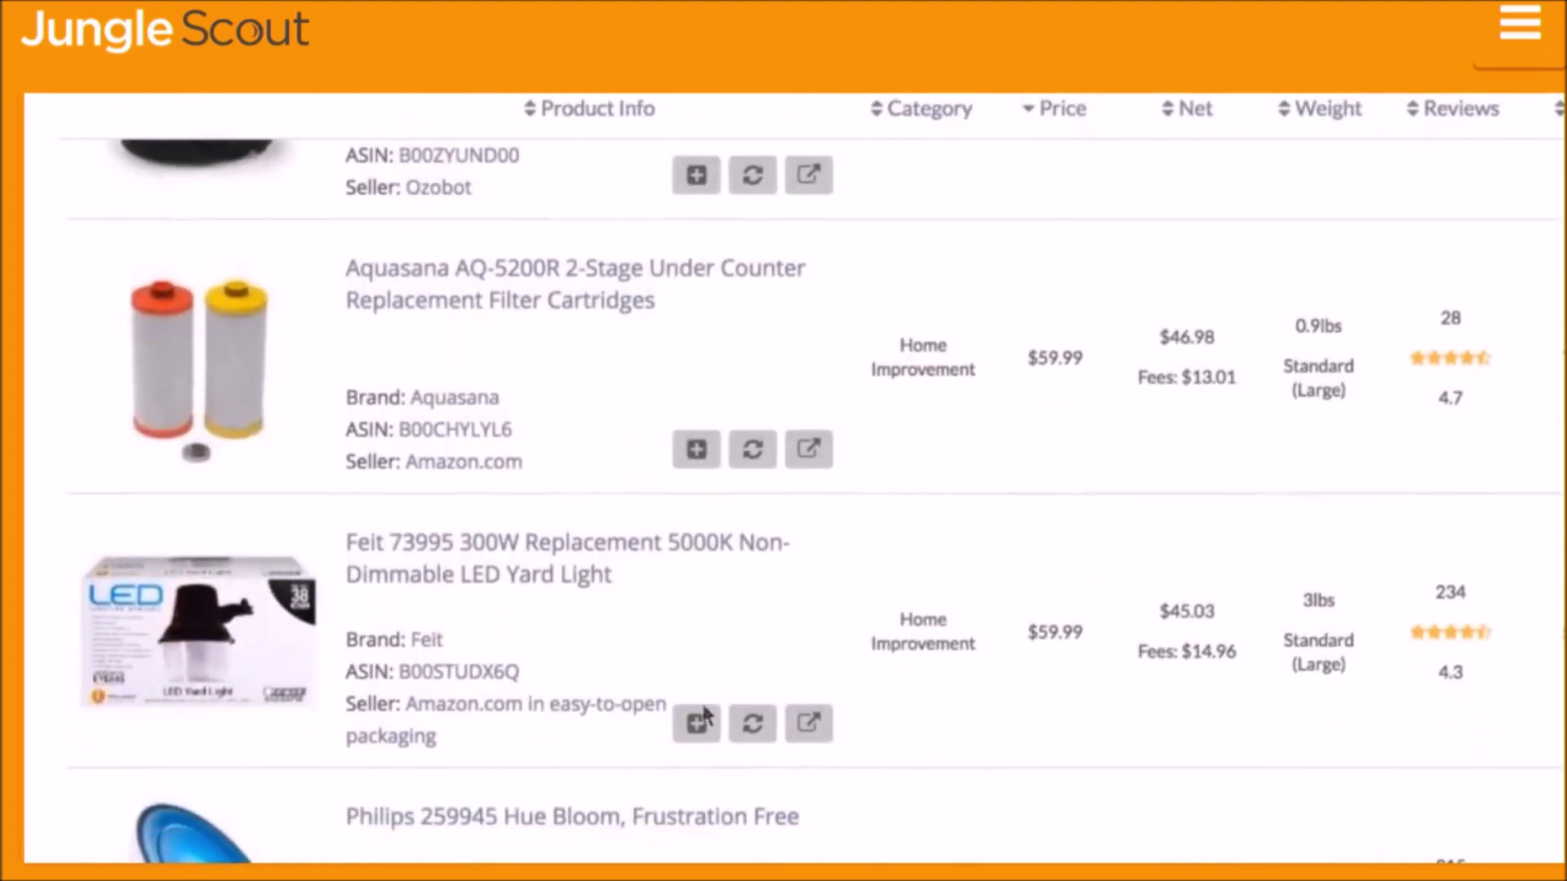
left_click(697, 722)
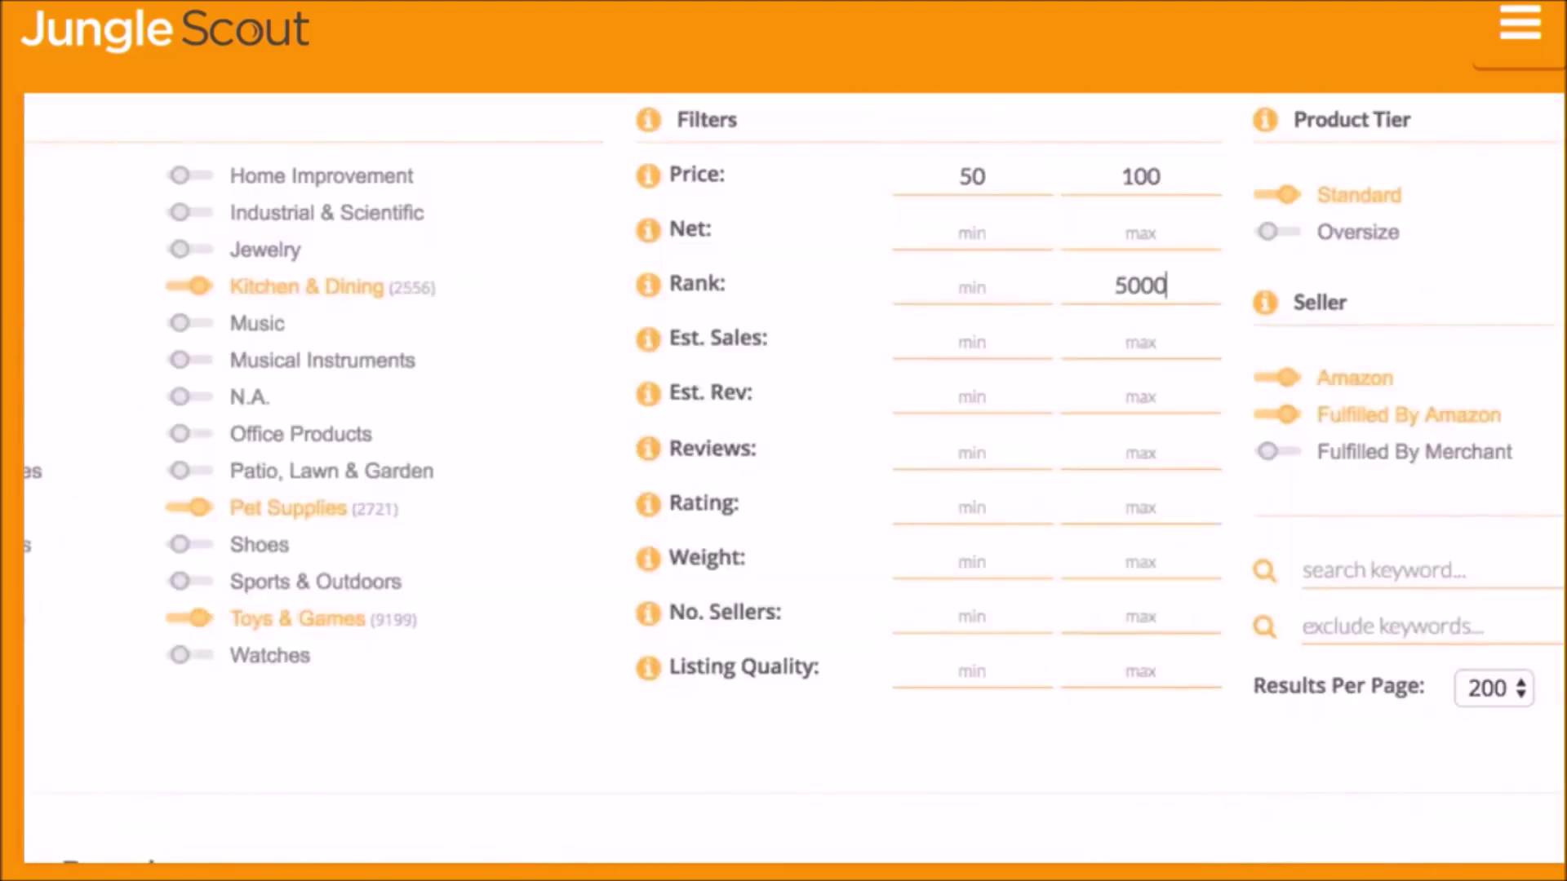
Set the minimum estimated sales to 200 and sort the resulting products by net, highest first.
key("Tab")
type("200")
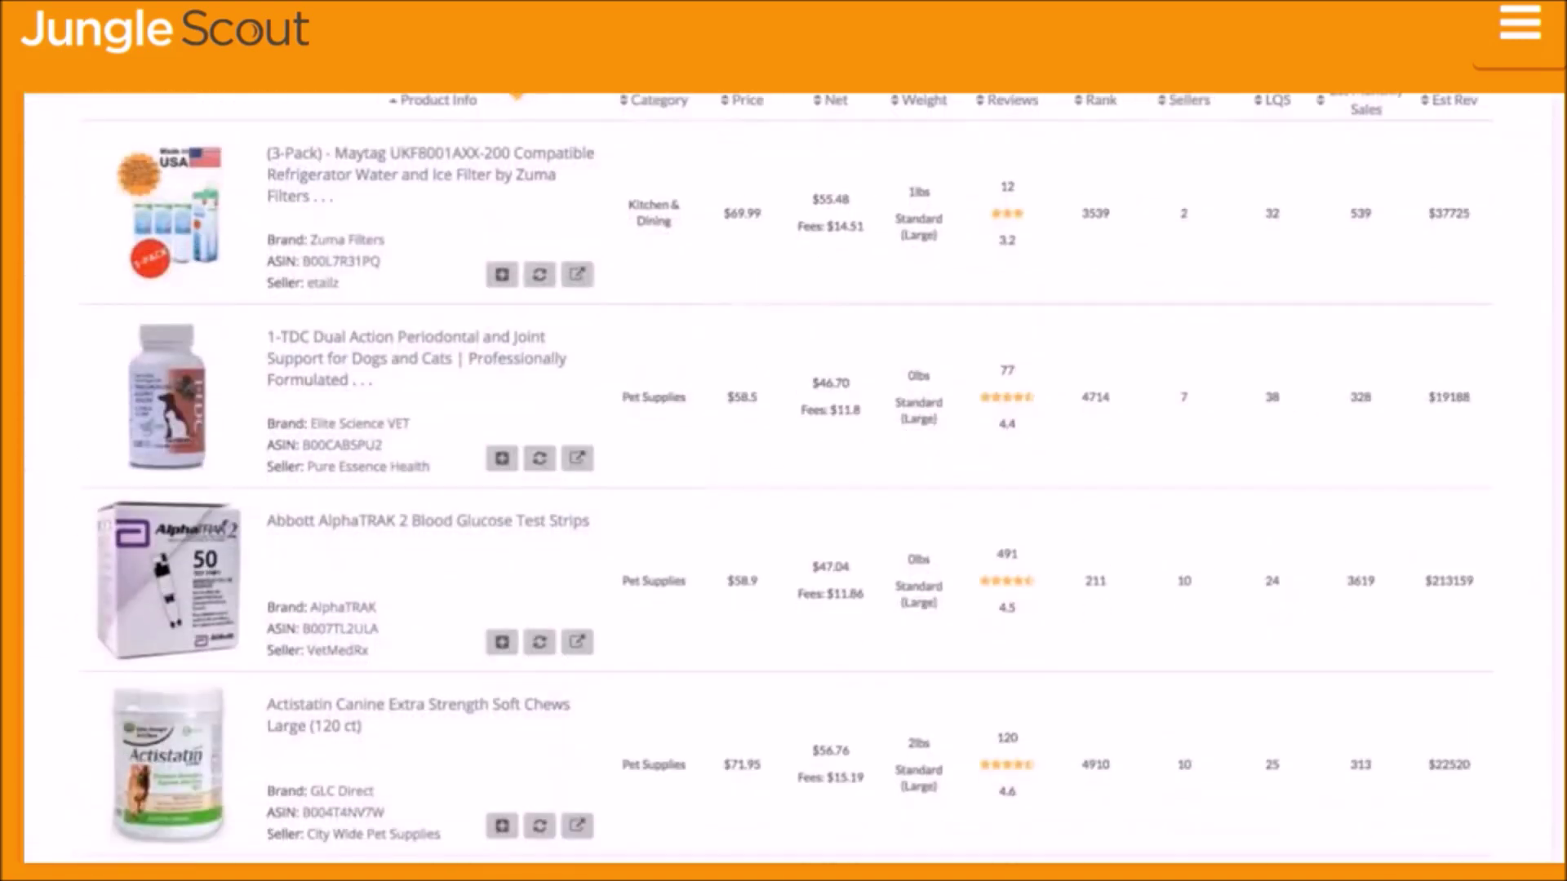
left_click(819, 108)
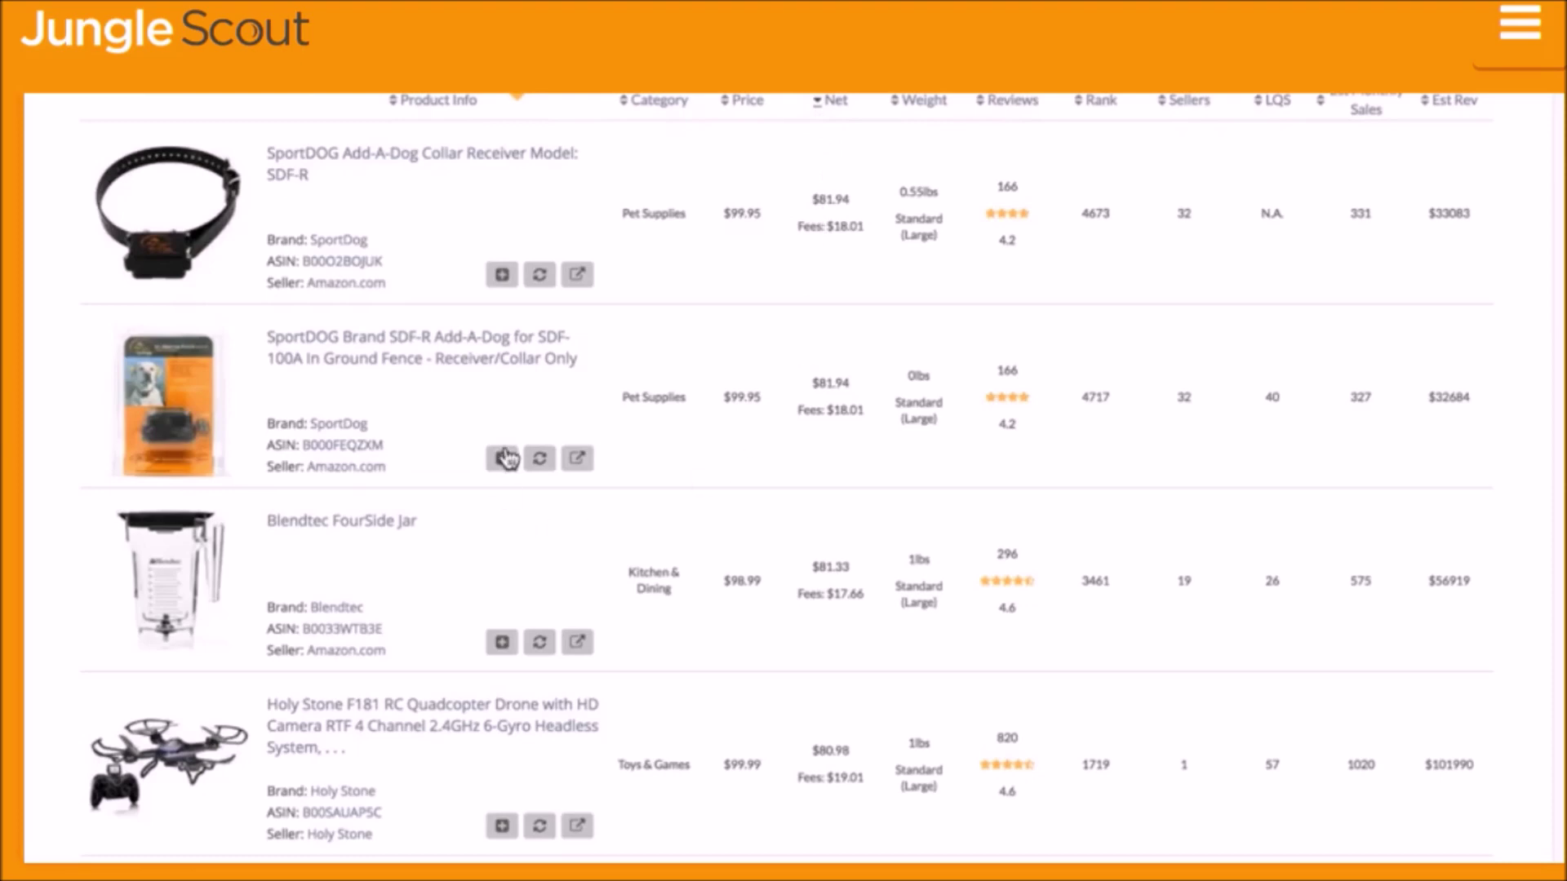
Play the Product Tracker demo and examine the daily data chart and additional details of Training Fins Adult 7-9.
scroll(506, 459, "down", 8)
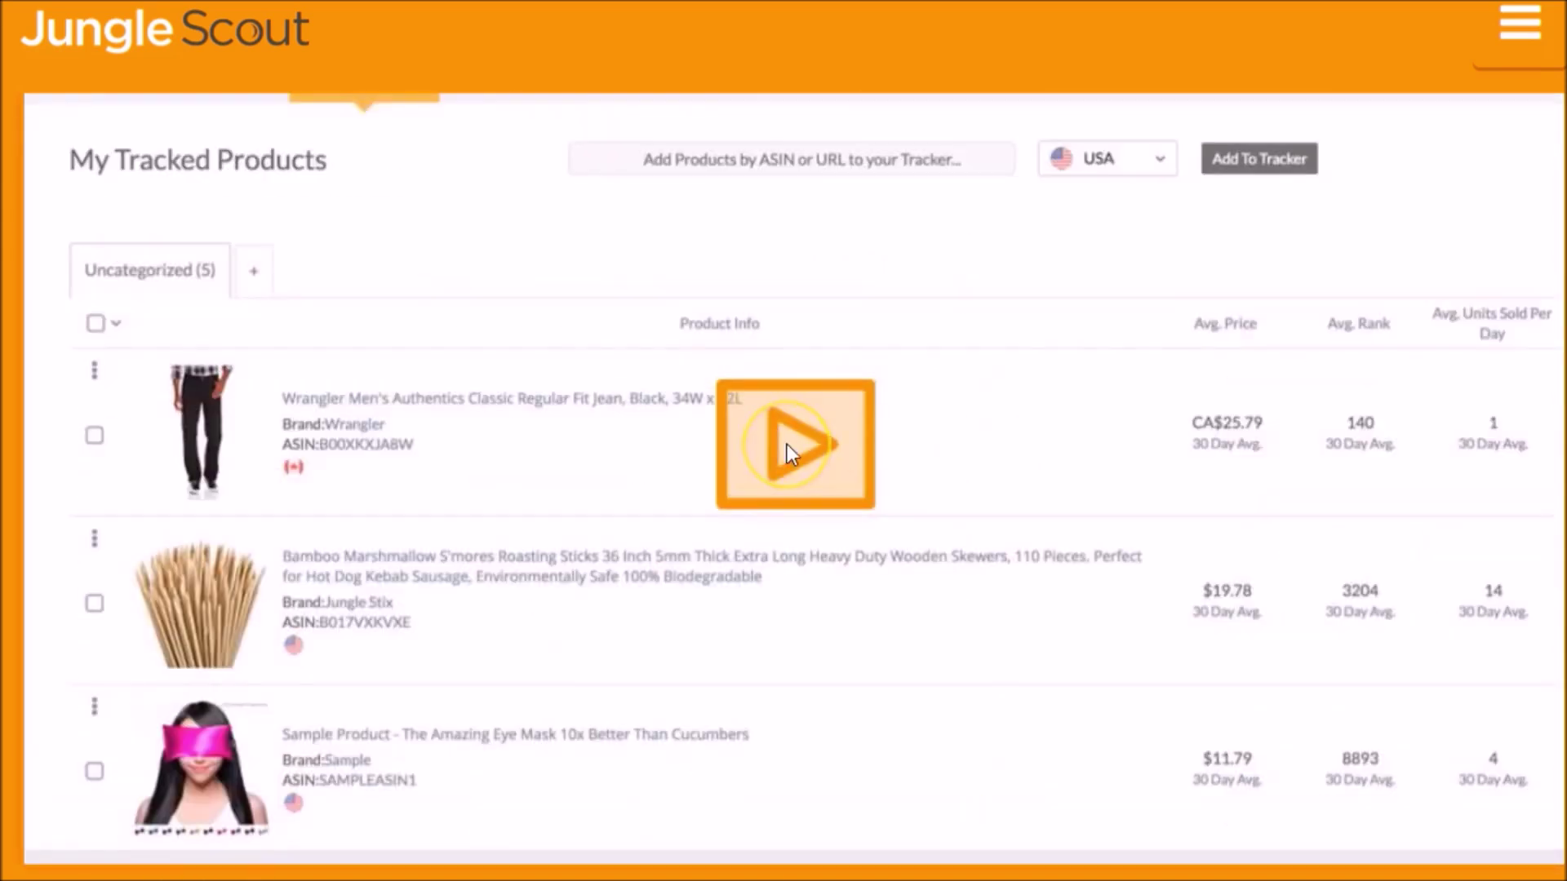
left_click(786, 445)
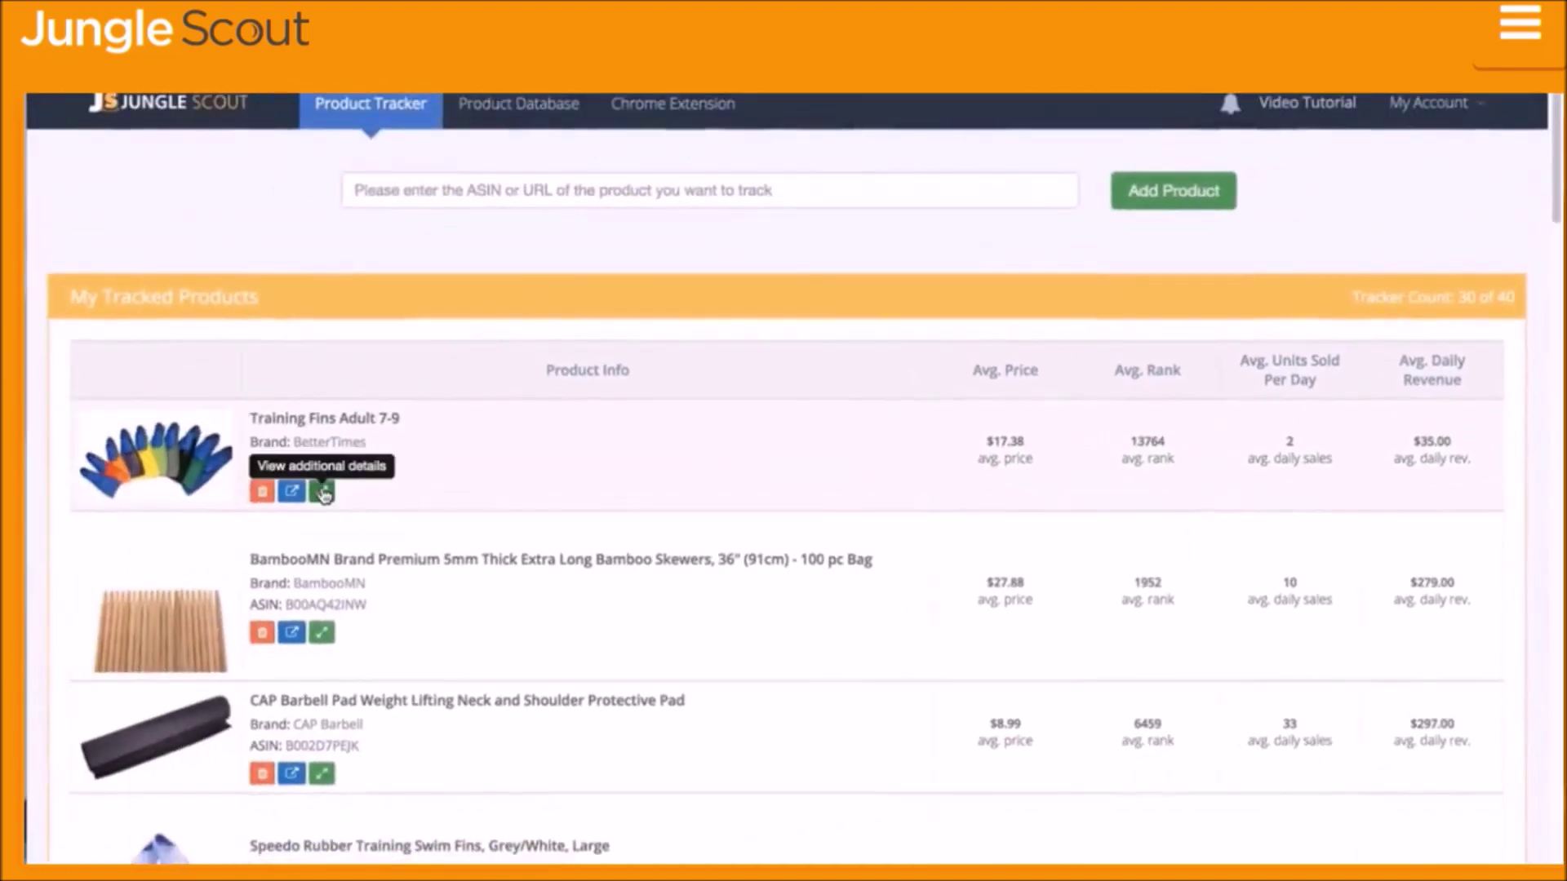
left_click(322, 492)
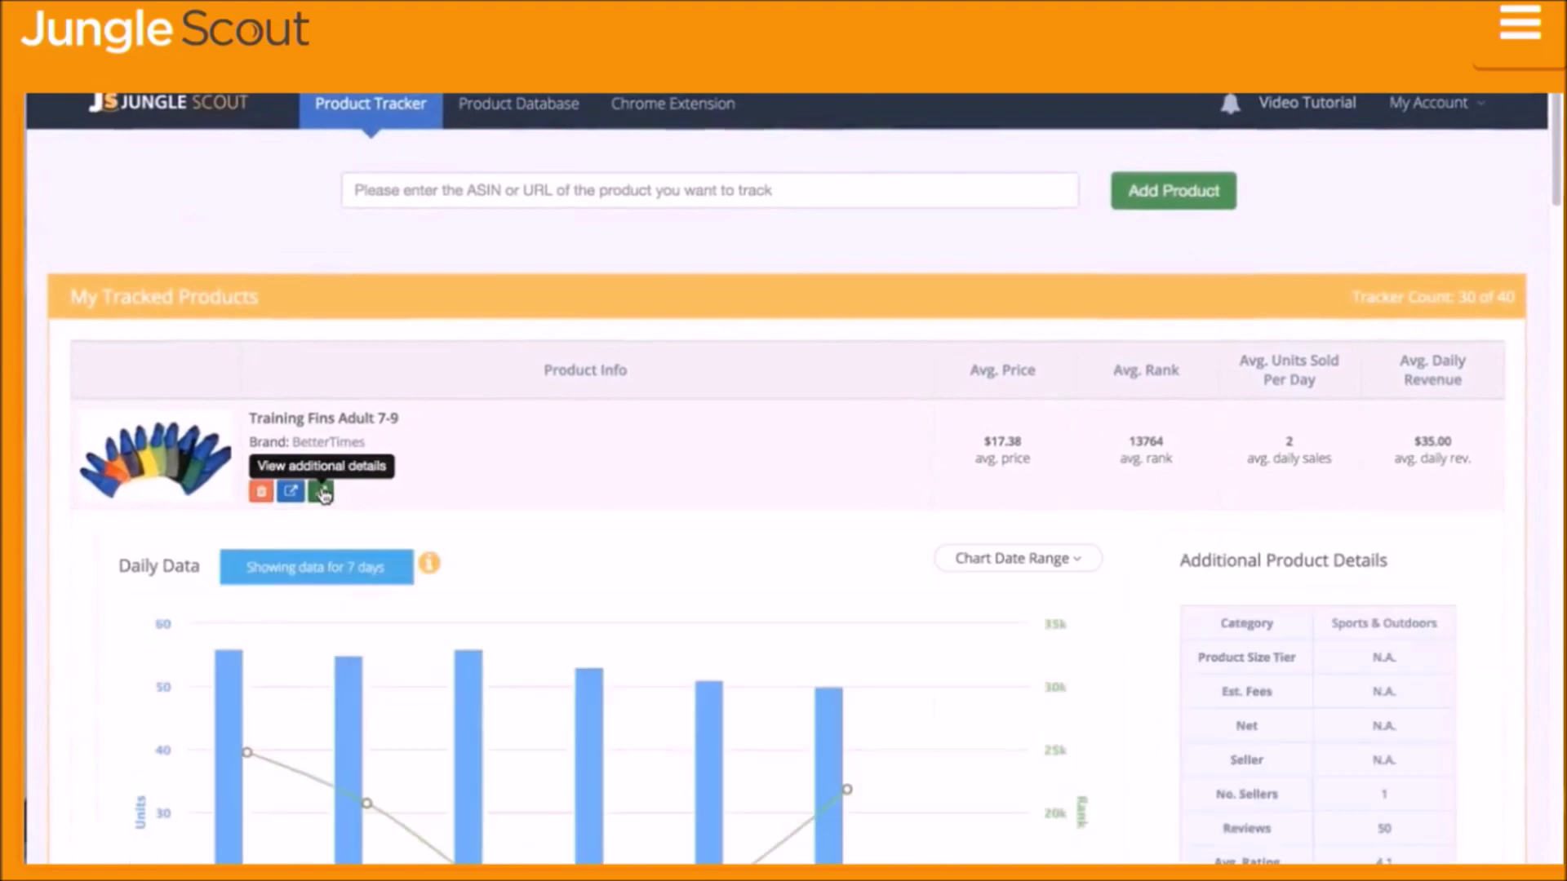
scroll(335, 571, "down", 2)
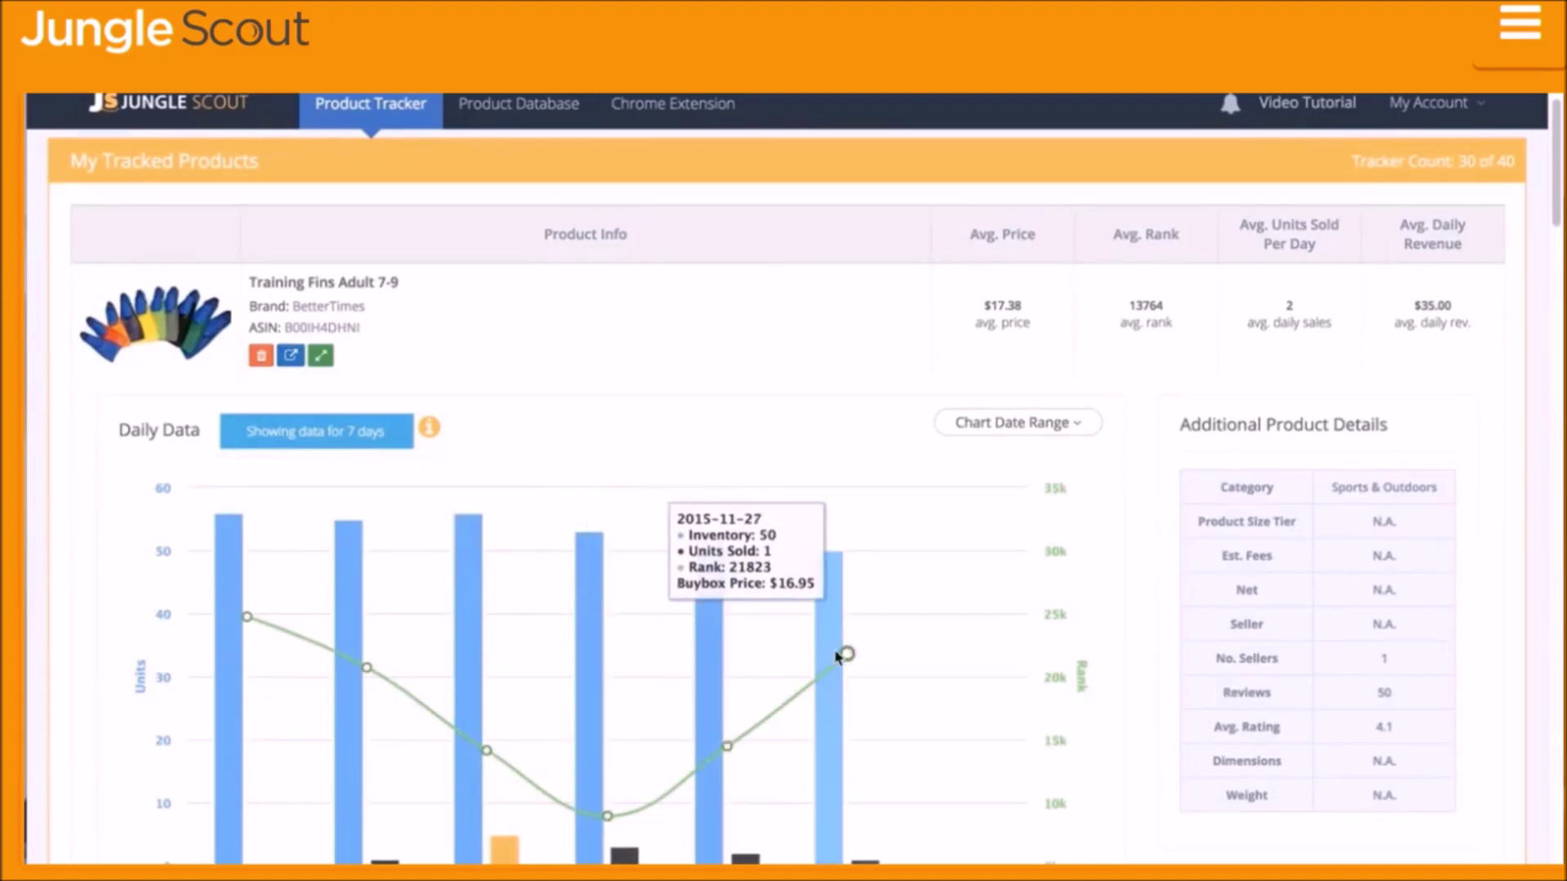
left_click(321, 354)
scroll(324, 363, "up", 3)
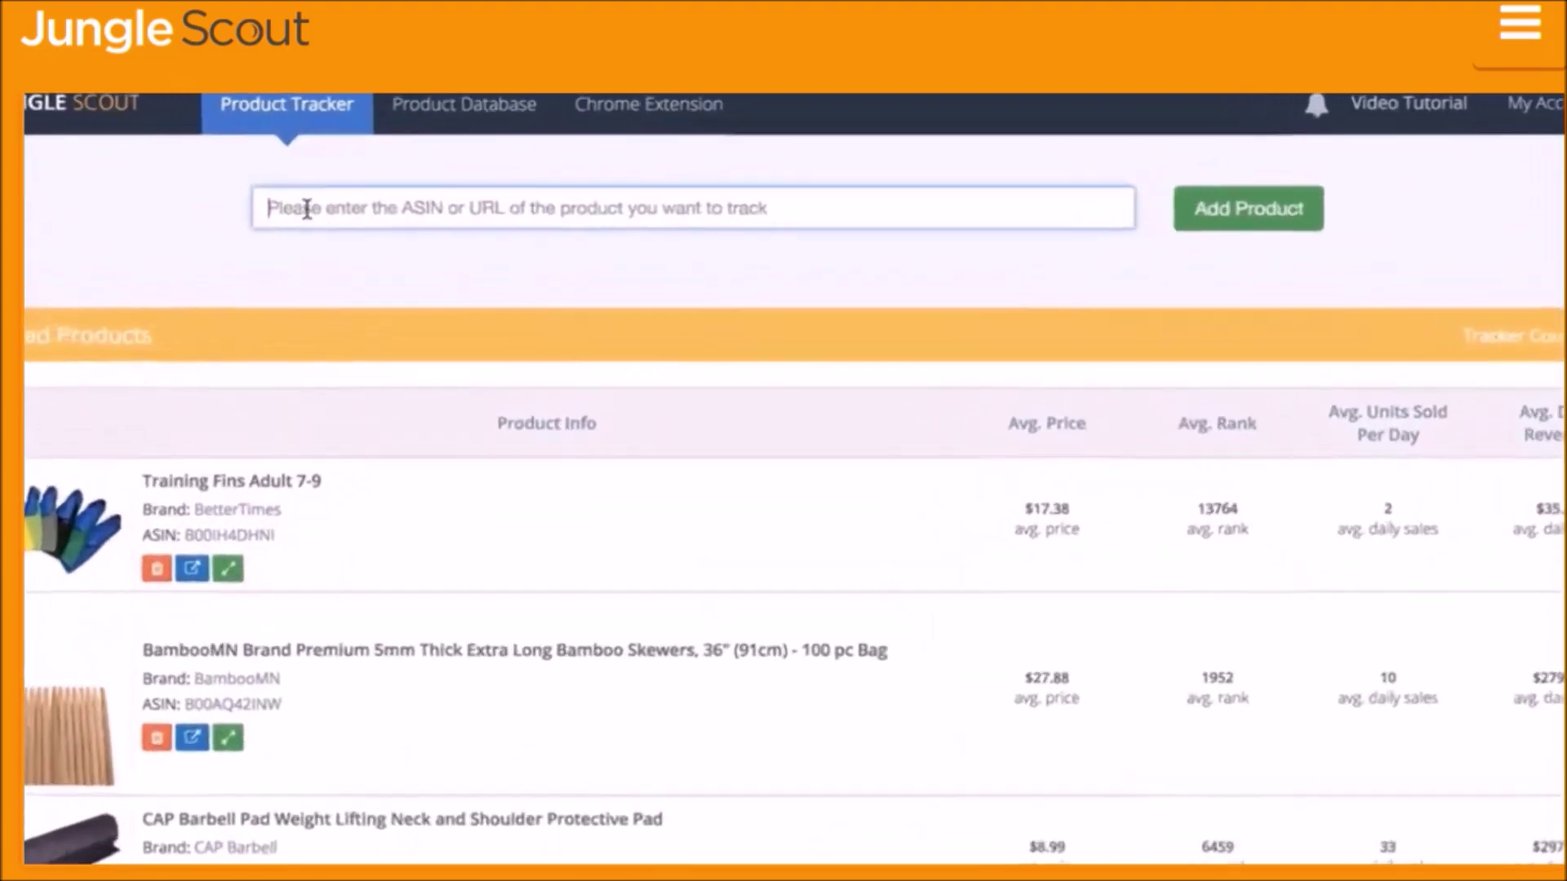
Enter ASIN B00A4FL7NK as the product to track in the Product Tracker.
left_click(389, 187)
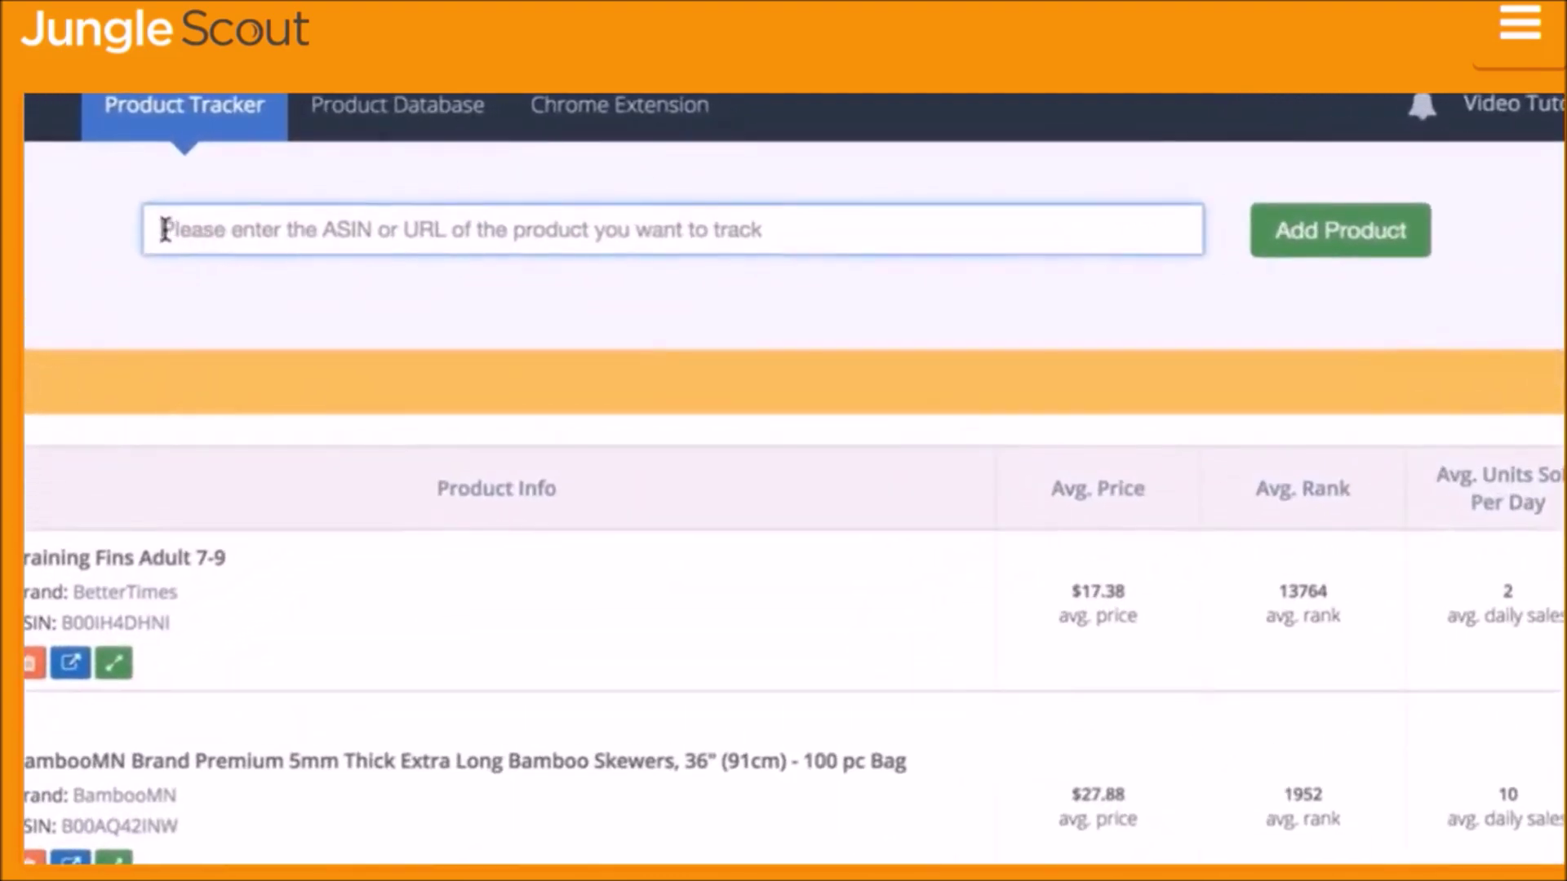
type("B00A4F")
type("L7NK")
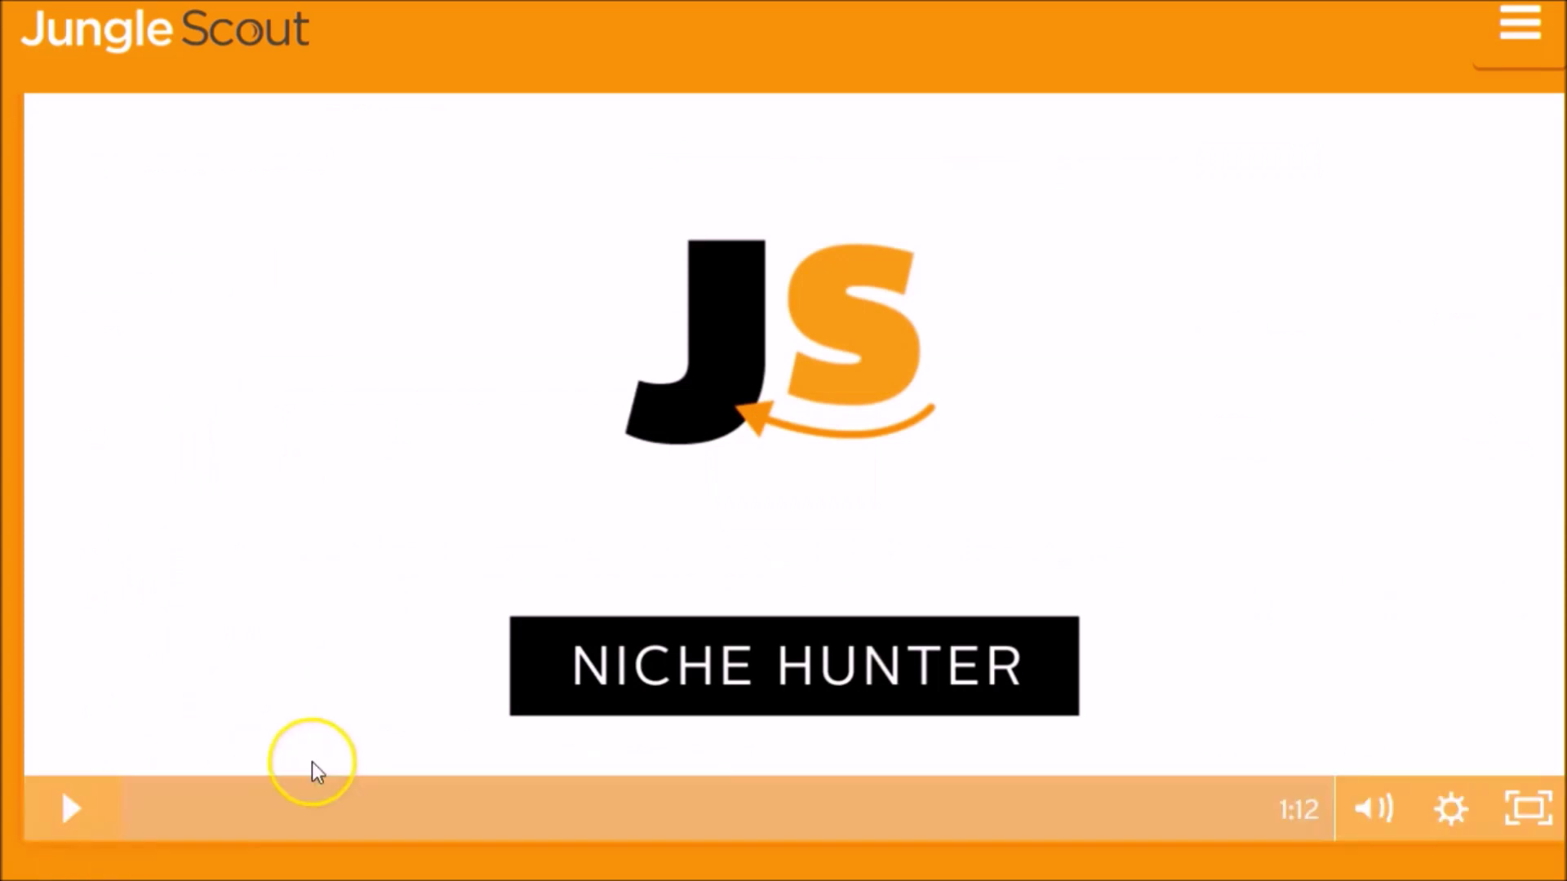
Play the Niche Hunter demo and filter the niches to Grocery & Gourmet Food and Pet Supplies.
left_click(72, 807)
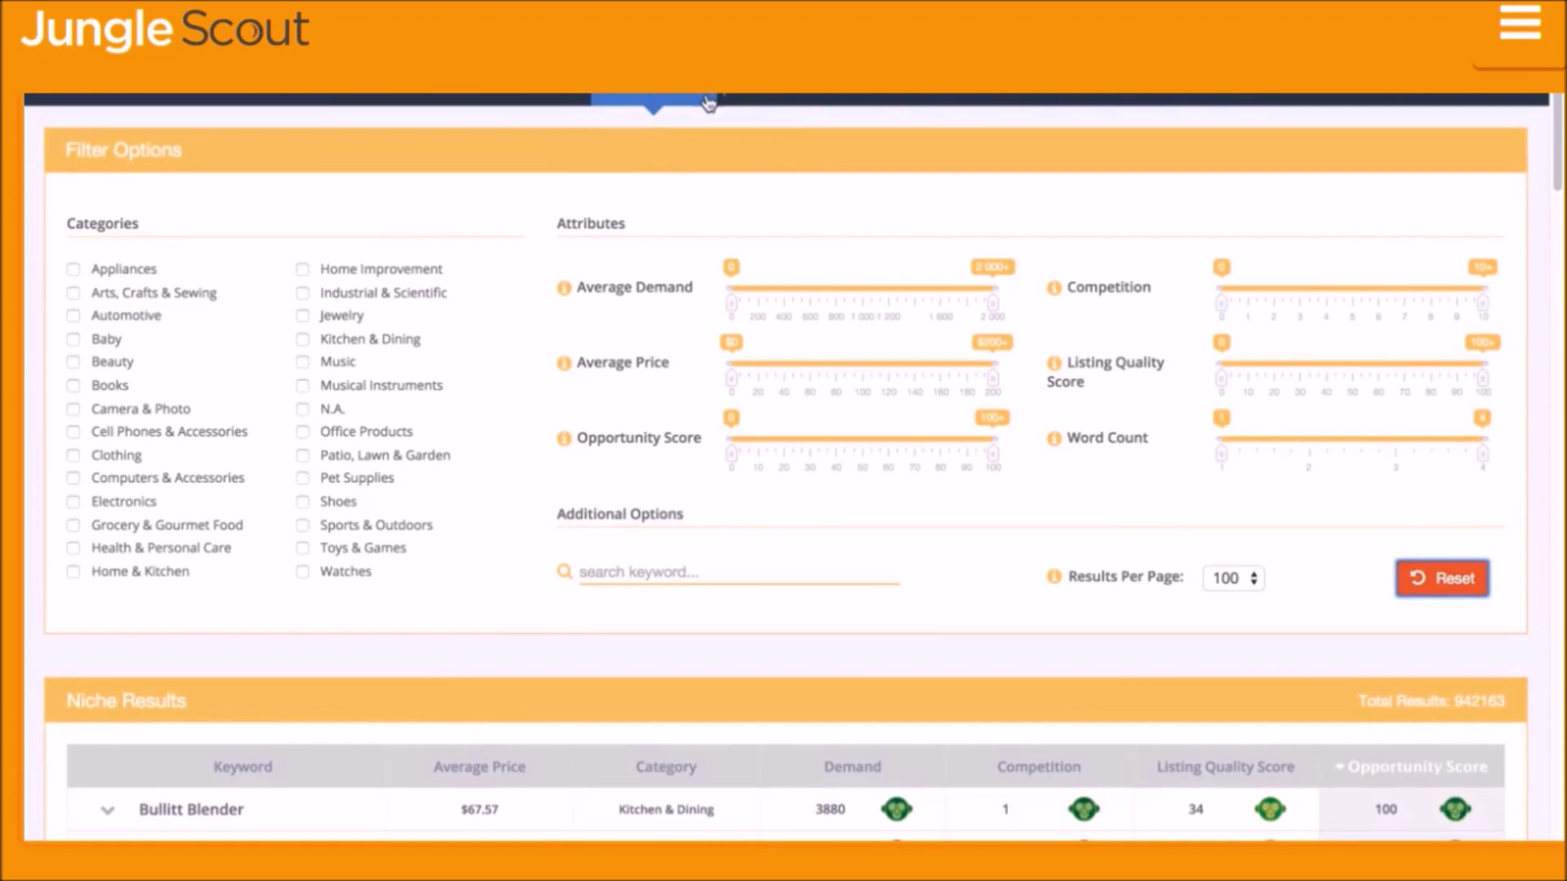
left_click(73, 527)
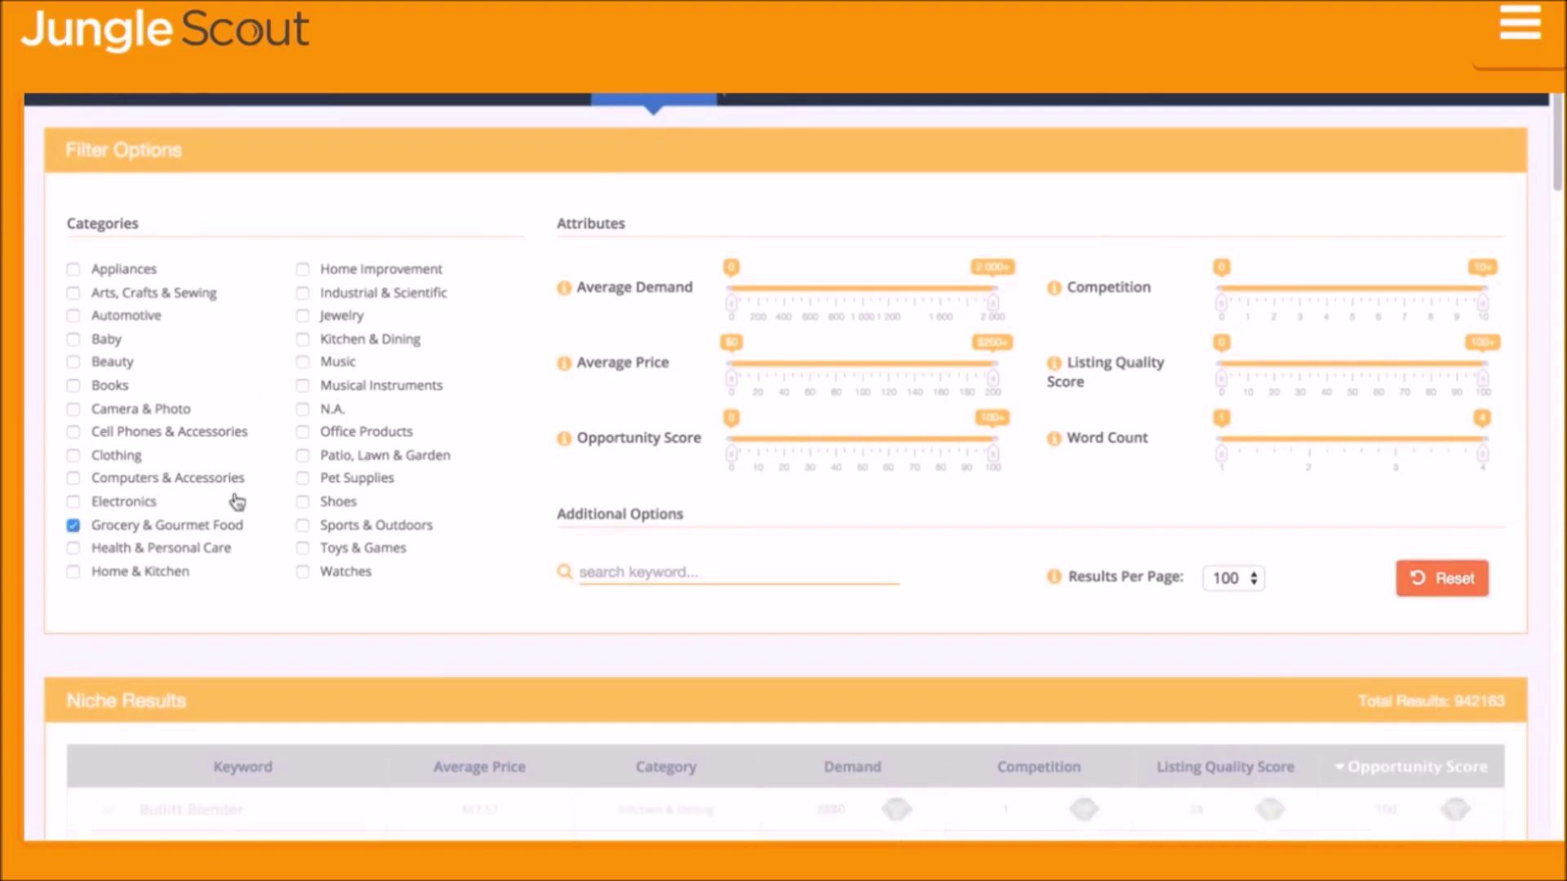
left_click(303, 480)
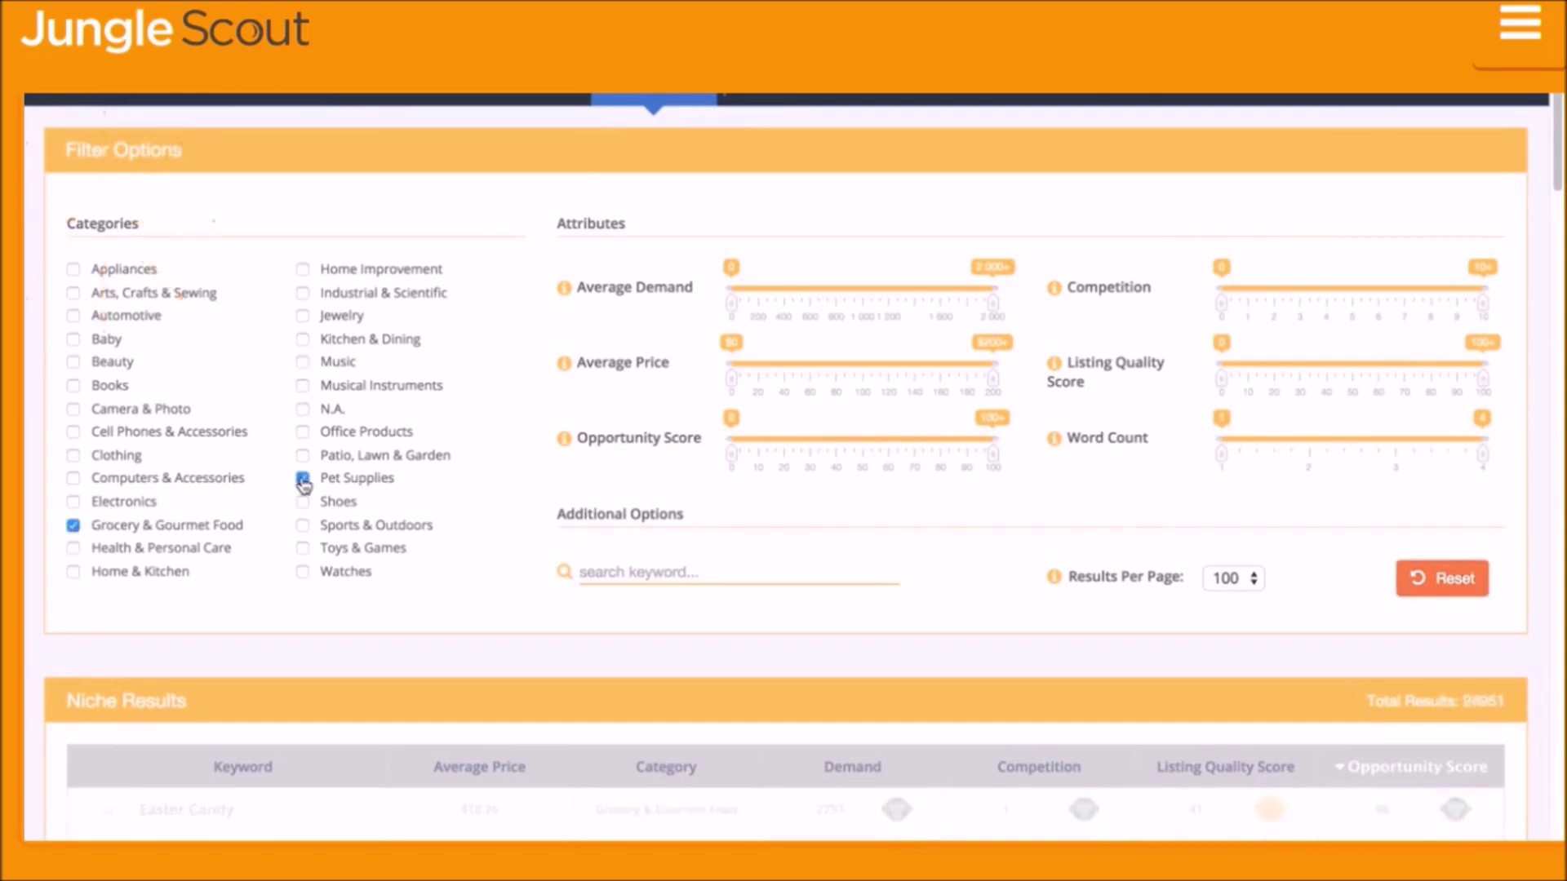
Limit average demand to about 865–1,600, minimum competition to 1 and average price to about $65–$142.
left_click_drag(731, 304, 843, 304)
left_click_drag(993, 303, 943, 303)
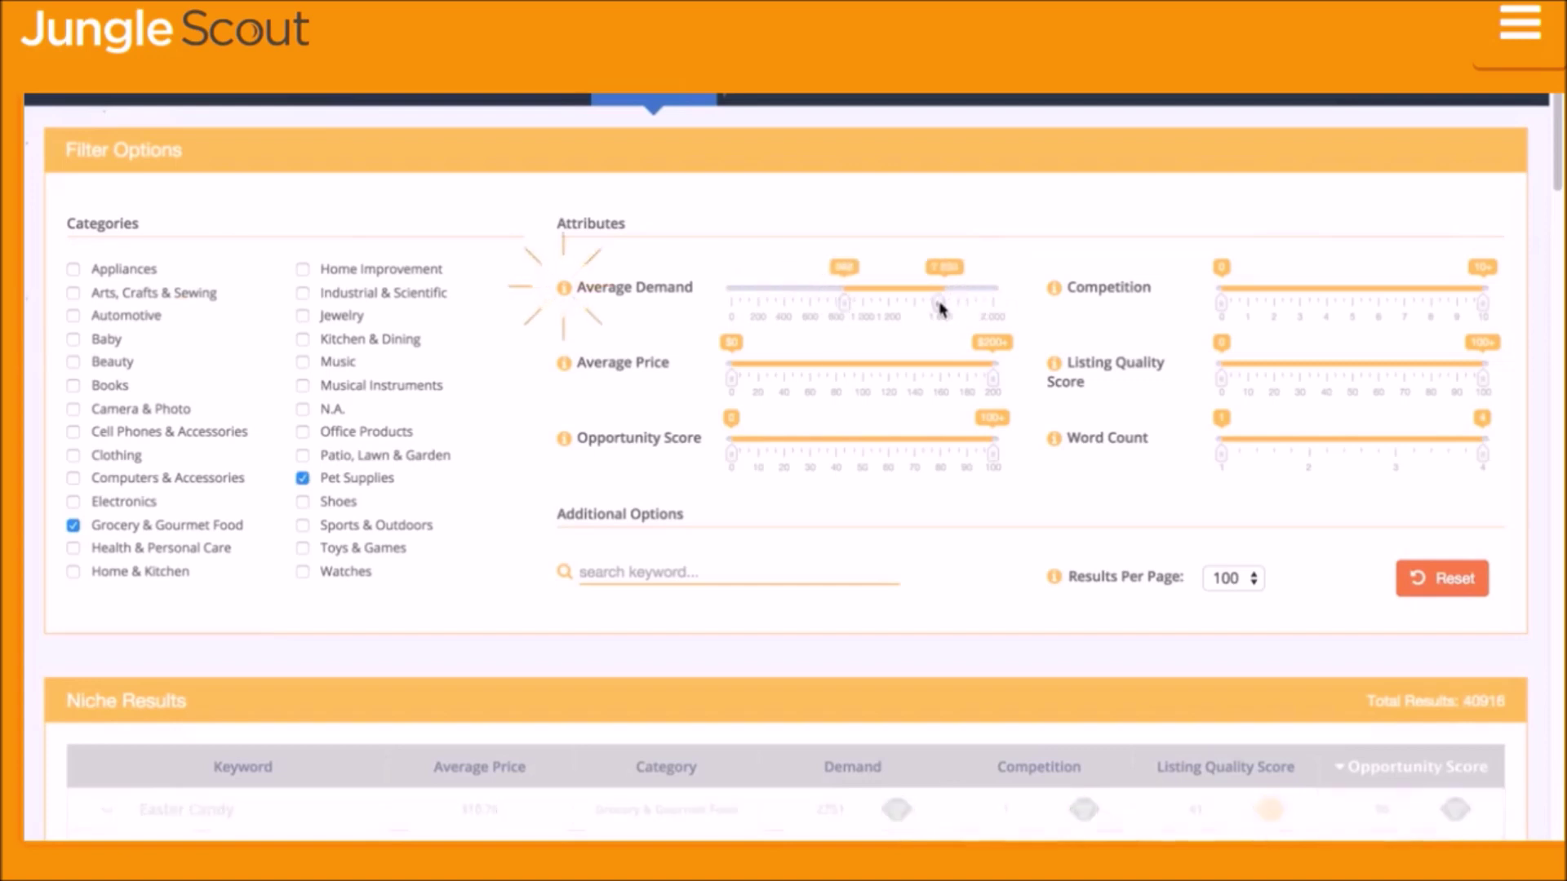
left_click_drag(1223, 306, 1245, 307)
left_click_drag(732, 379, 813, 378)
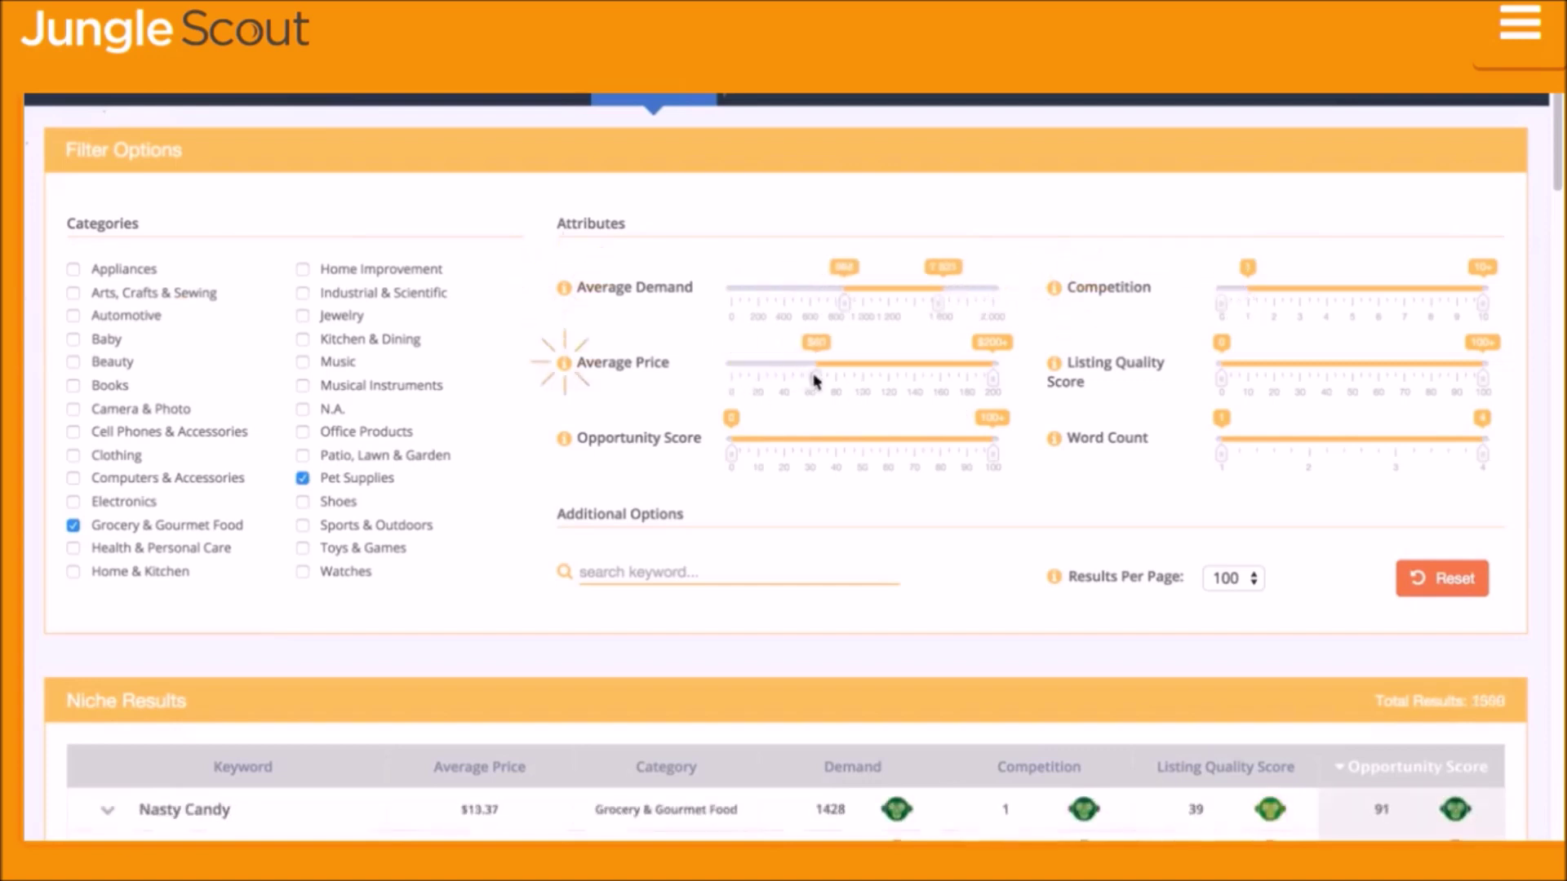
left_click_drag(993, 379, 916, 380)
Set minimum listing quality to about 31, opportunity score to about 21–81 and minimum word count to 2, and review the niche results.
left_click_drag(1221, 380, 1303, 379)
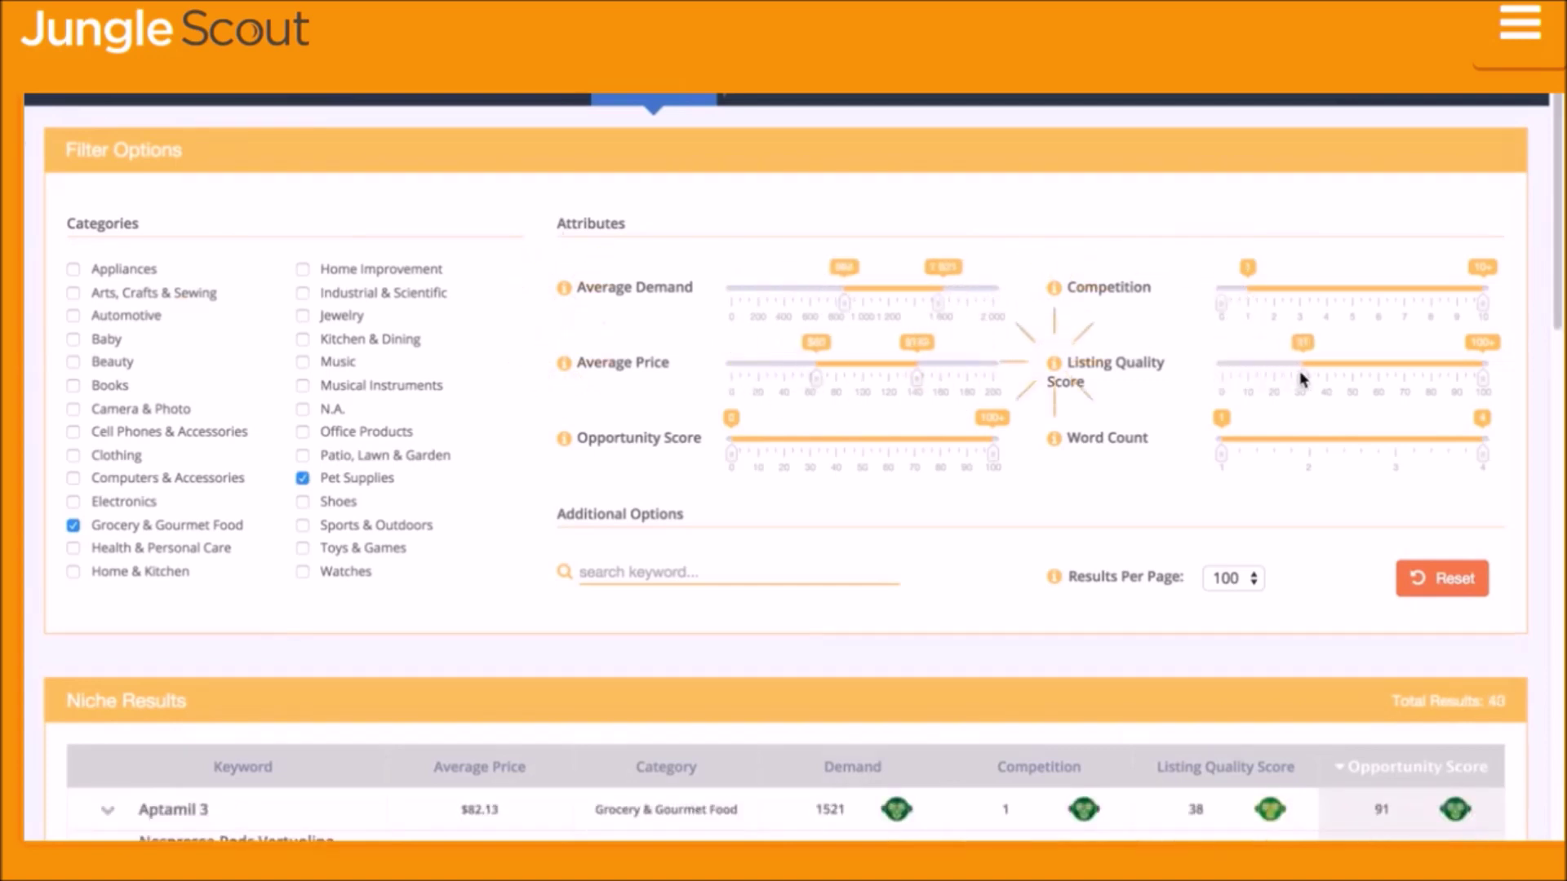
left_click_drag(731, 455, 785, 454)
left_click_drag(993, 454, 942, 455)
left_click_drag(1222, 454, 1308, 454)
scroll(1310, 453, "down", 3)
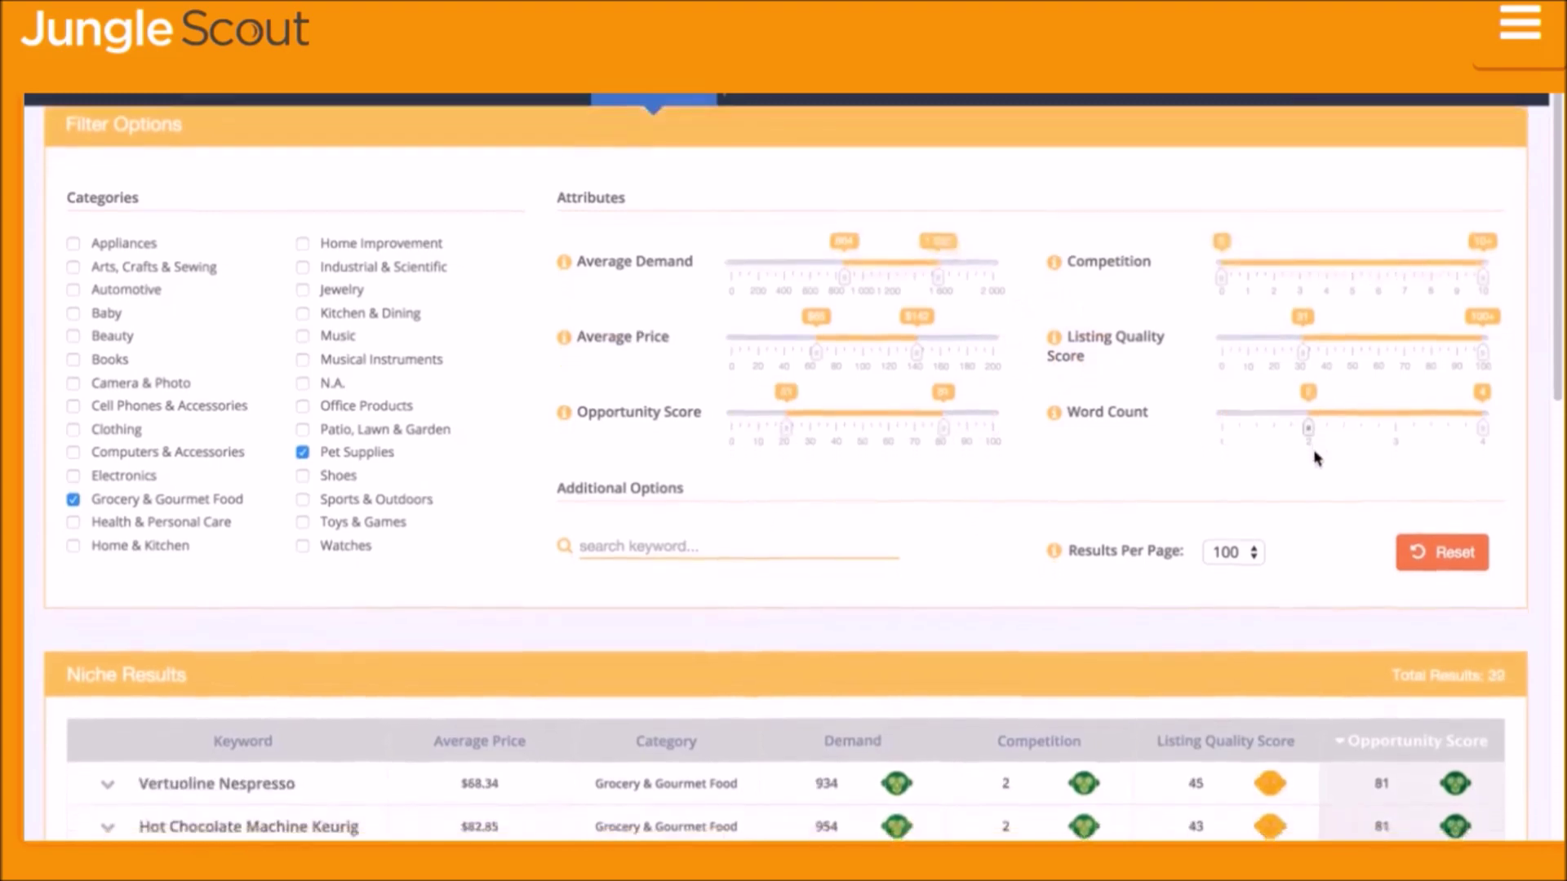
scroll(1313, 457, "down", 4)
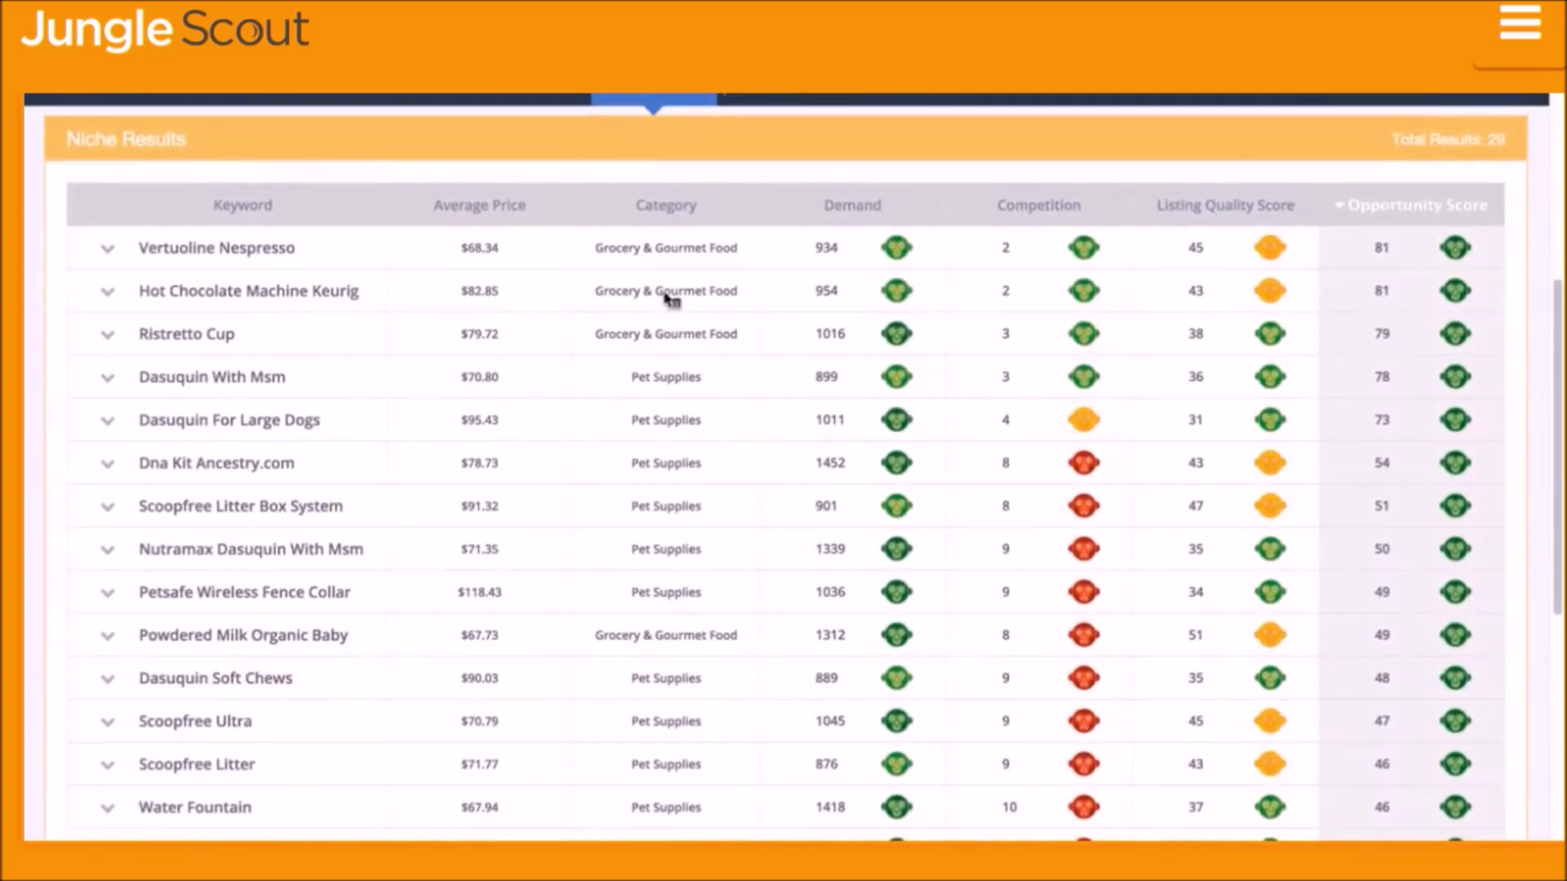
left_click(216, 144)
left_click(195, 384)
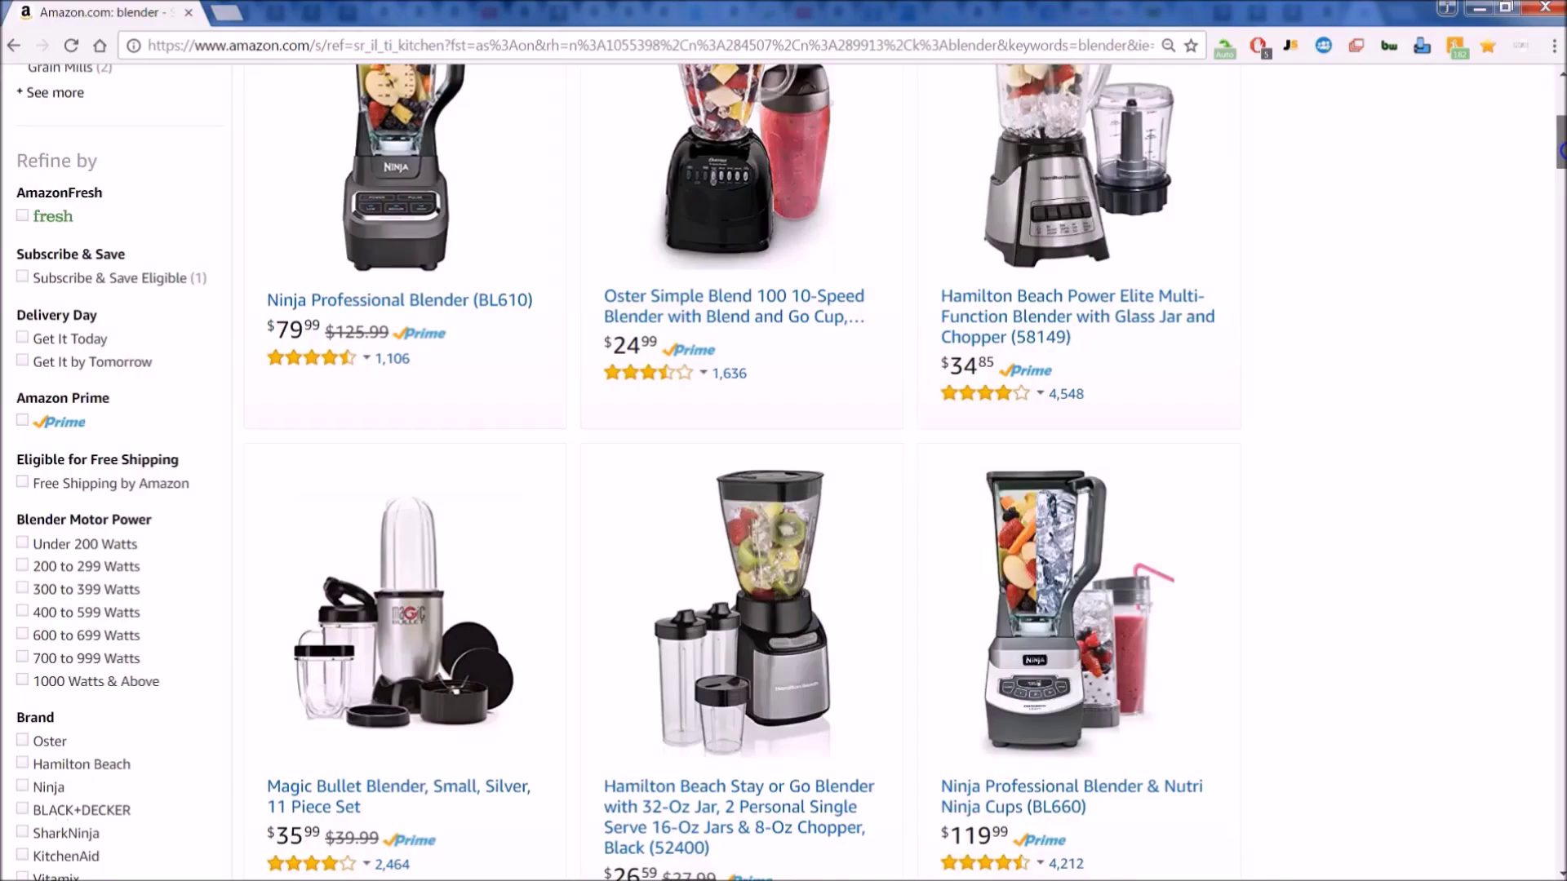
Browse Amazon's blender search results in Small Appliances, checking the listings' prices, ratings and review counts.
scroll(784, 456, "up", 4)
scroll(783, 473, "up", 3)
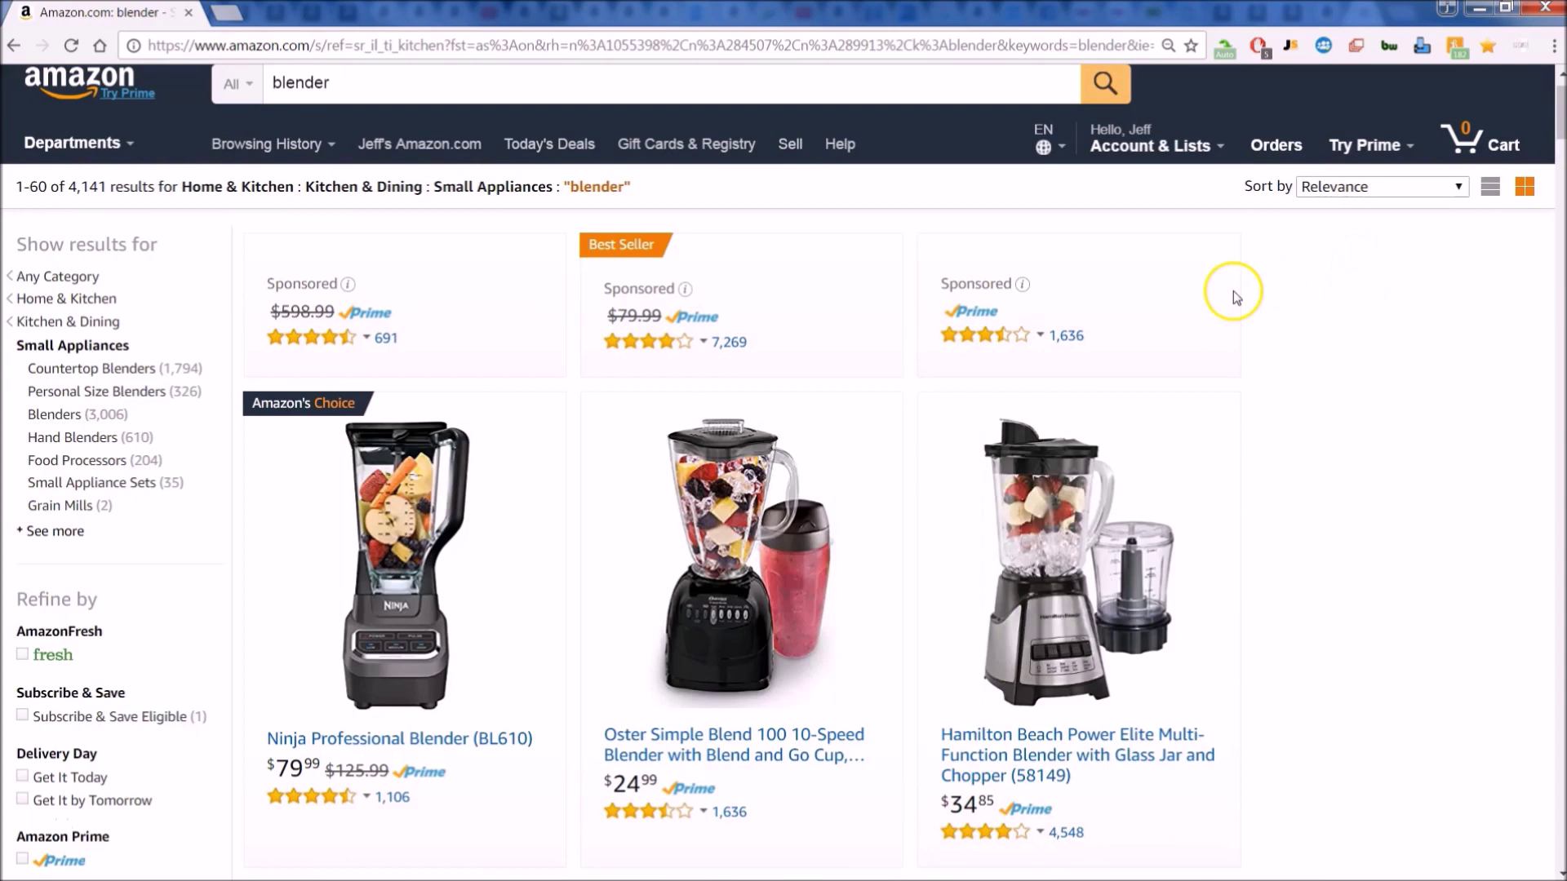
mouse_move(1040, 336)
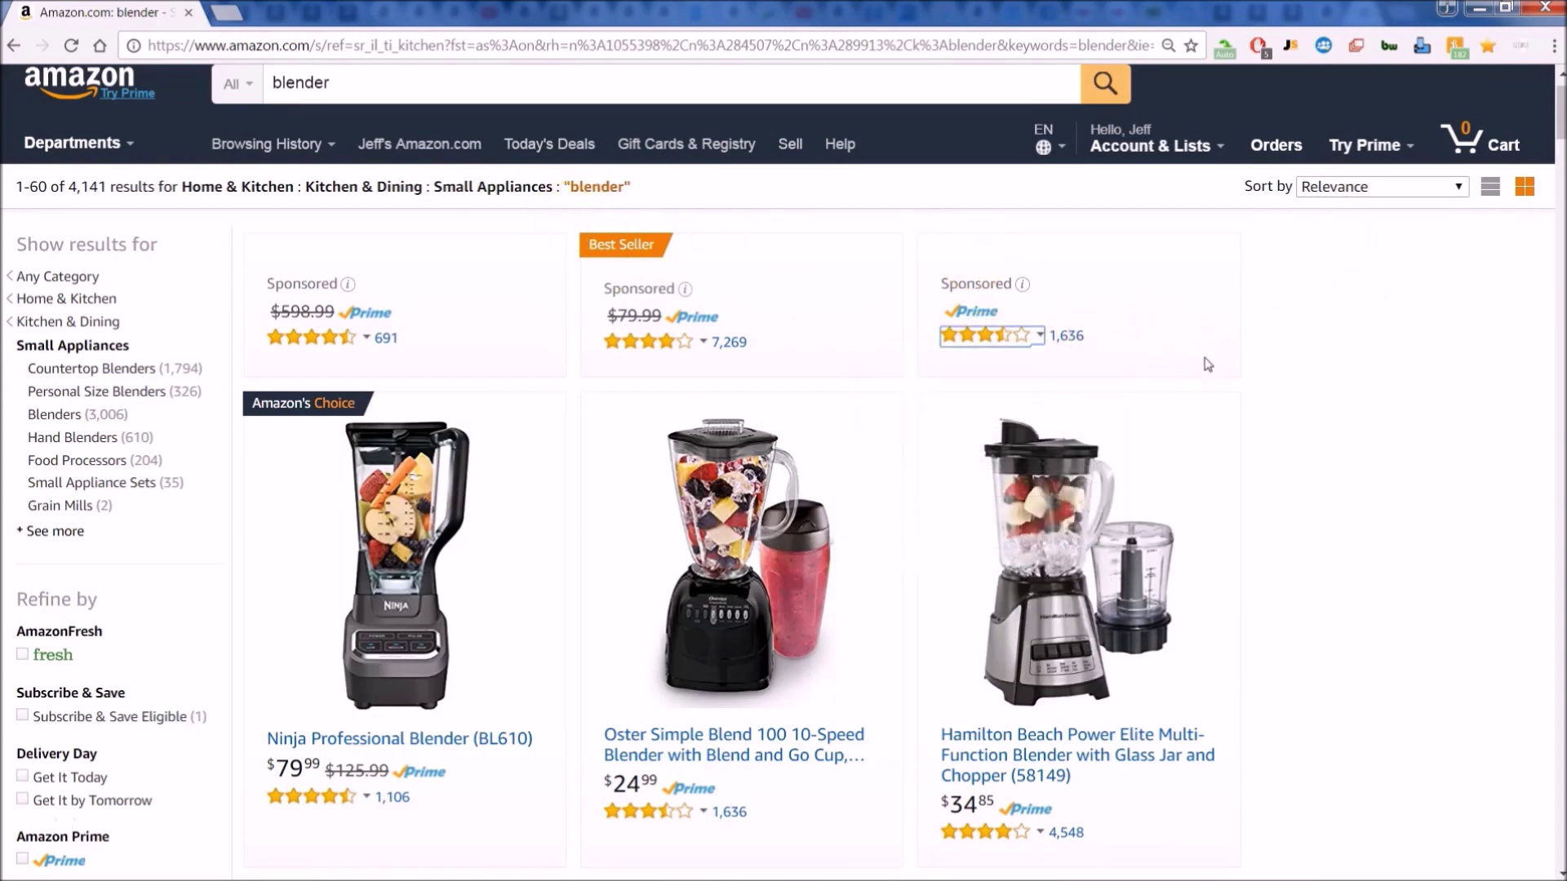
scroll(1208, 365, "down", 3)
scroll(1210, 382, "down", 5)
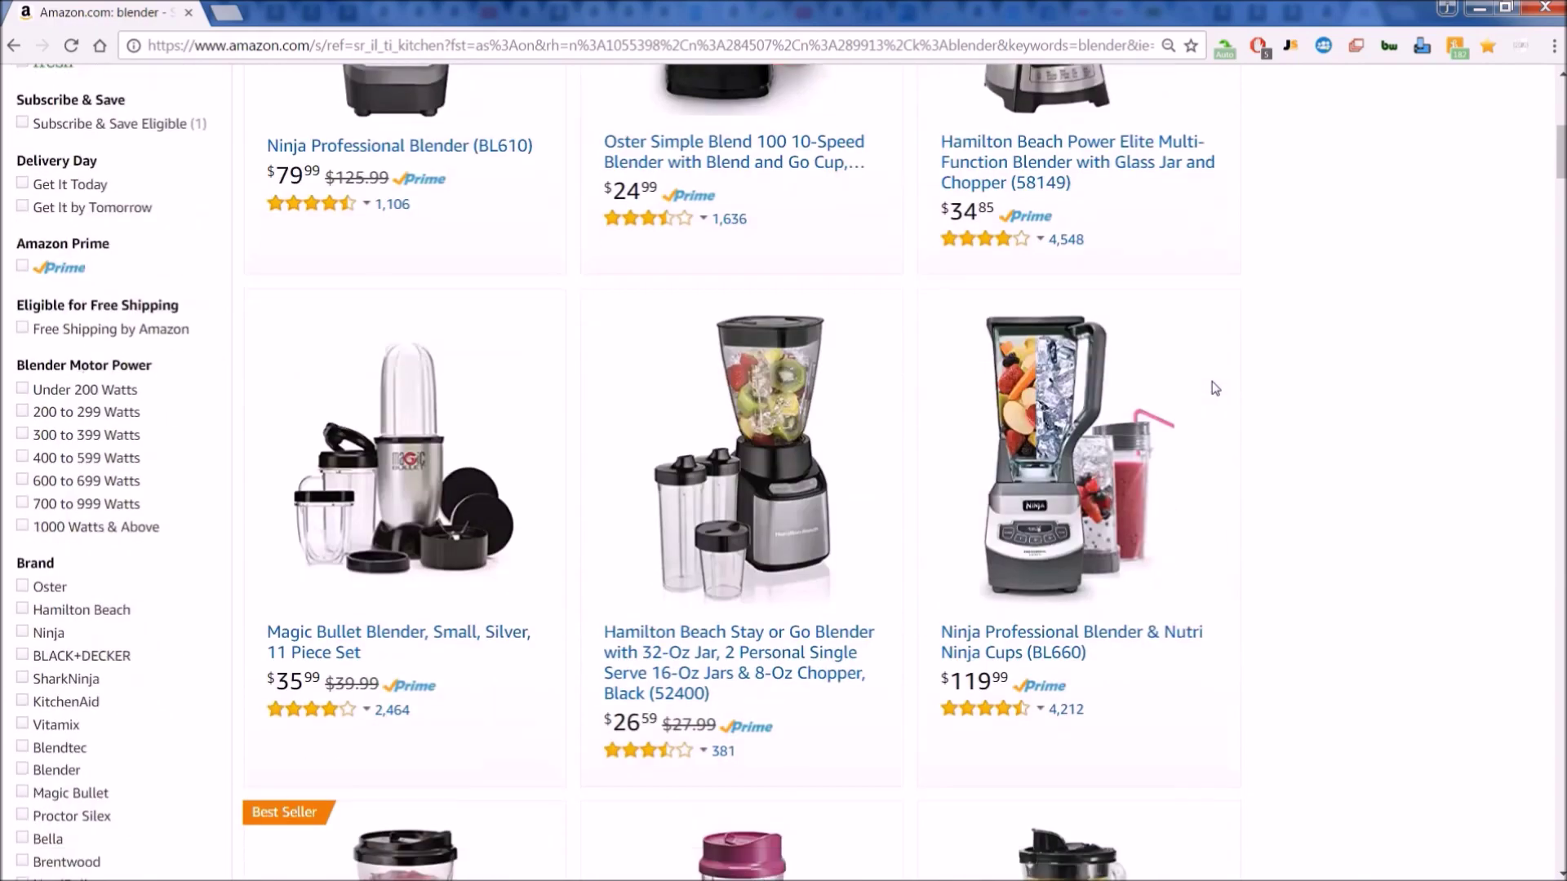
scroll(1287, 359, "down", 7)
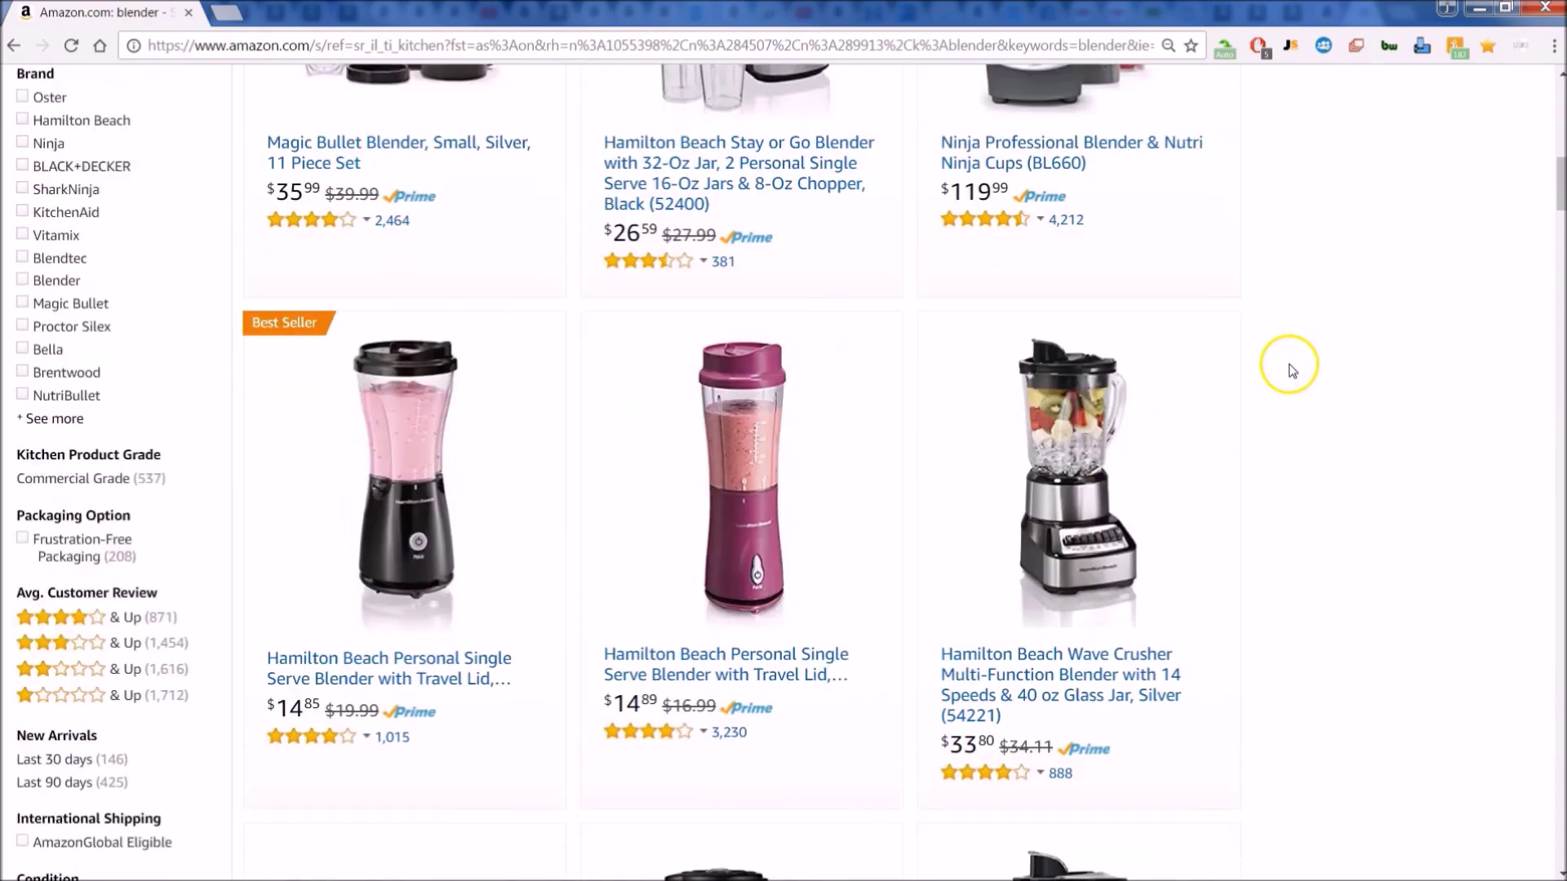
scroll(1393, 343, "up", 15)
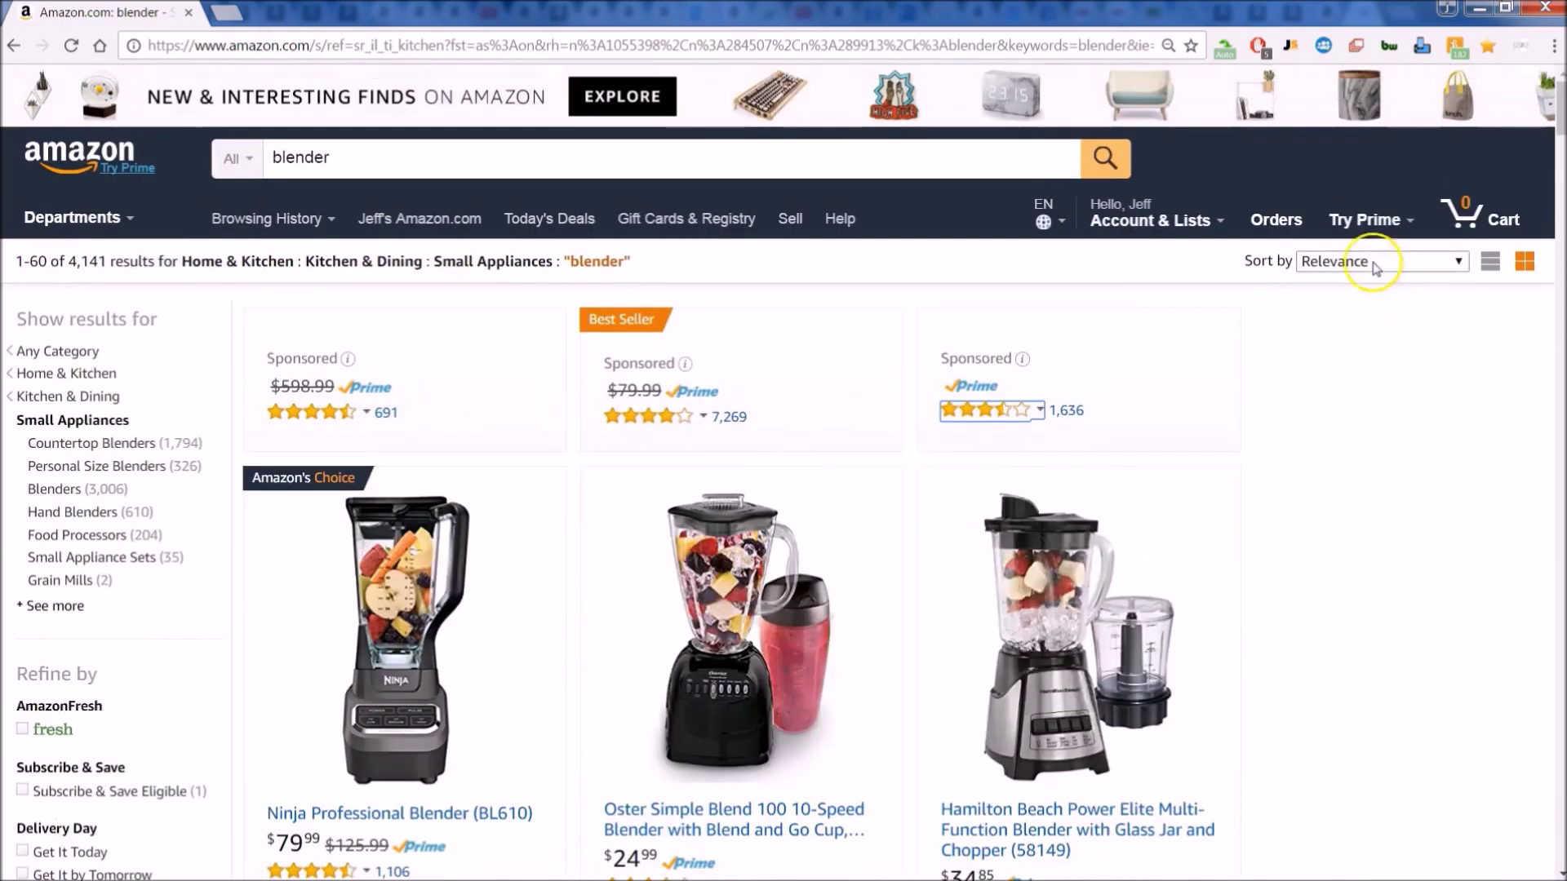
Run the Jungle Scout extension on the blender search results and look through the page's listings alongside the extracted product table.
left_click(1289, 48)
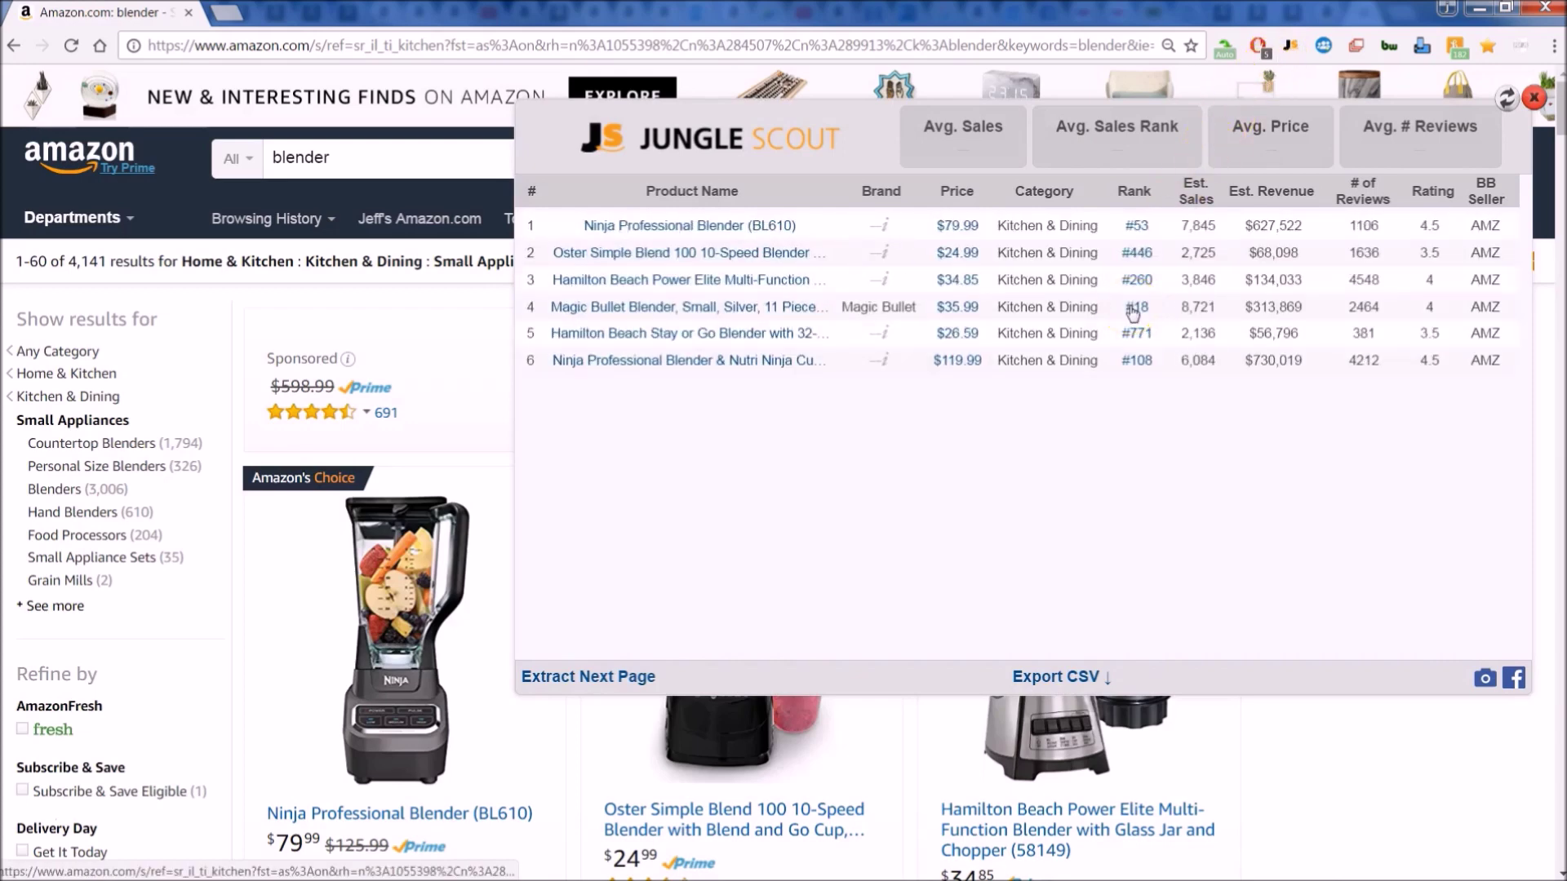
left_click(711, 198)
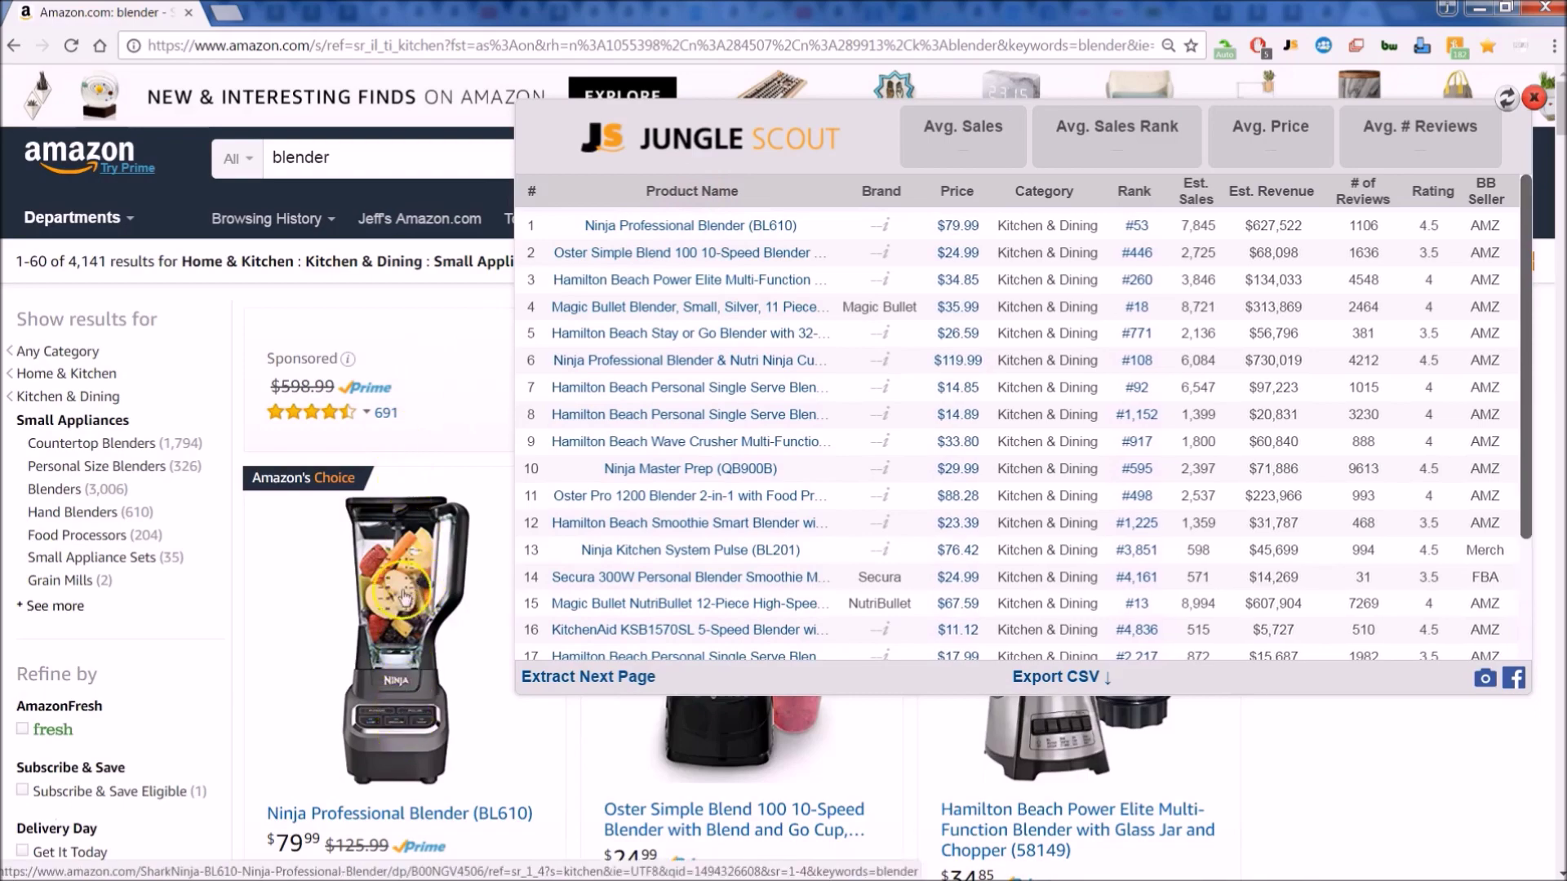
scroll(403, 583, "down", 4)
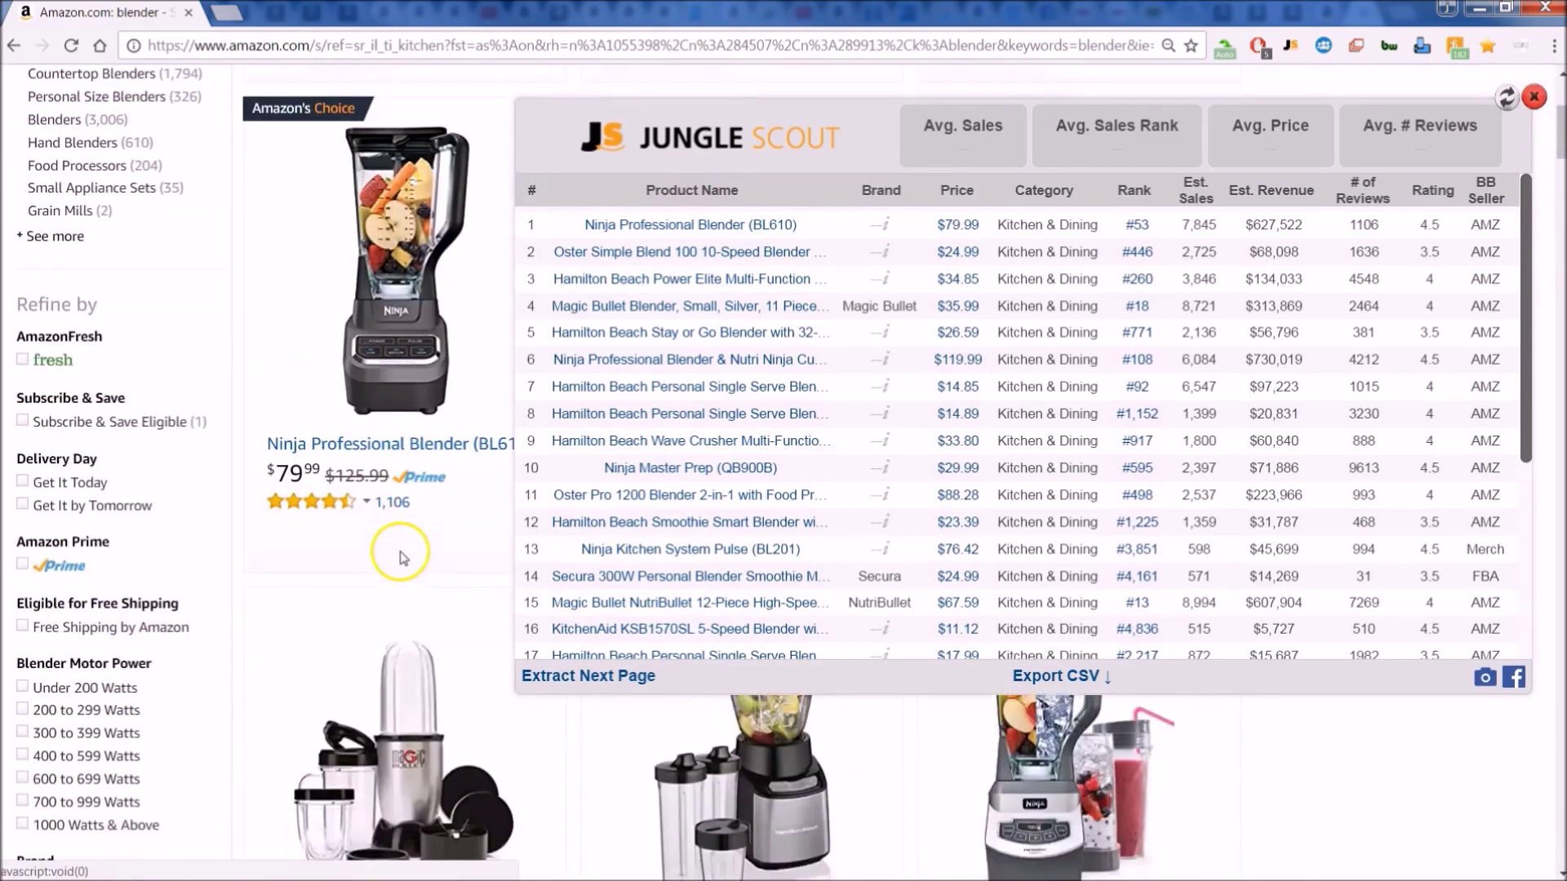
scroll(404, 557, "down", 6)
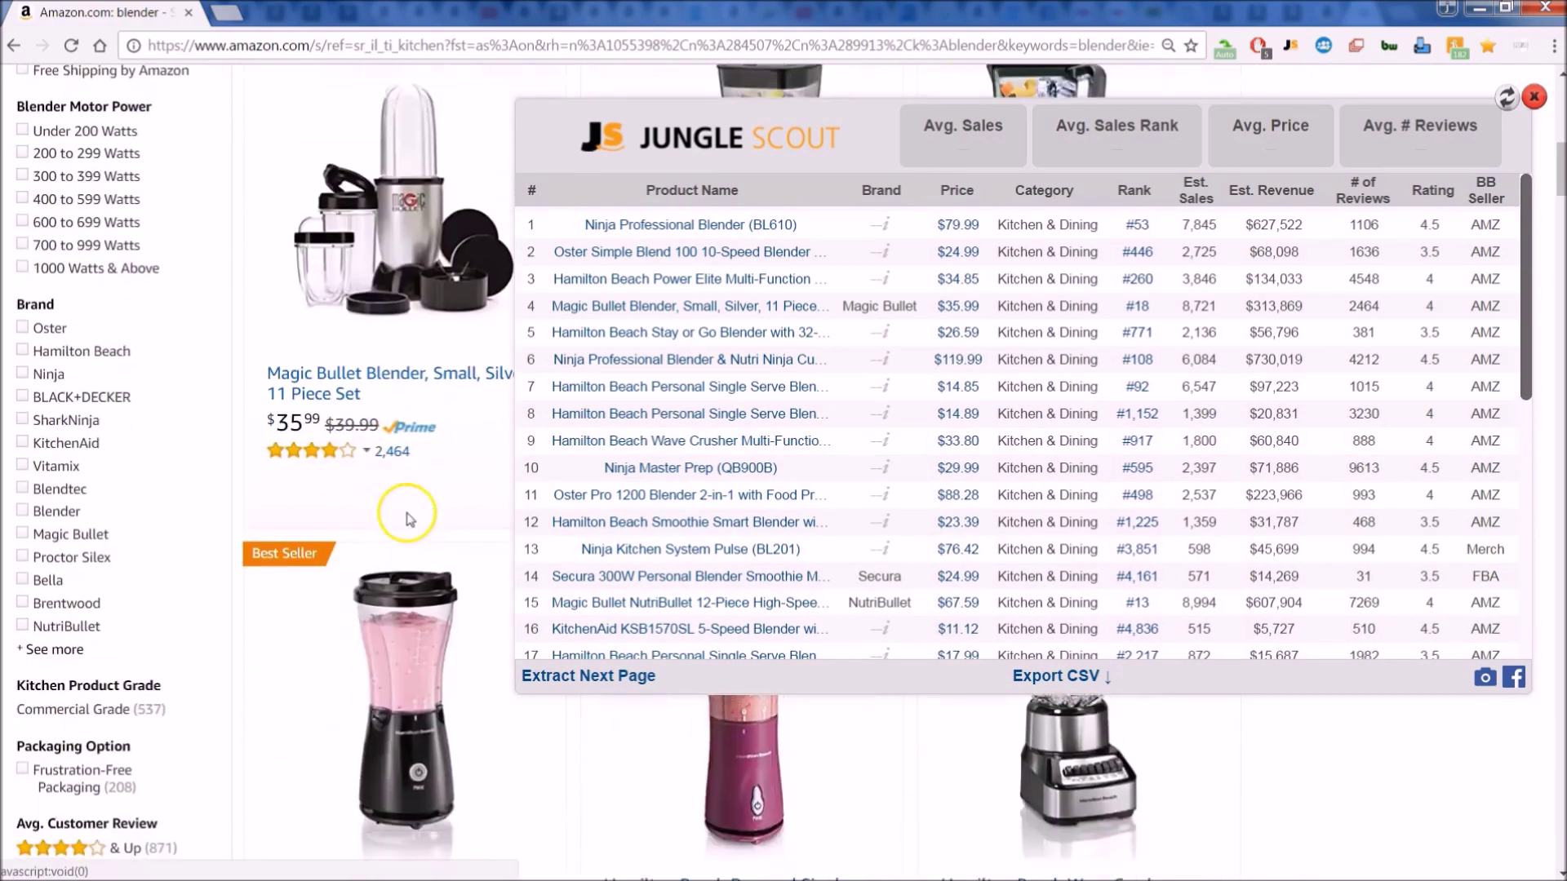
scroll(410, 520, "down", 4)
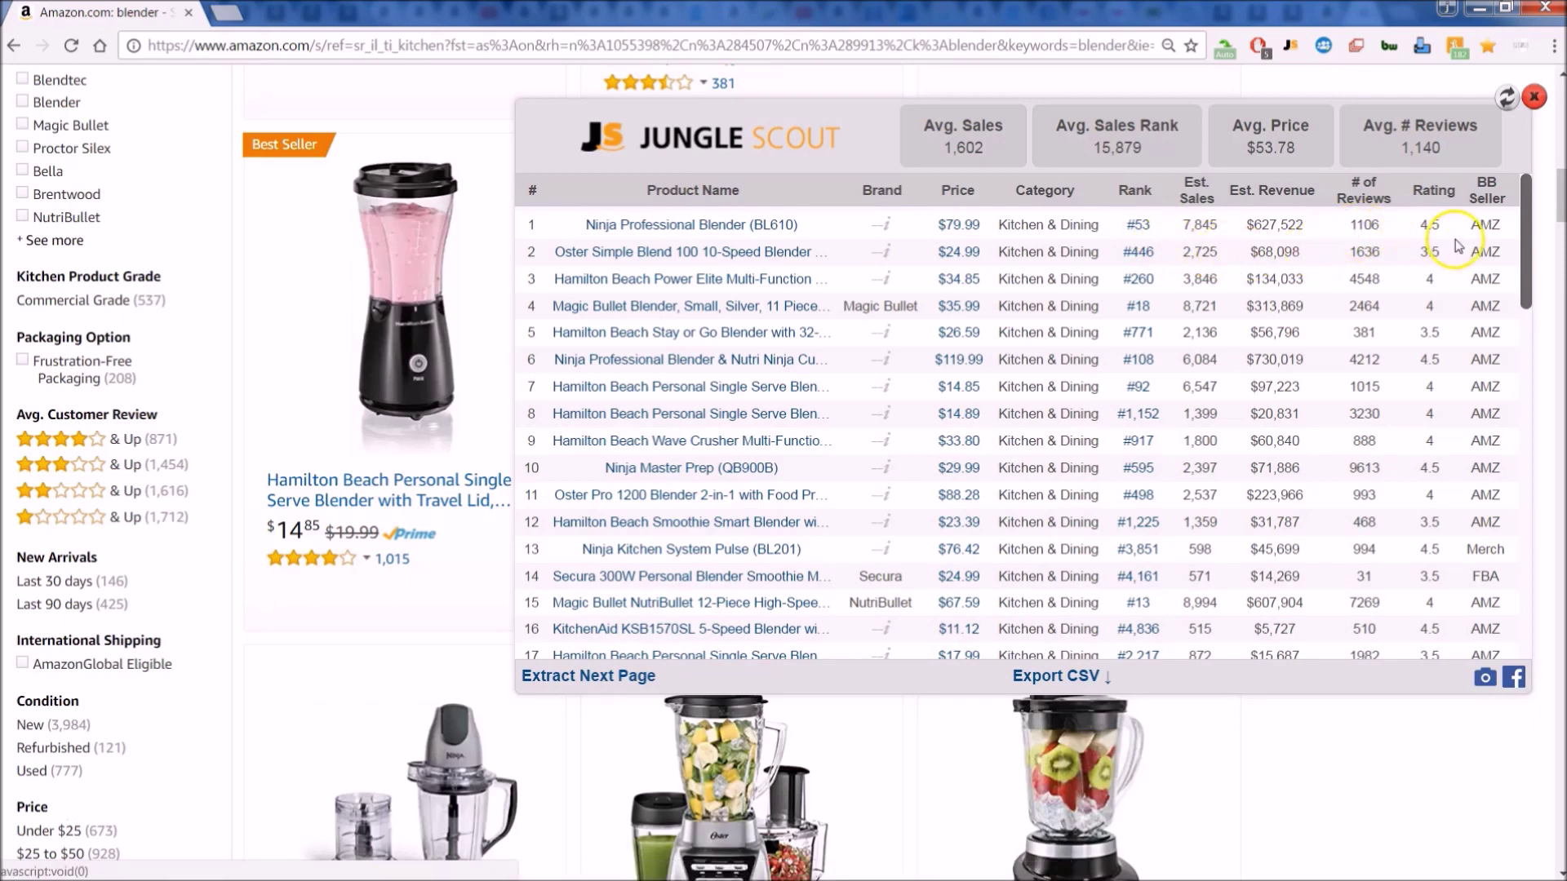
Examine which blenders in the Jungle Scout table are sold by Amazon, by FBA sellers or by merchants.
scroll(1477, 294, "down", 1)
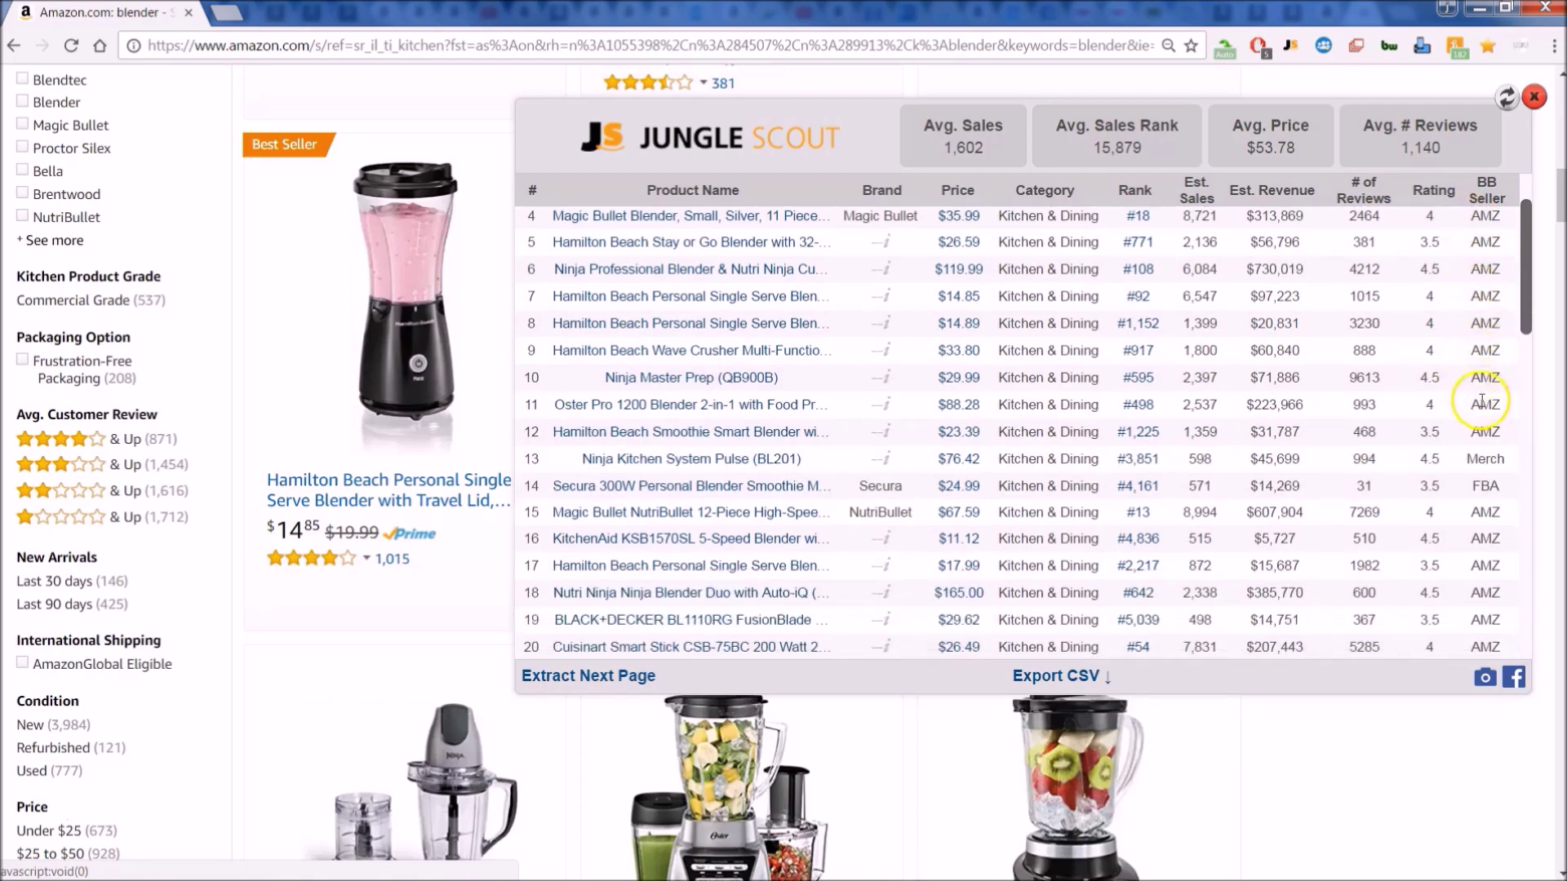
scroll(1481, 432, "down", 1)
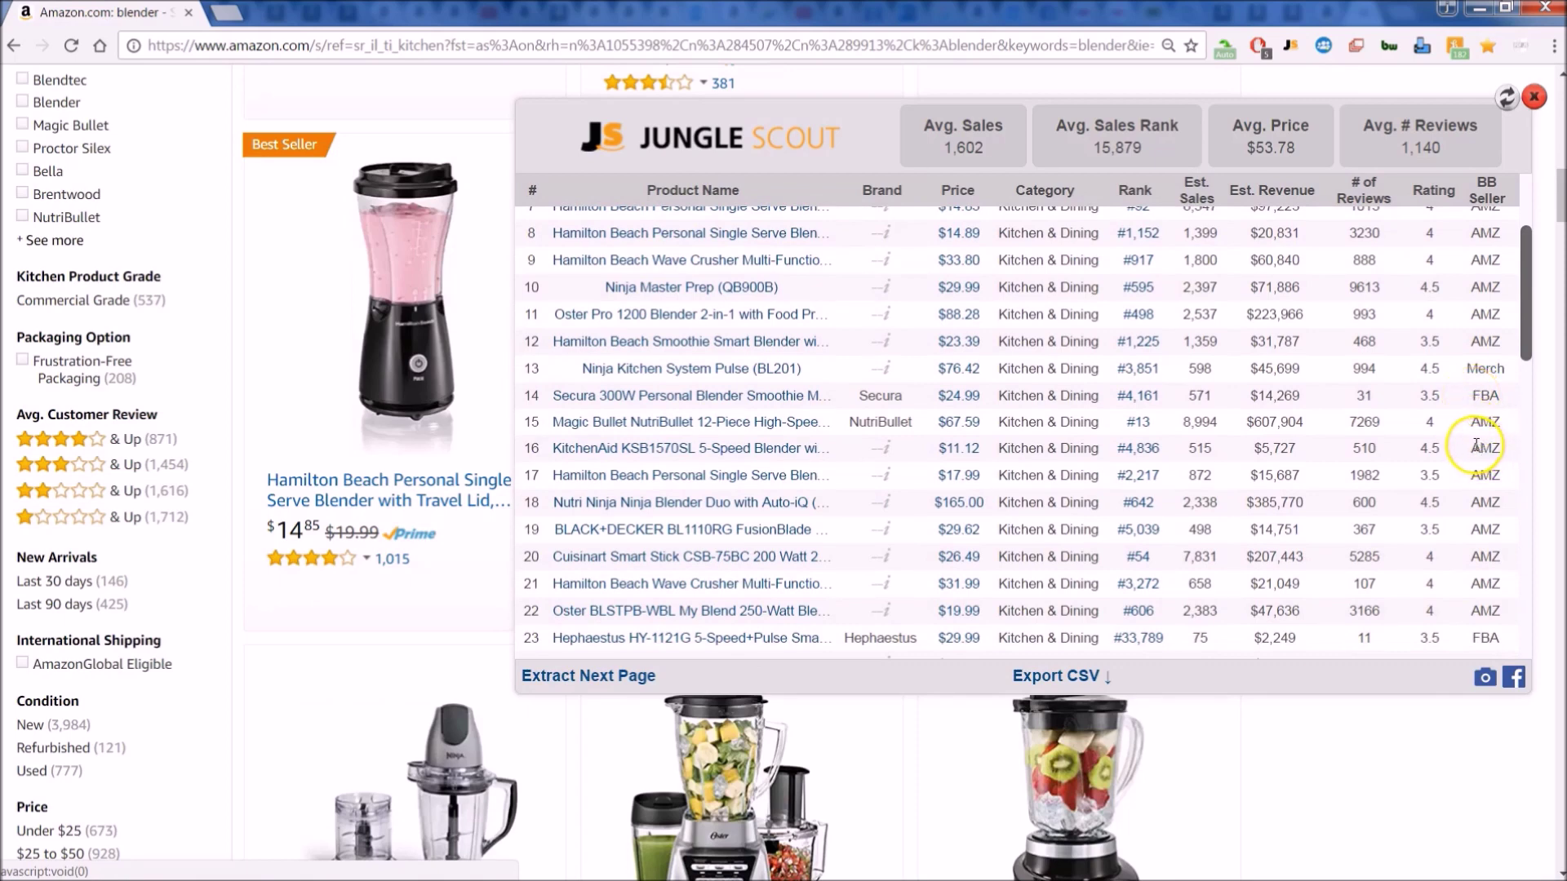
scroll(1475, 441, "up", 1)
scroll(1475, 441, "up", 3)
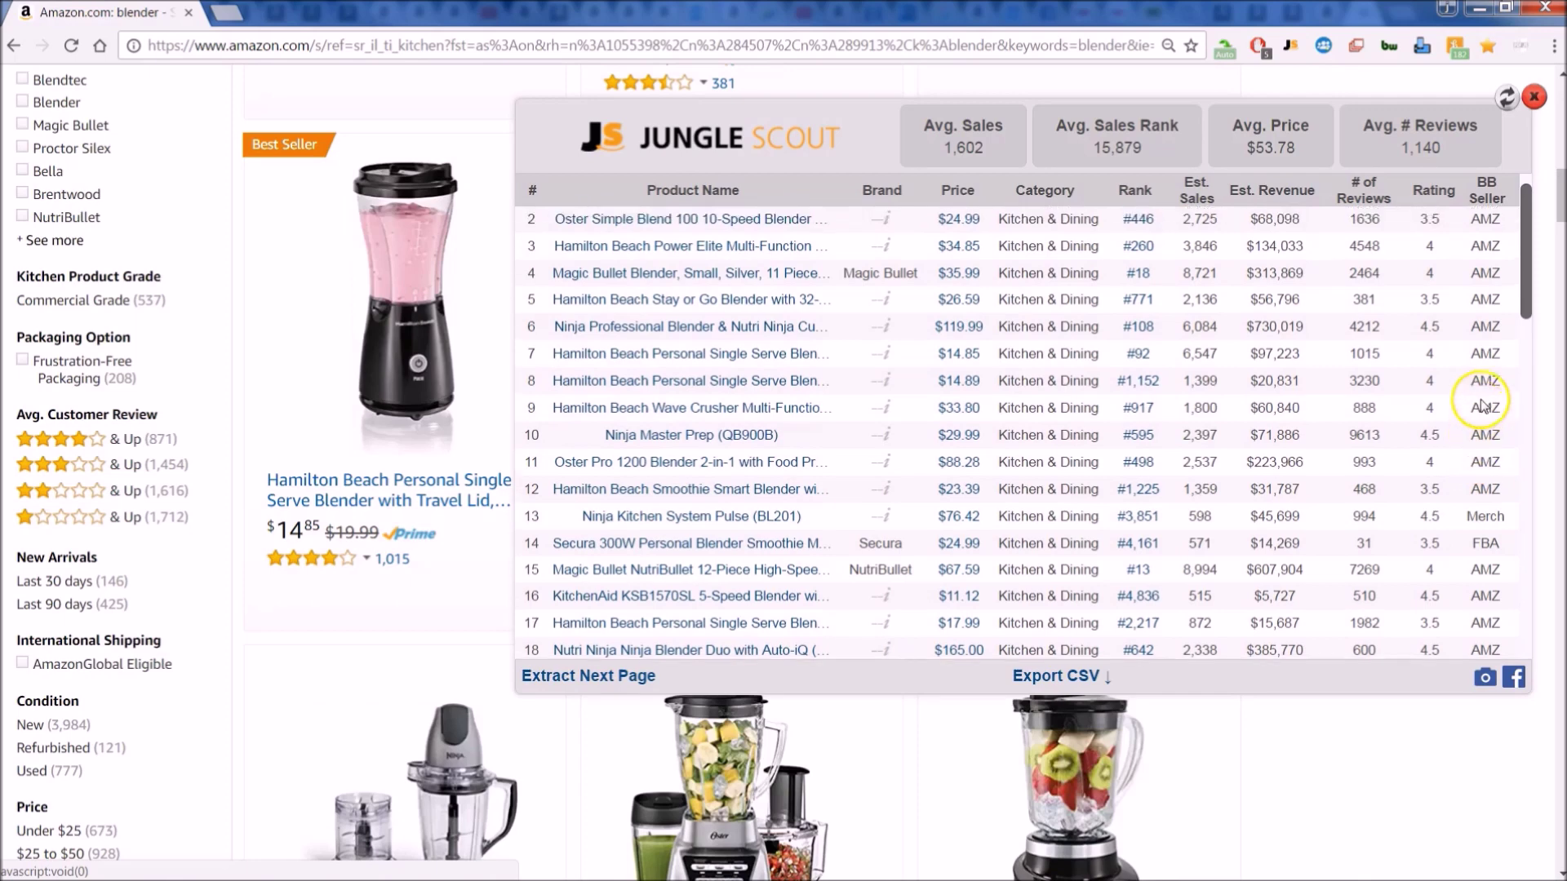
scroll(1482, 399, "down", 3)
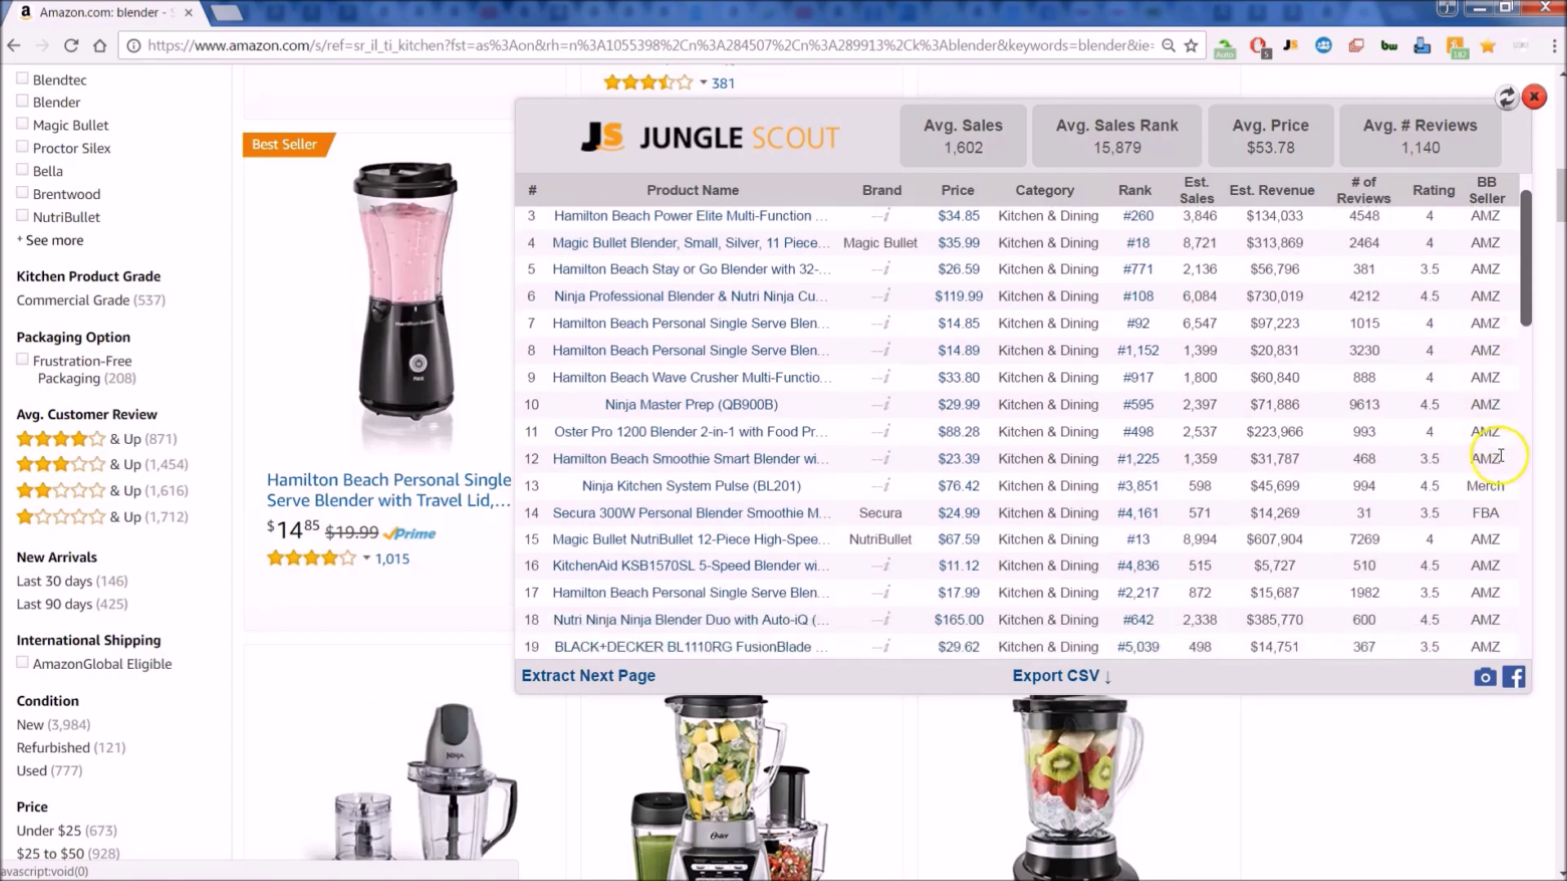
scroll(1355, 449, "up", 1)
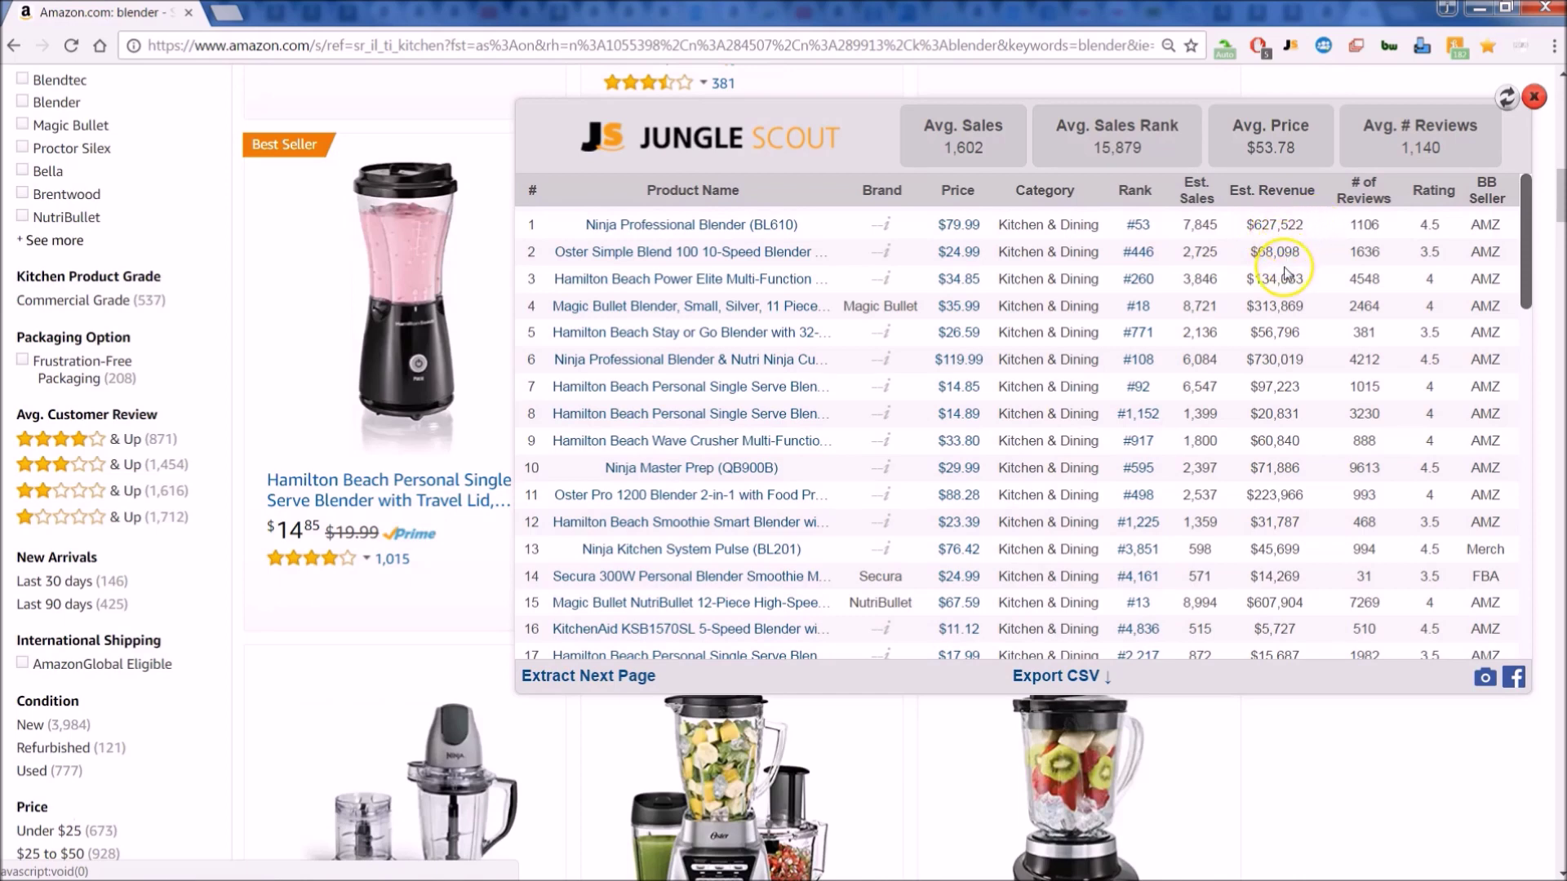
Review the estimated revenue of the blenders across the extracted Jungle Scout table.
scroll(1284, 272, "down", 5)
scroll(1279, 299, "down", 2)
scroll(1279, 315, "down", 3)
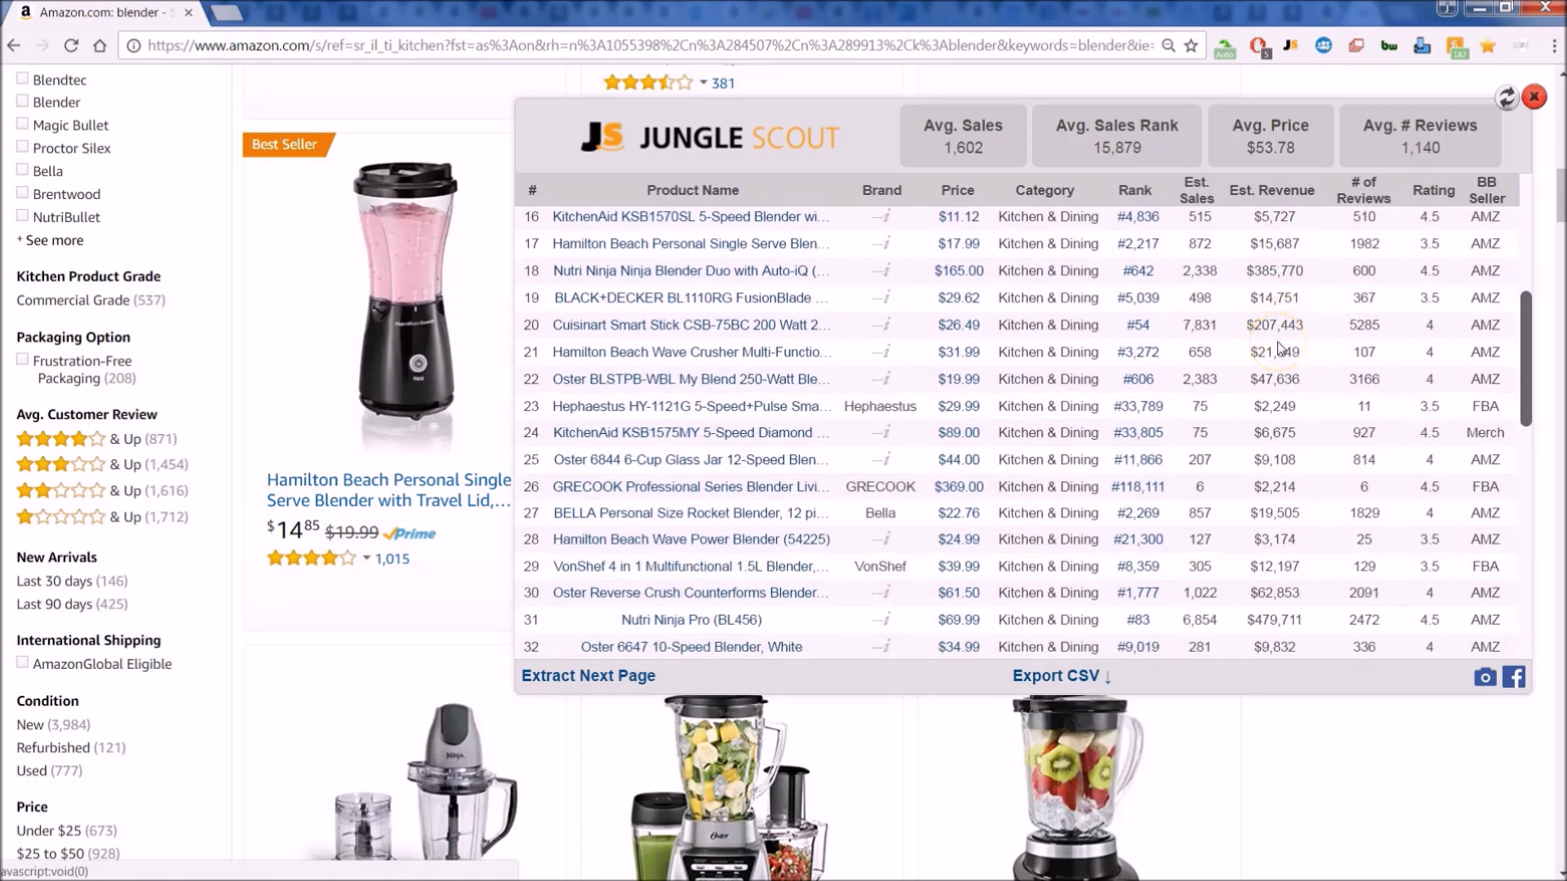
scroll(1279, 347, "up", 6)
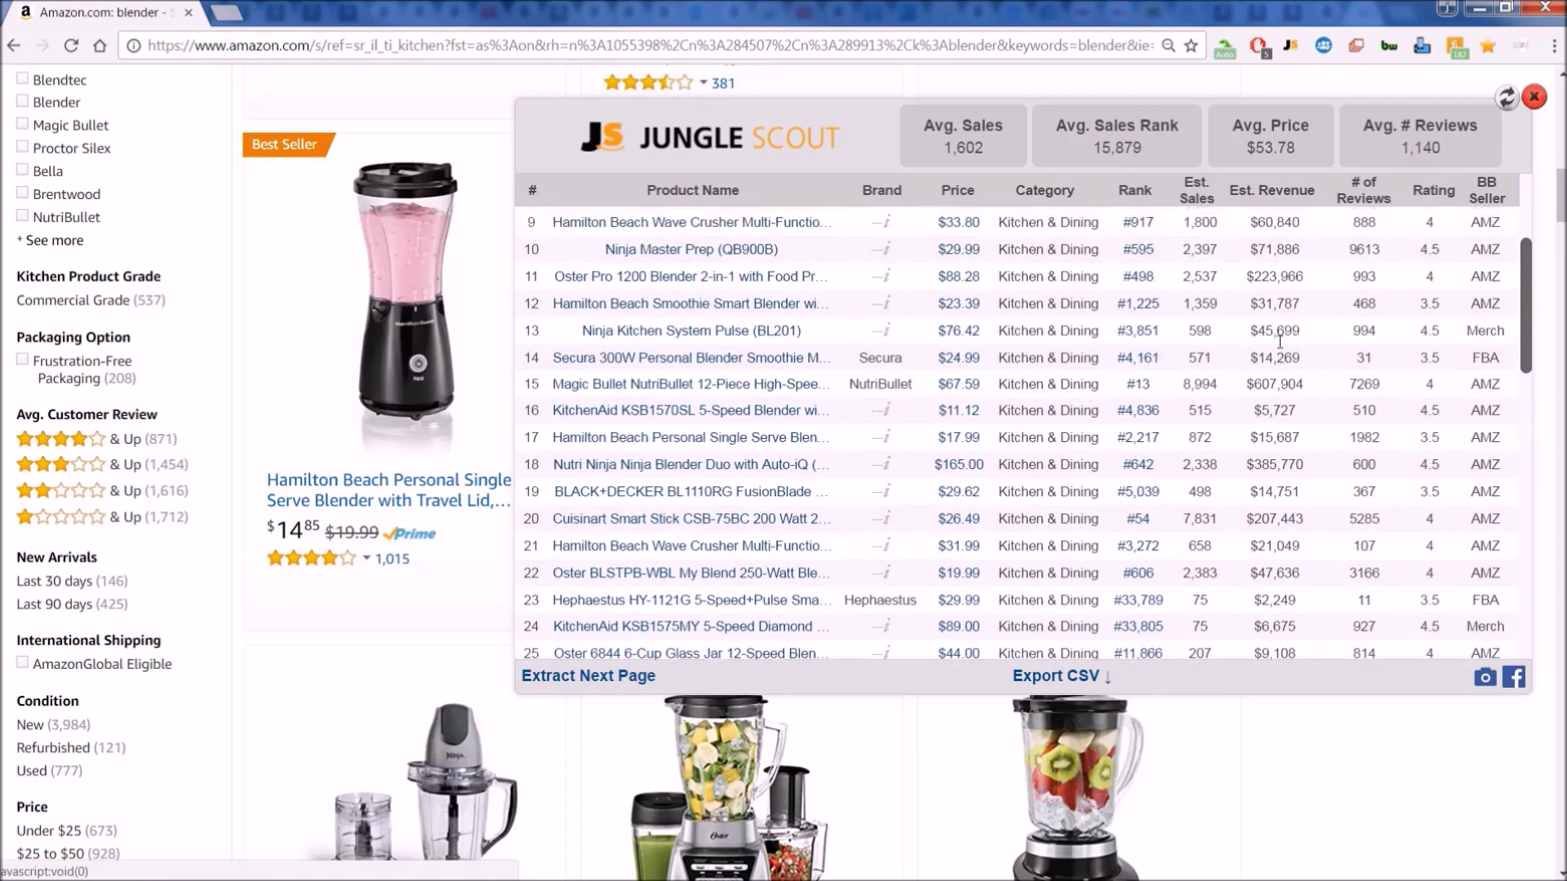
scroll(1279, 347, "up", 3)
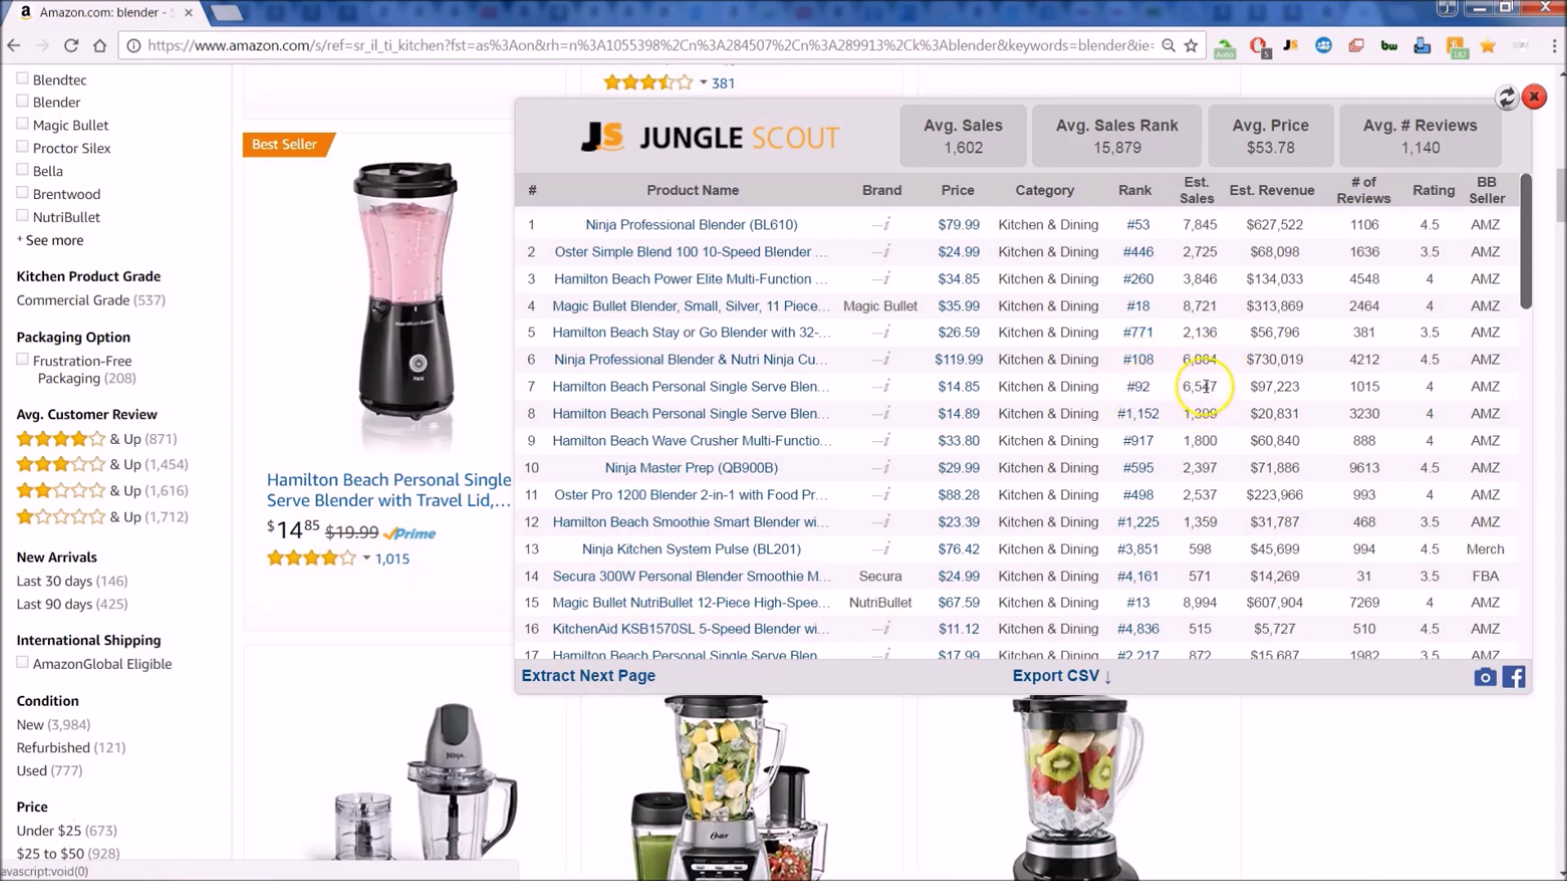
Compare sales rank, estimated sales and revenue for the blenders further down the Jungle Scout table.
scroll(1199, 381, "down", 3)
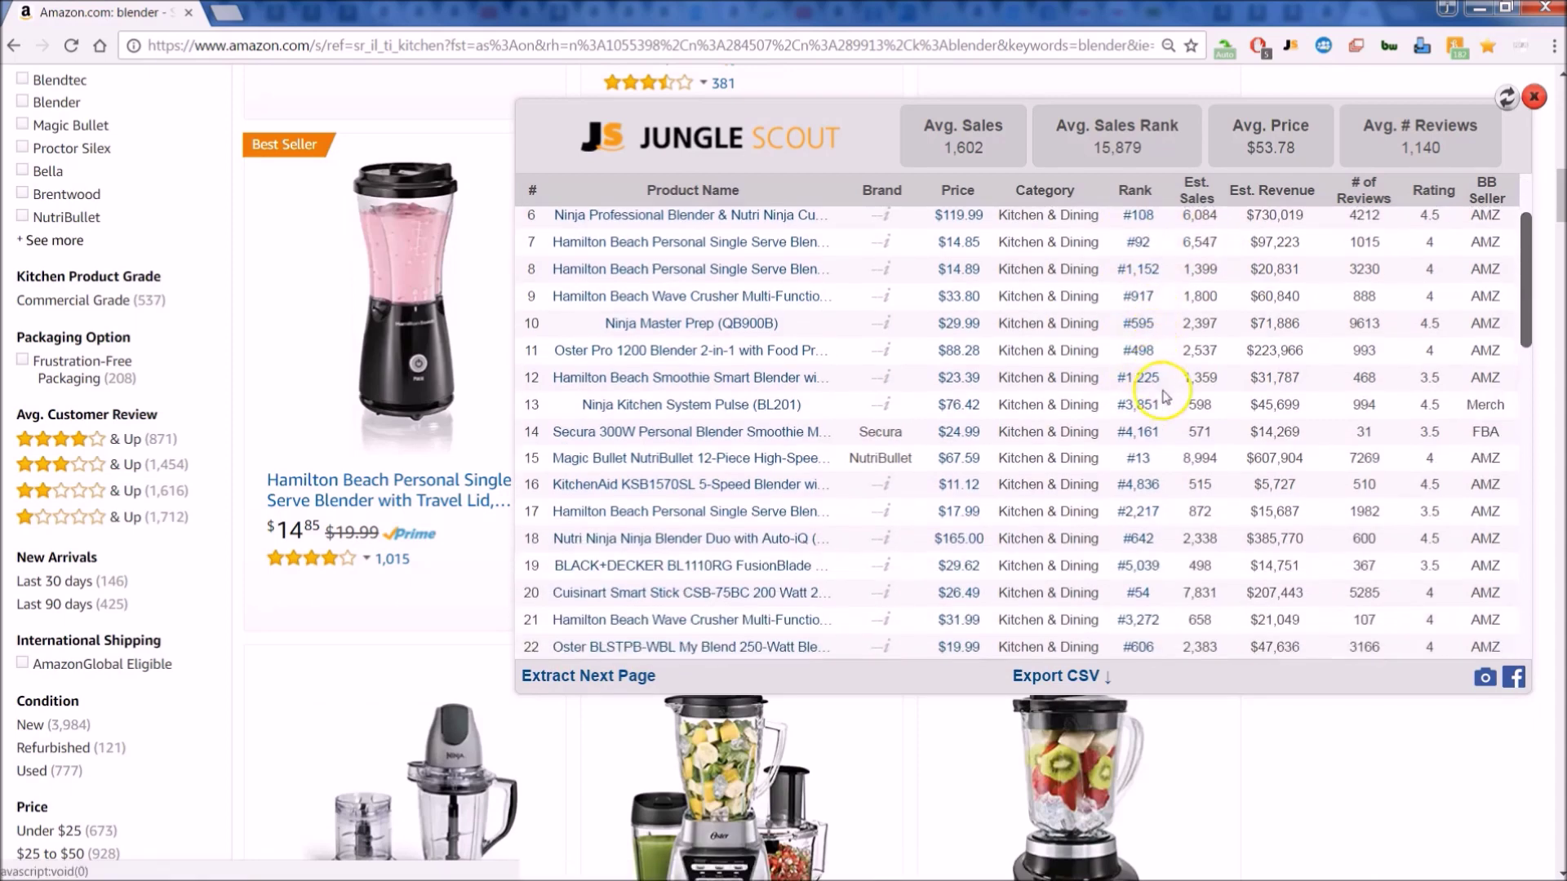
scroll(1203, 382, "down", 2)
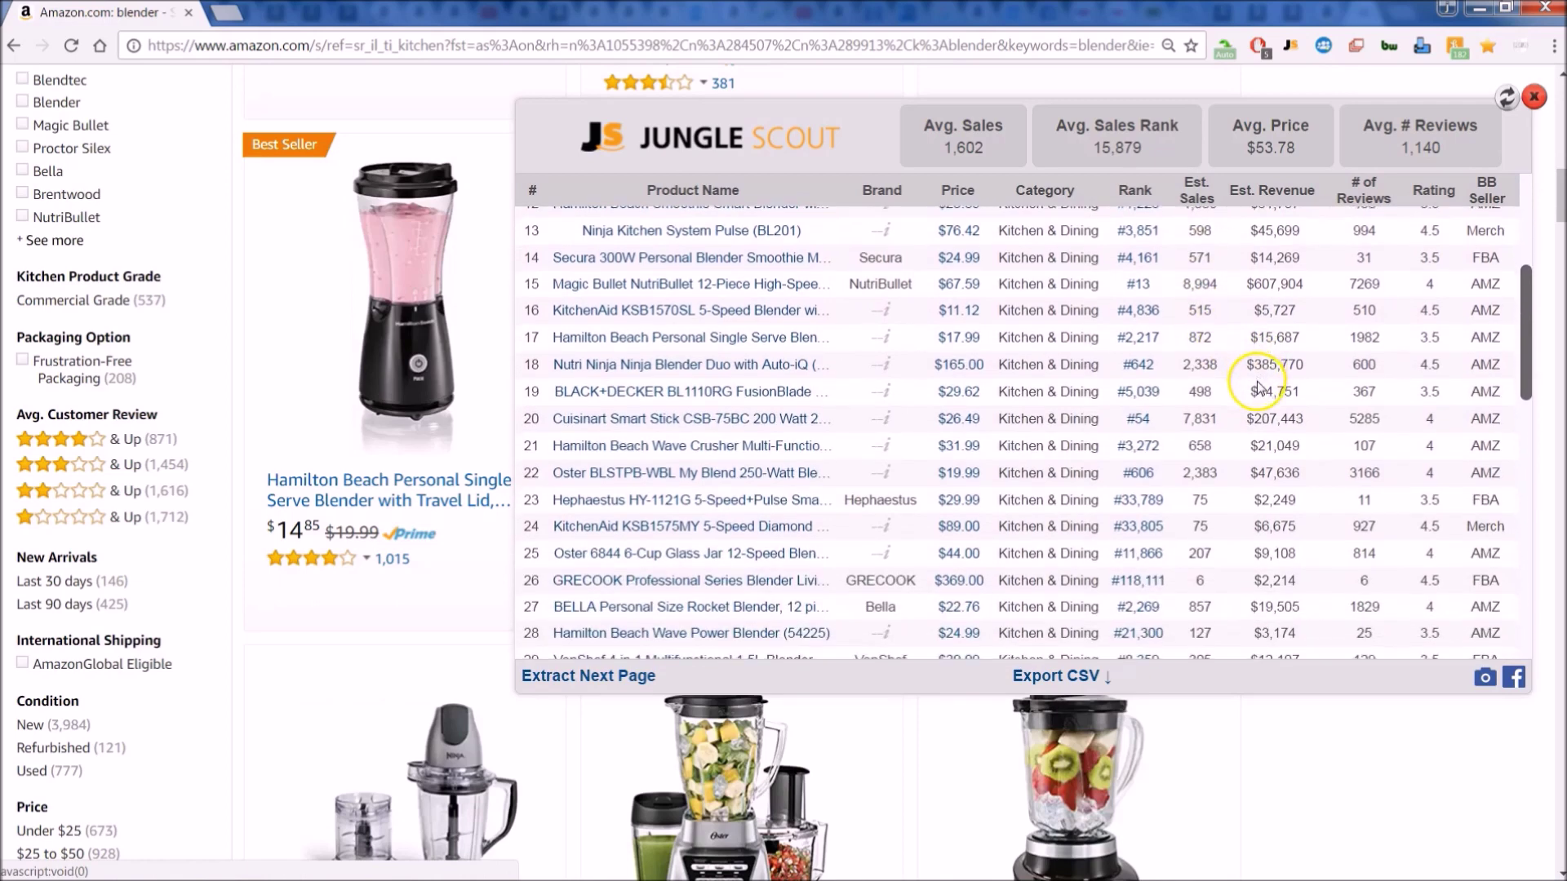
scroll(1256, 382, "down", 1)
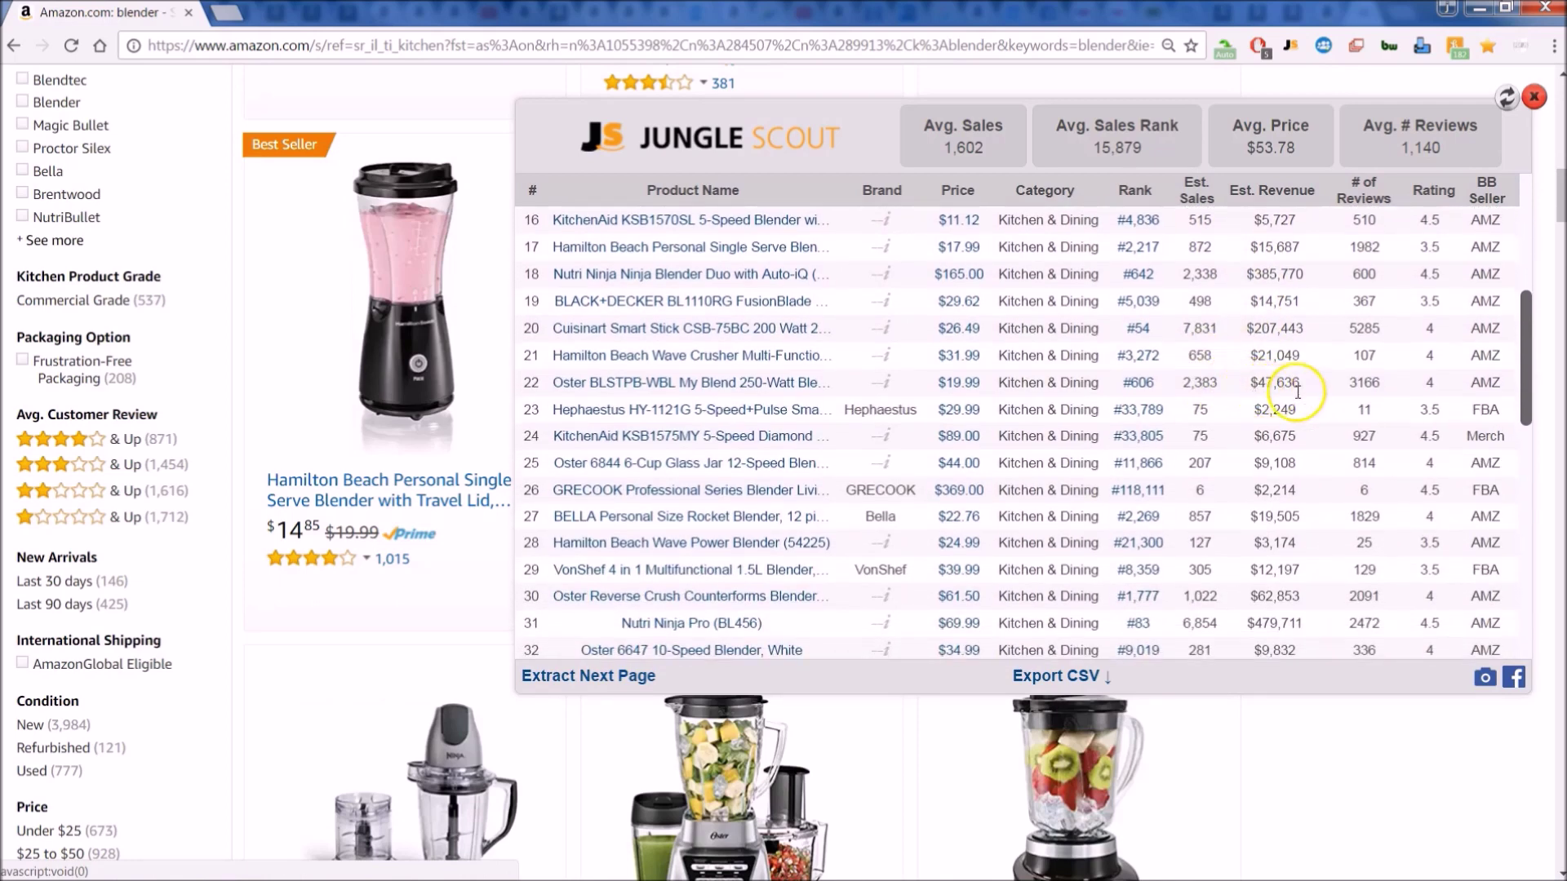
scroll(1298, 402, "down", 1)
scroll(1140, 449, "down", 1)
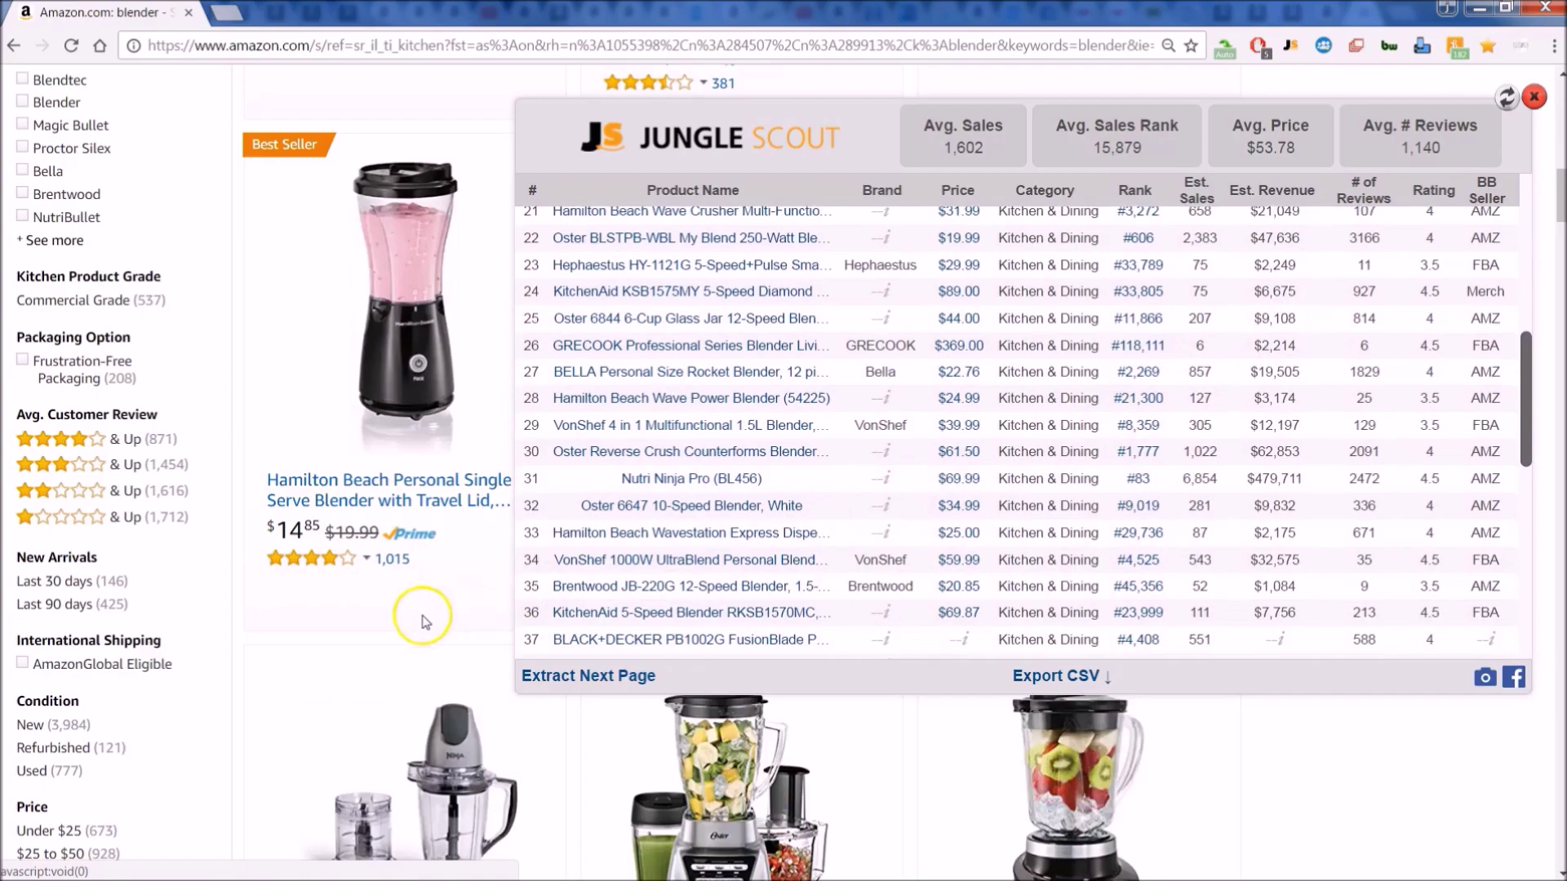